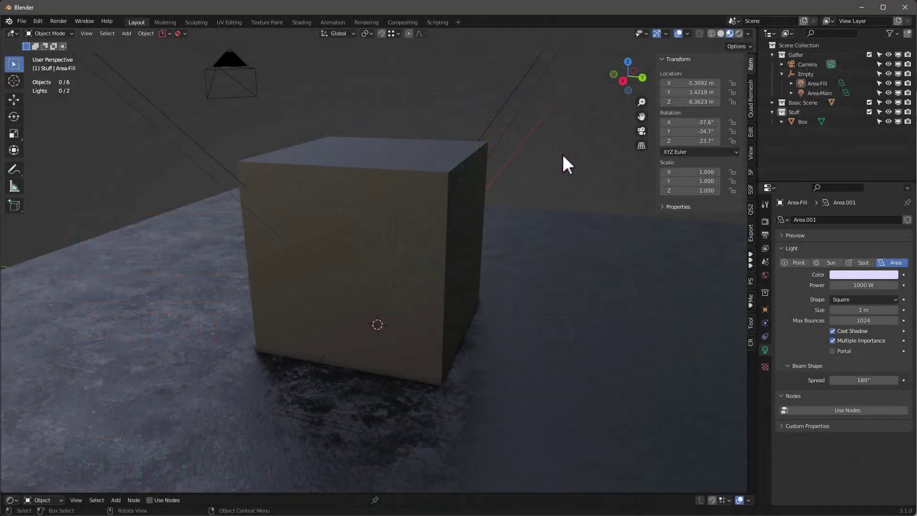
pyautogui.moveTo(548, 251); pyautogui.dragTo(532, 299, button='middle')
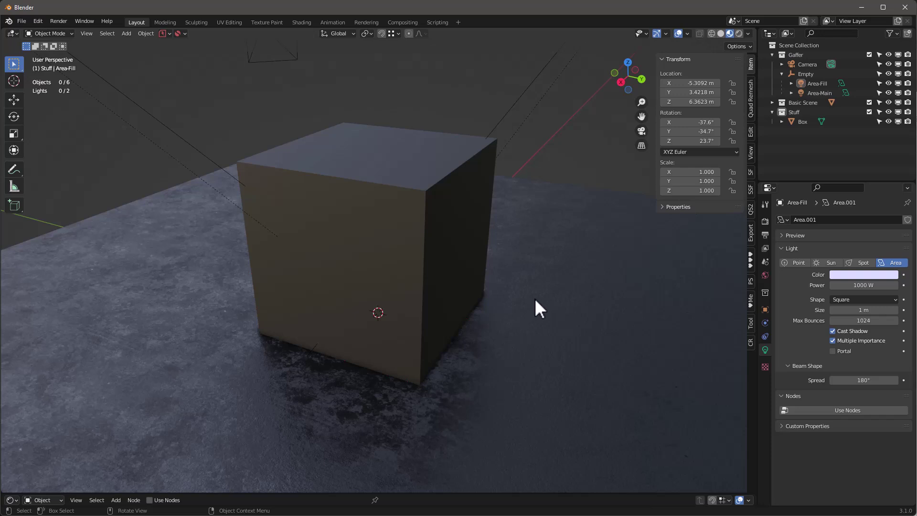
pyautogui.scroll(2, 430, 235)
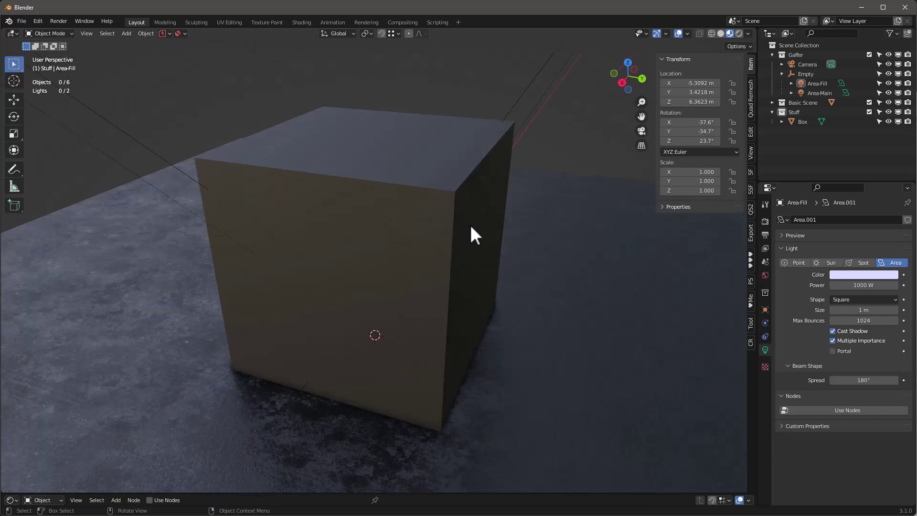
pyautogui.moveTo(477, 222); pyautogui.dragTo(498, 239, button='middle')
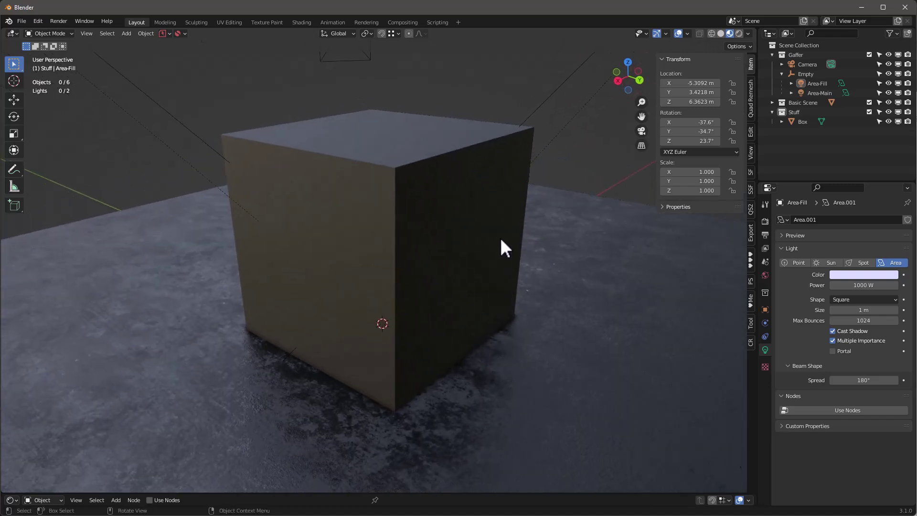
pyautogui.scroll(-4, 425, 248)
pyautogui.scroll(4, 437, 256)
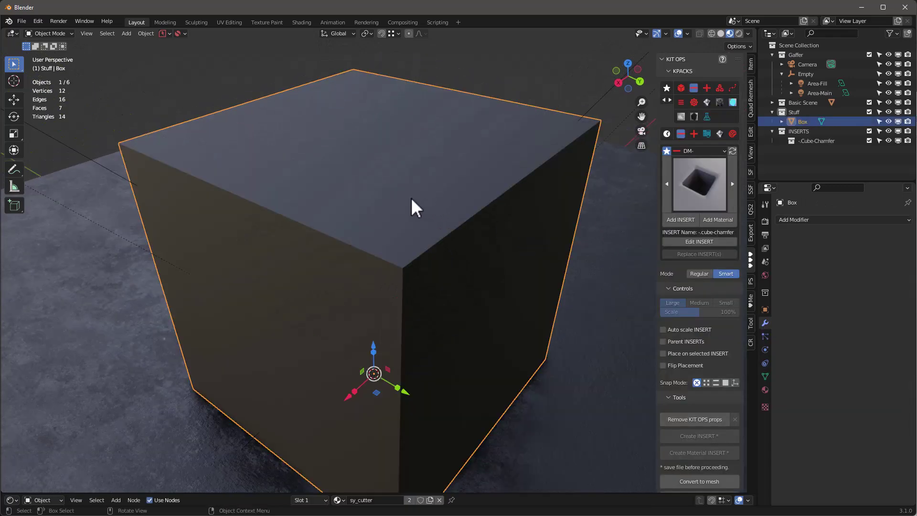
pyautogui.moveTo(411, 198)
pyautogui.mouseDown(button='middle')
pyautogui.moveTo(386, 213)
pyautogui.moveTo(414, 187)
pyautogui.mouseUp(button='middle')
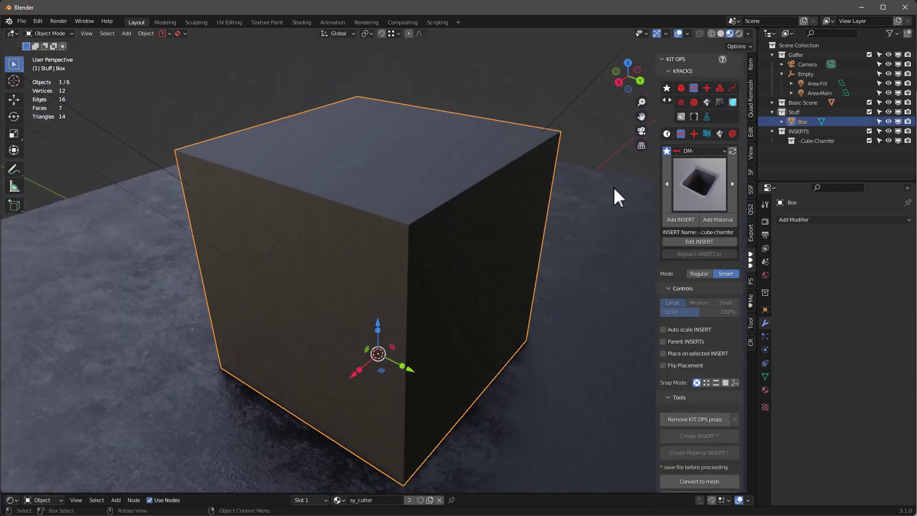
# - Choose the bolt-phillips INSERT from the DM-Widgets KPACK
pyautogui.click(694, 101)
pyautogui.moveTo(416, 159); pyautogui.dragTo(633, 205, button='middle')
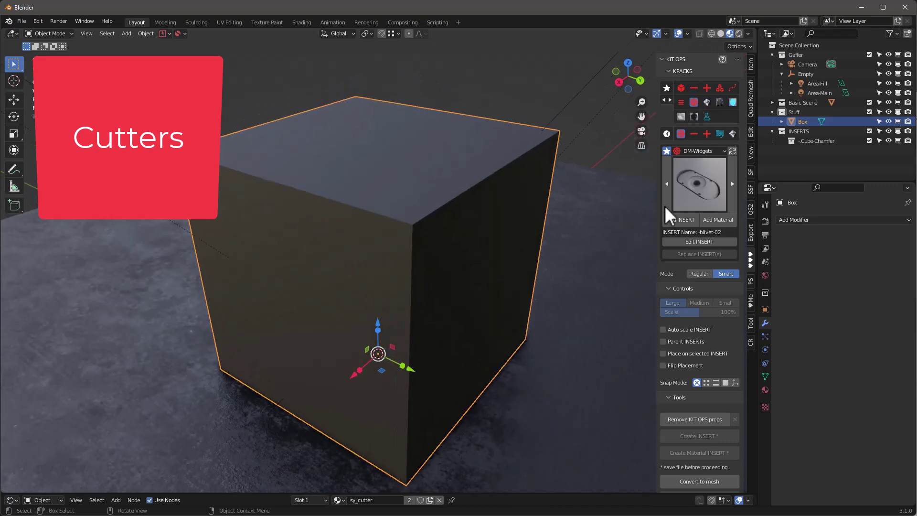
pyautogui.click(716, 182)
pyautogui.click(701, 239)
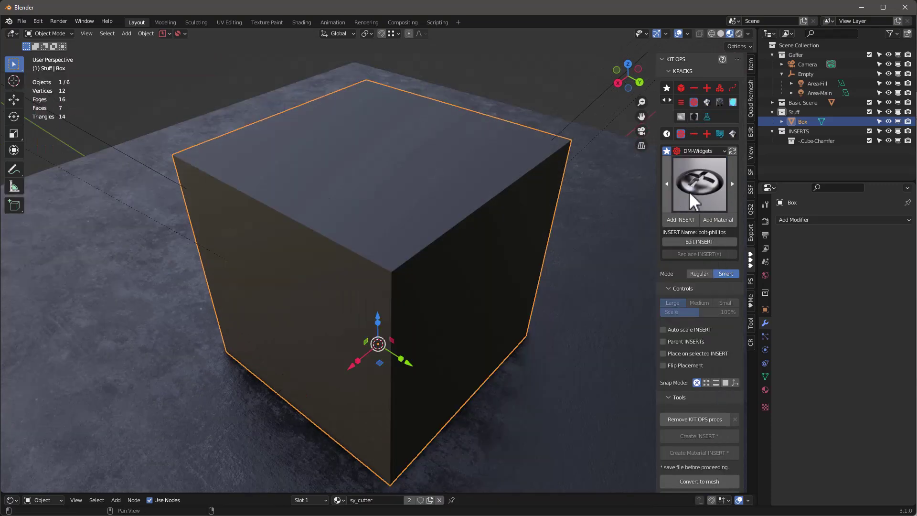
pyautogui.moveTo(476, 229); pyautogui.dragTo(440, 195, button='middle')
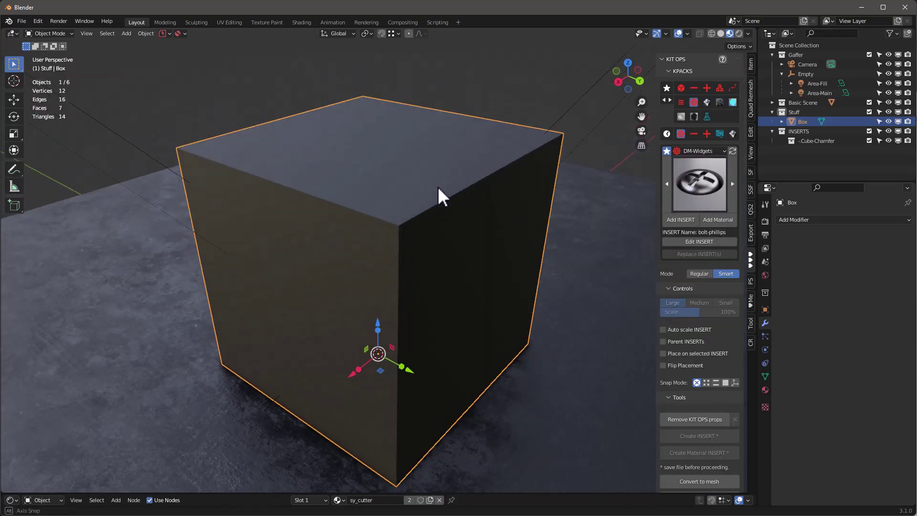
# - Place bolt-phillips INSERTs on the box: four near the top face's corners and one on each of the two front side faces
pyautogui.click(688, 221)
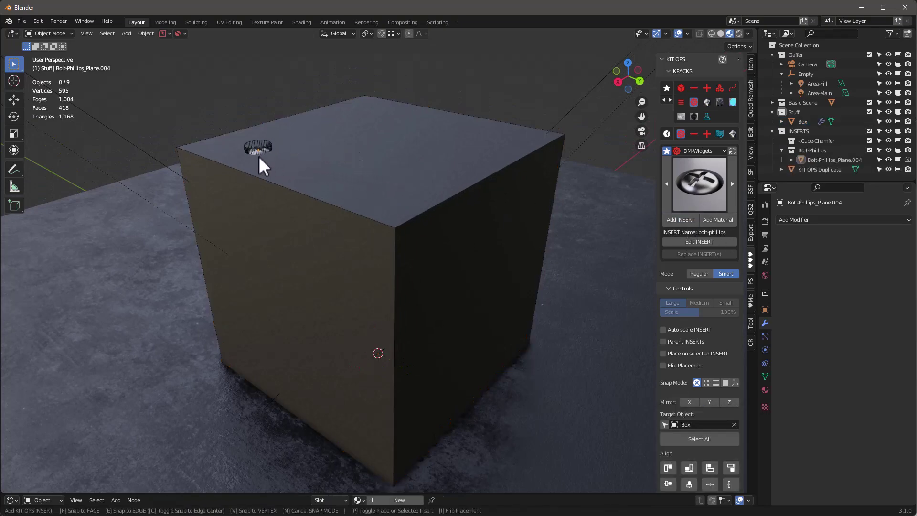
pyautogui.click(258, 156)
pyautogui.click(371, 123)
pyautogui.click(482, 149)
pyautogui.click(448, 270)
pyautogui.click(335, 258)
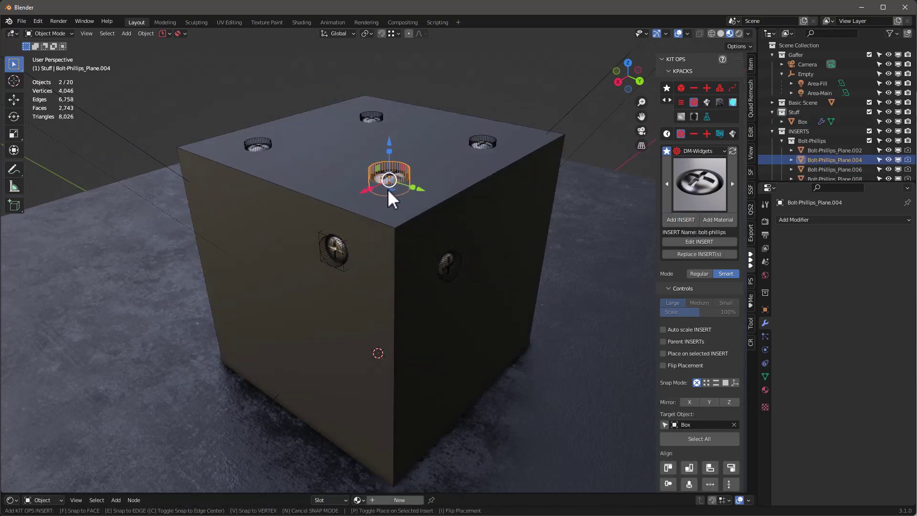
pyautogui.moveTo(389, 189); pyautogui.dragTo(452, 208, button='middle')
pyautogui.scroll(5, 394, 185)
pyautogui.scroll(-5, 394, 191)
pyautogui.press('Escape')
# - Hide the viewport overlays and examine the bolts cut into the box
pyautogui.click(680, 34)
pyautogui.scroll(4, 372, 229)
pyautogui.moveTo(366, 219); pyautogui.dragTo(308, 185, button='middle')
pyautogui.scroll(-4, 311, 174)
pyautogui.scroll(2, 323, 170)
# - Select the box and add a Bevel modifier to it, after the boolean difference modifiers
pyautogui.click(526, 215)
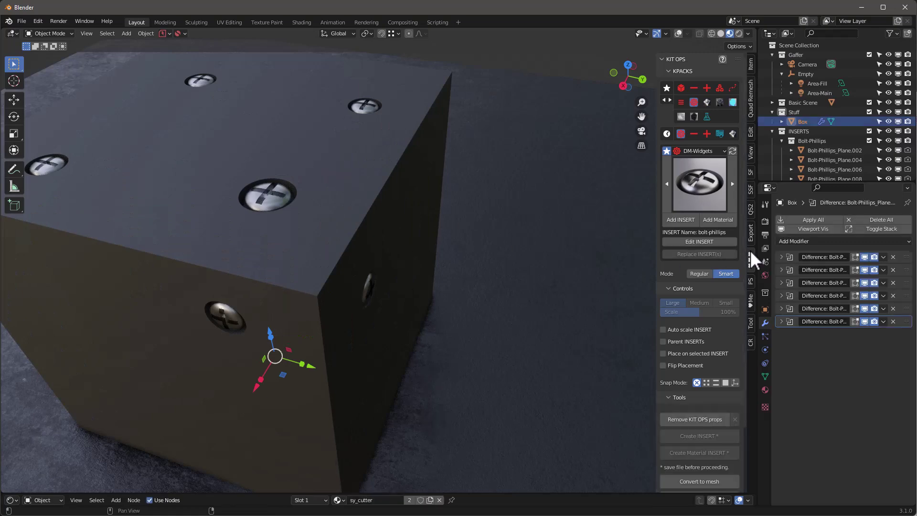
pyautogui.scroll(2, 378, 184)
pyautogui.click(379, 174)
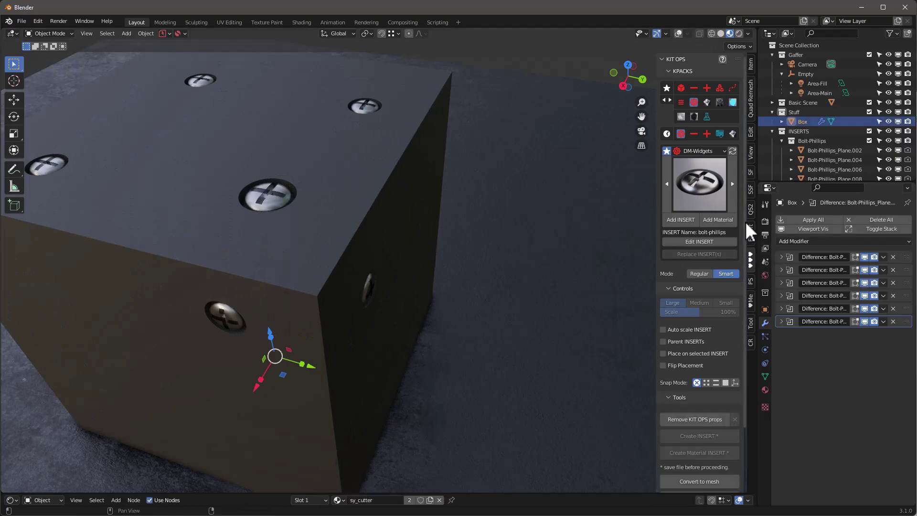
pyautogui.click(804, 242)
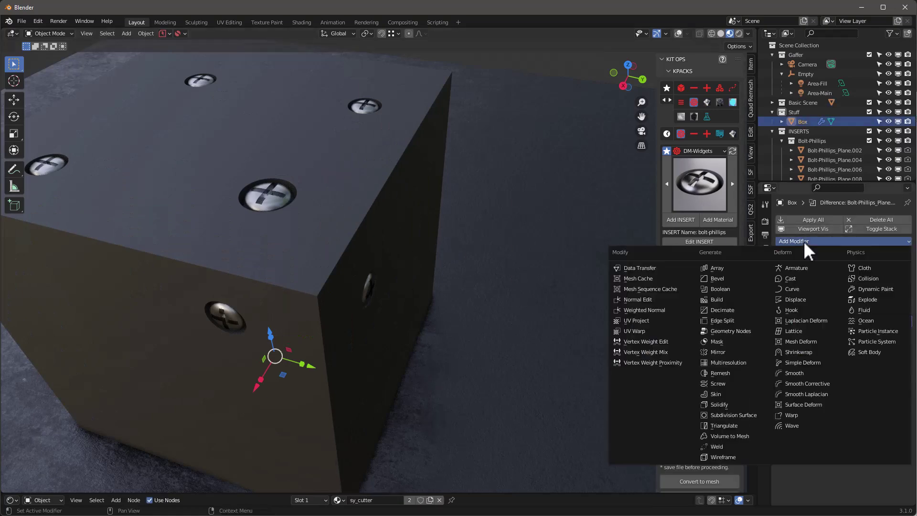
pyautogui.click(723, 279)
# - Examine the beveled box edges and the rims around the bolts from several angles
pyautogui.moveTo(353, 208); pyautogui.dragTo(370, 123, button='middle')
pyautogui.scroll(8, 370, 123)
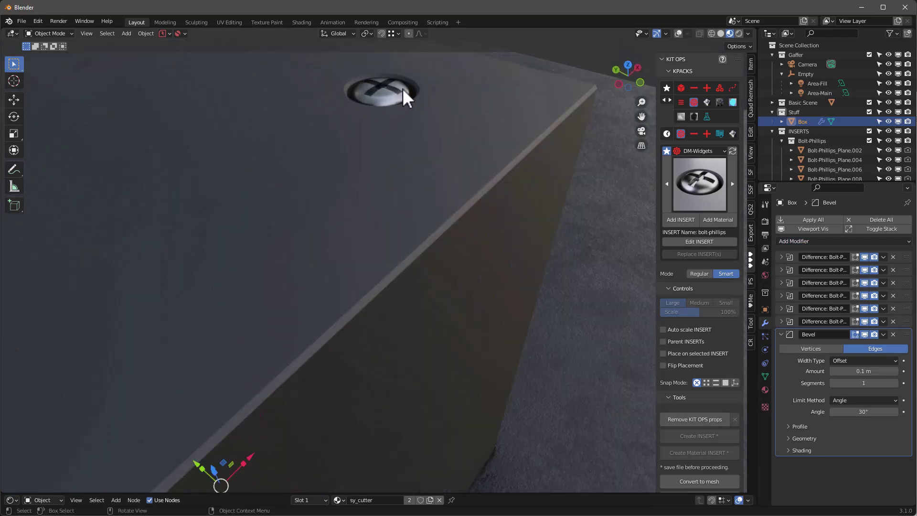
pyautogui.scroll(-6, 501, 225)
pyautogui.moveTo(497, 211); pyautogui.dragTo(310, 290, button='middle')
pyautogui.moveTo(382, 246); pyautogui.dragTo(460, 216, button='middle')
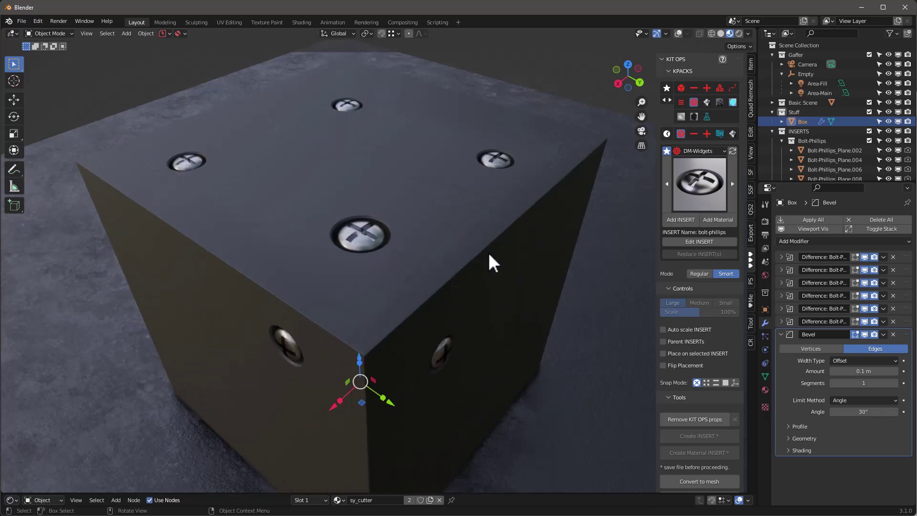
pyautogui.moveTo(332, 273); pyautogui.dragTo(359, 287, button='middle')
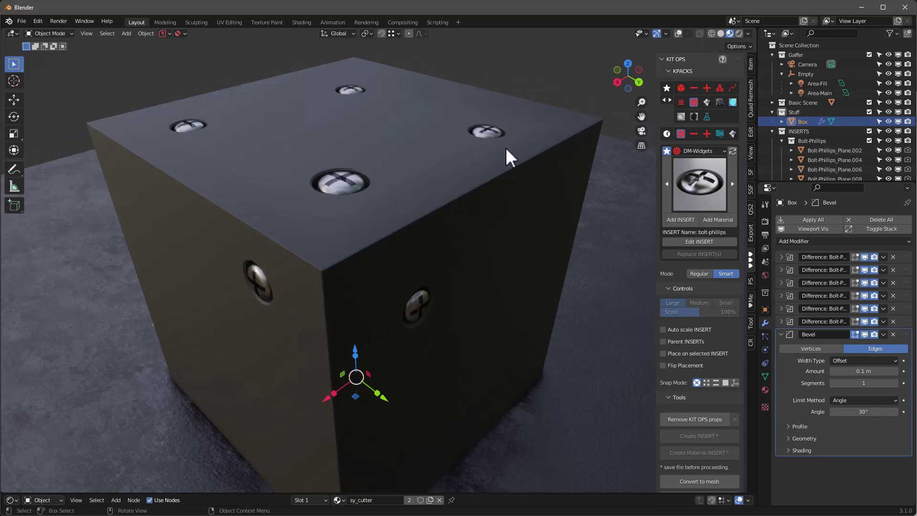
pyautogui.moveTo(506, 159); pyautogui.dragTo(493, 193, button='middle')
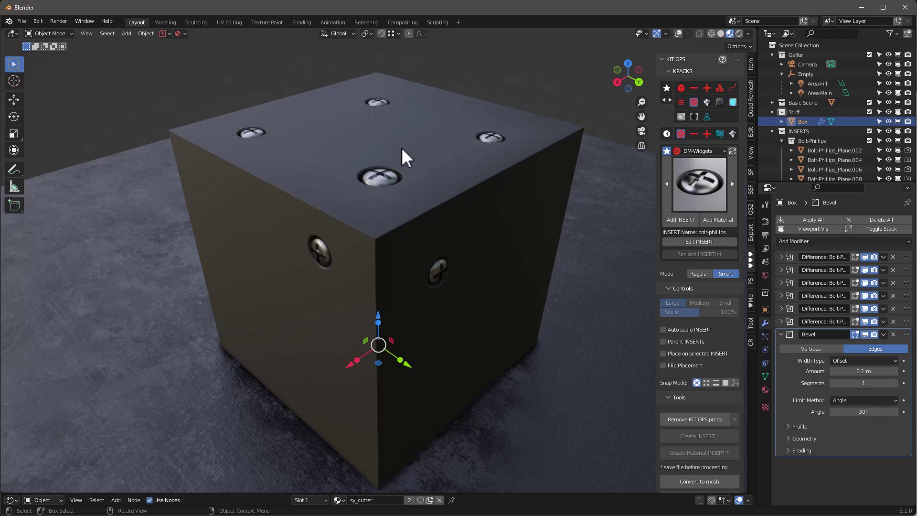
# - Show the viewport overlays again and start a new General file without saving the changes
pyautogui.click(678, 34)
pyautogui.click(22, 22)
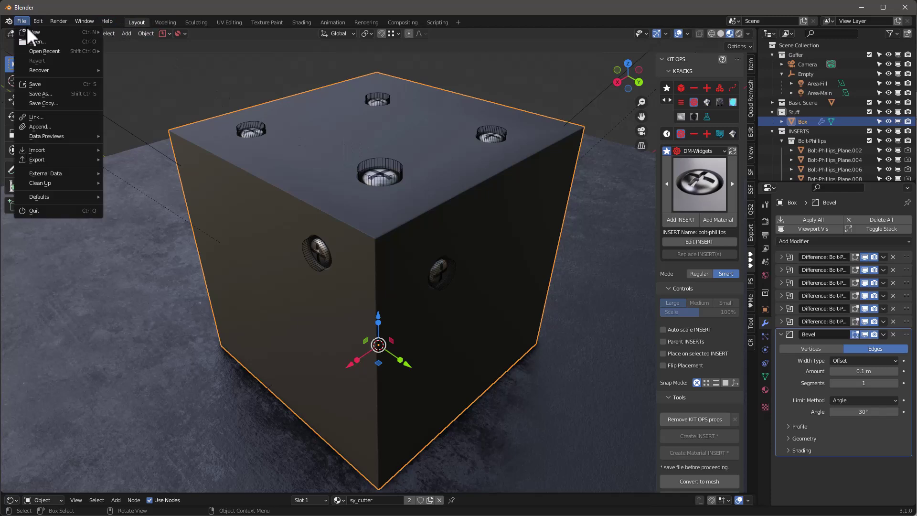
pyautogui.moveTo(40, 35)
pyautogui.click(128, 30)
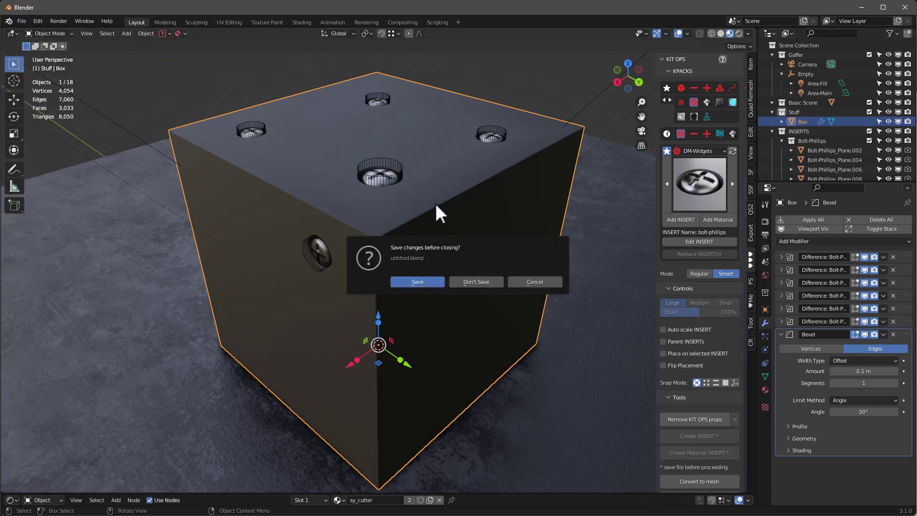
pyautogui.click(475, 280)
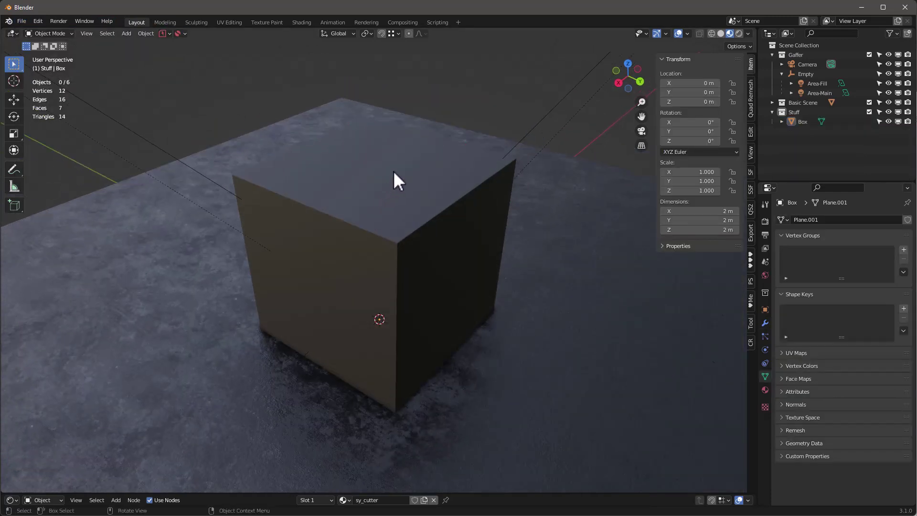
# - Add a cylinder scaled to about 0.66 and raise it through the box's top face to about Z 1.5 m
pyautogui.click(394, 174)
pyautogui.hotkey('shift', 'a')
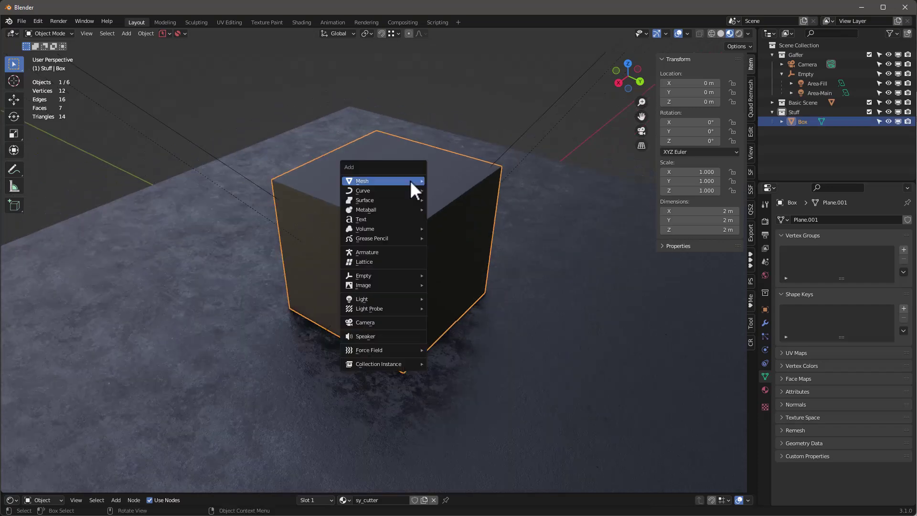
pyautogui.moveTo(376, 180)
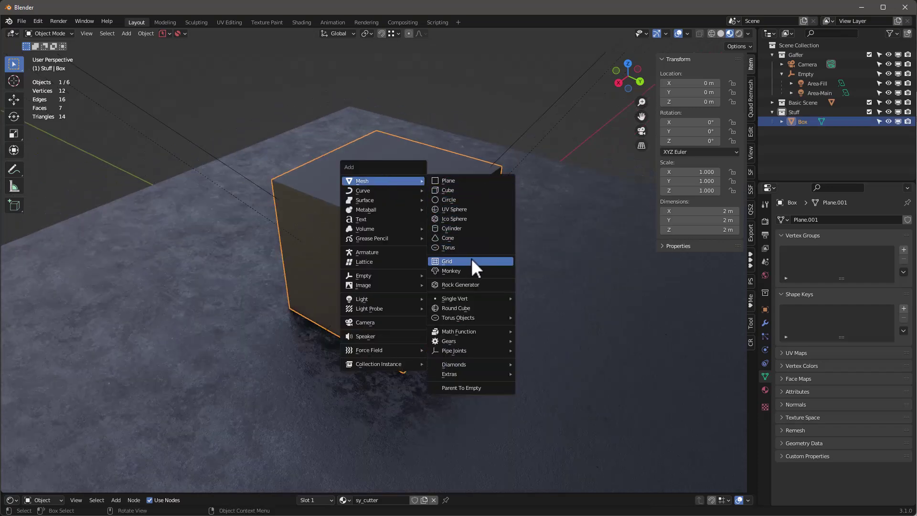
pyautogui.click(452, 228)
pyautogui.press('s')
pyautogui.click(521, 198)
pyautogui.press('g')
pyautogui.press('z')
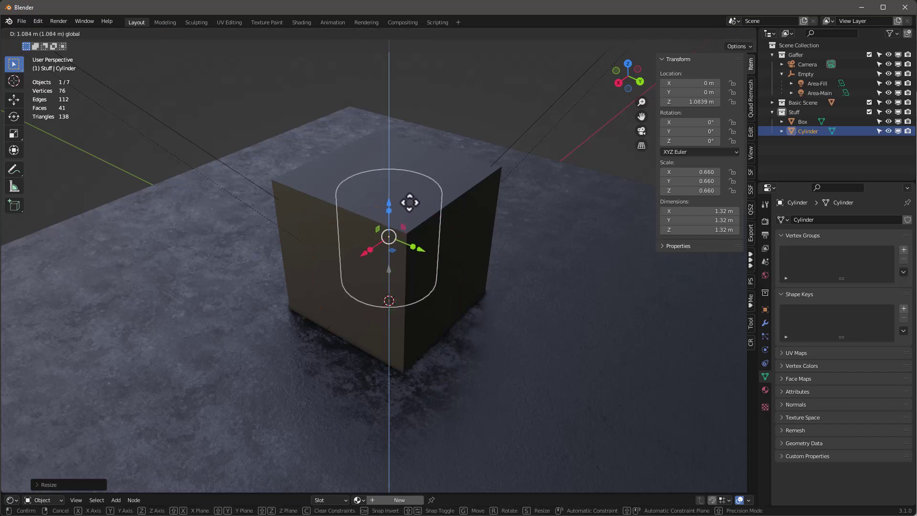
pyautogui.click(412, 175)
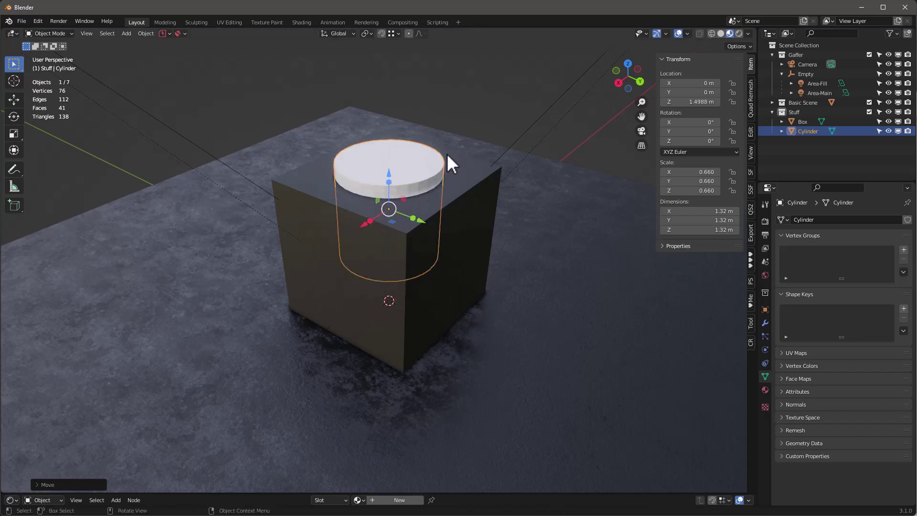
# - Flatten and shrink the cylinder to a disc about 0.676 m wide and 0.105 m thick, straddling the box's top face at about Z 1.995 m
pyautogui.press('s')
pyautogui.press('z')
pyautogui.click(389, 180)
pyautogui.press('g')
pyautogui.press('z')
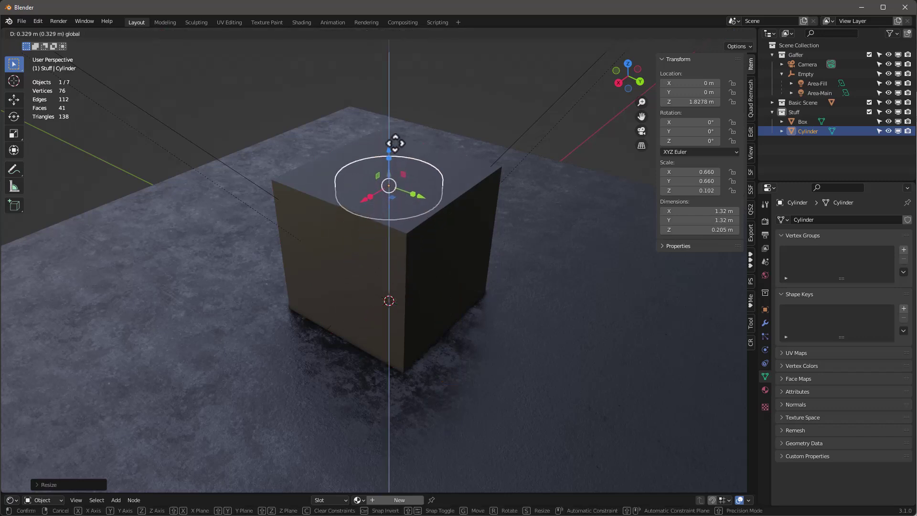
pyautogui.click(393, 131)
pyautogui.press('s')
pyautogui.click(343, 200)
# - Shade the cylinder smooth and assign it the sy_cutter material
pyautogui.scroll(5, 409, 172)
pyautogui.rightClick(412, 163)
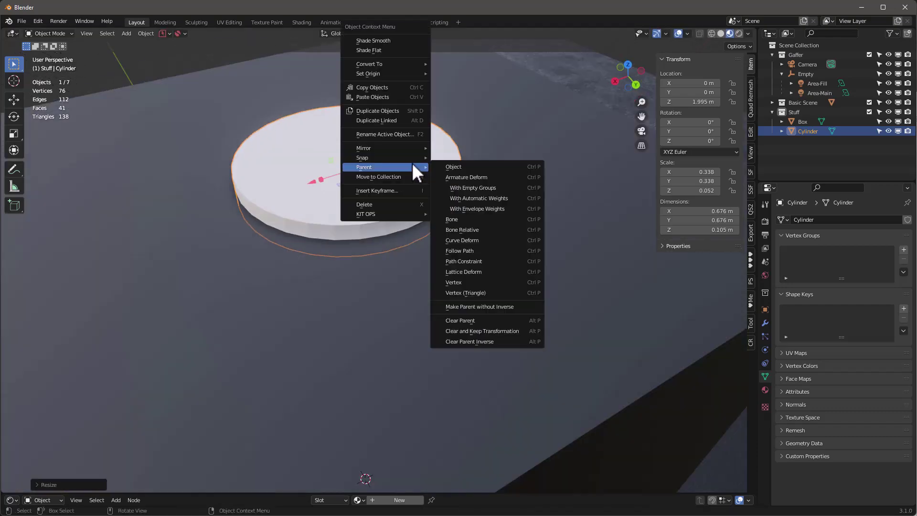
pyautogui.click(402, 41)
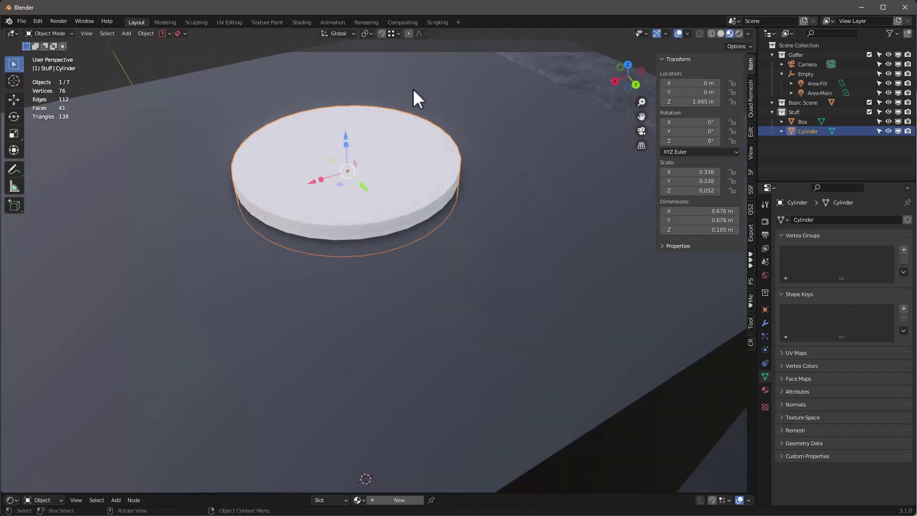
pyautogui.click(357, 500)
pyautogui.click(389, 413)
# - Enable Auto Smooth on the flat cylinder
pyautogui.moveTo(424, 173)
pyautogui.mouseDown(button='middle')
pyautogui.moveTo(348, 164)
pyautogui.moveTo(371, 156)
pyautogui.moveTo(430, 162)
pyautogui.mouseUp(button='middle')
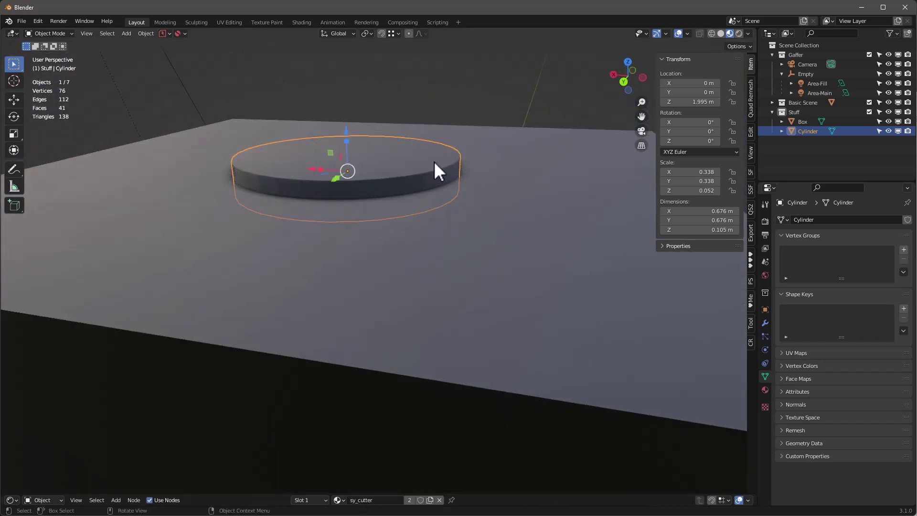
pyautogui.rightClick(434, 162)
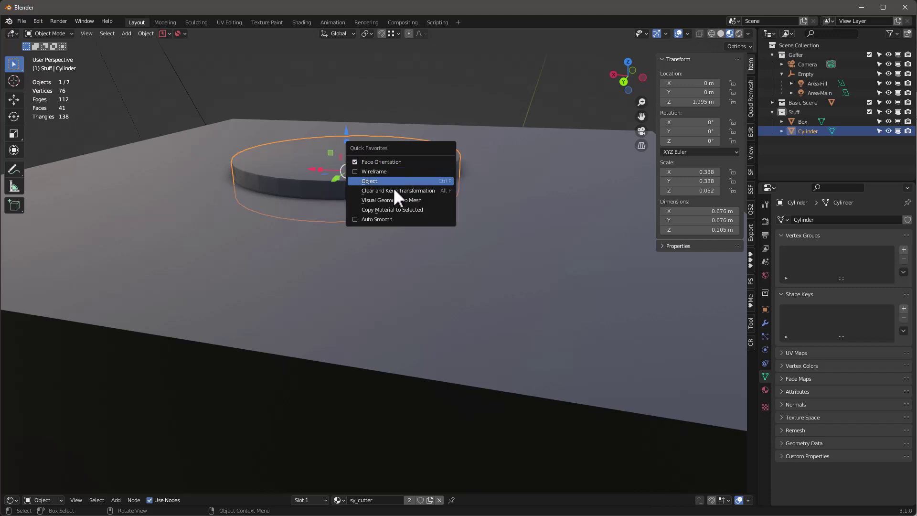
pyautogui.click(382, 221)
# - Duplicate the flat cylinder in place and scale the copy down slightly to about 0.634 m wide
pyautogui.moveTo(429, 232); pyautogui.dragTo(386, 153, button='middle')
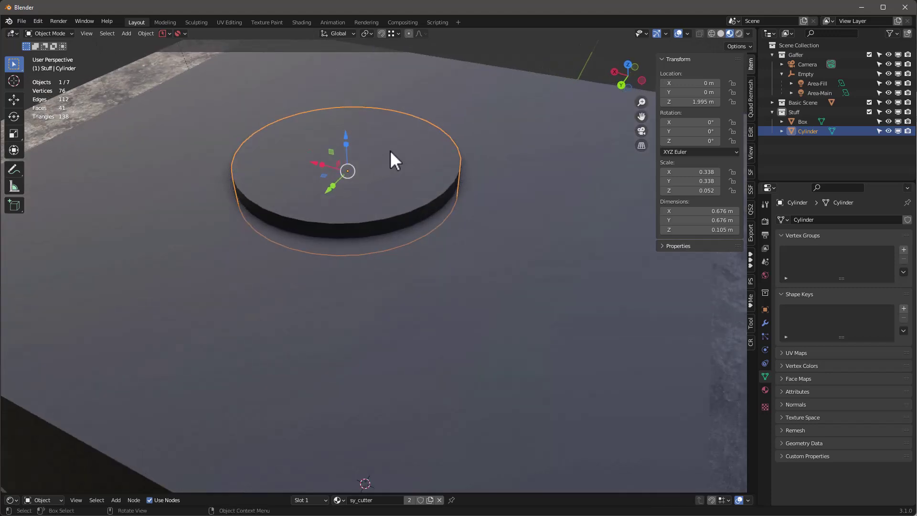
pyautogui.hotkey('shift', 'd')
pyautogui.rightClick(464, 178)
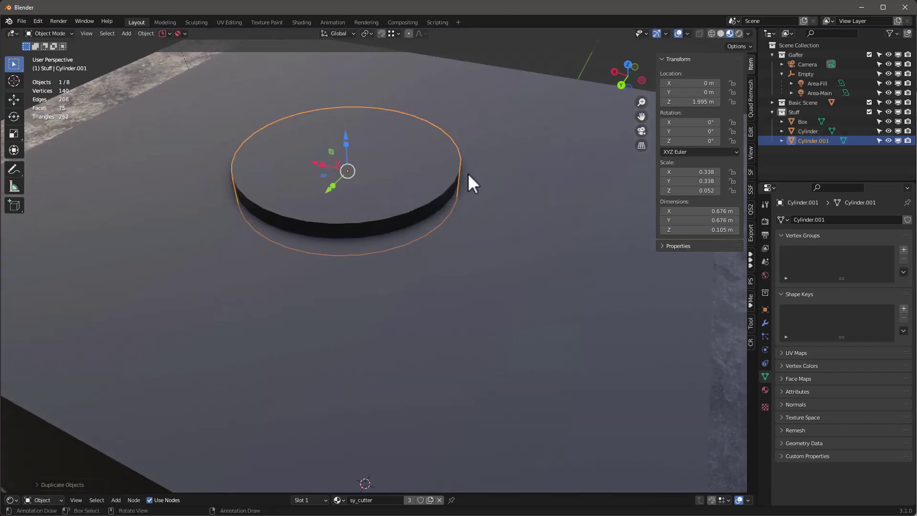
pyautogui.press('s')
pyautogui.click(506, 139)
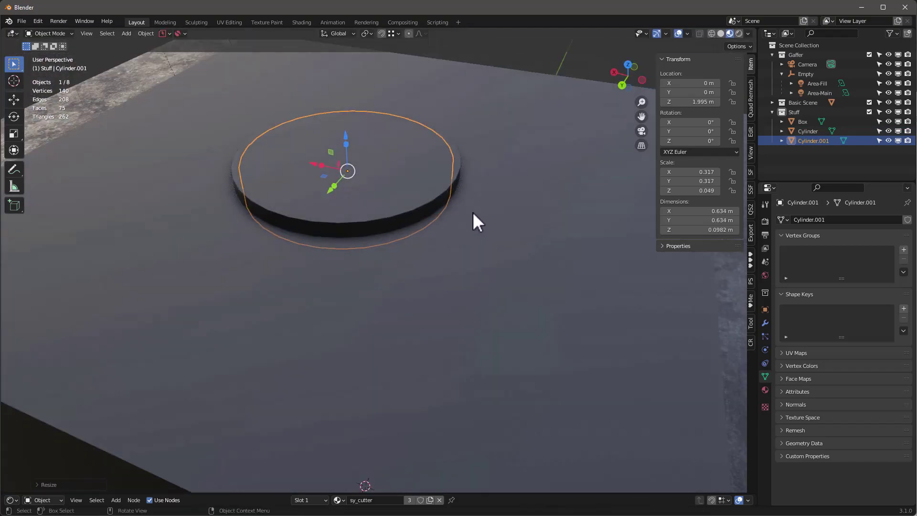
# - Cut the larger cylinder out of the box with a Bool Tool brush Difference and show the box's modifiers
pyautogui.keyDown('shift'); pyautogui.moveTo(475, 219); pyautogui.dragTo(449, 249, button='middle'); pyautogui.keyUp('shift')
pyautogui.click(449, 250)
pyautogui.moveTo(537, 302); pyautogui.dragTo(550, 270, button='middle')
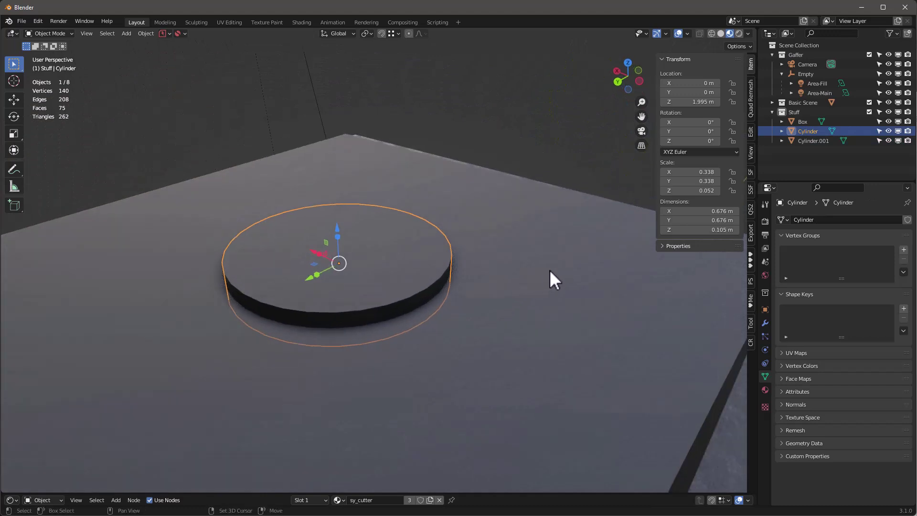
pyautogui.keyDown('shift'); pyautogui.click(546, 270); pyautogui.keyUp('shift')
pyautogui.press('KP_Decimal')
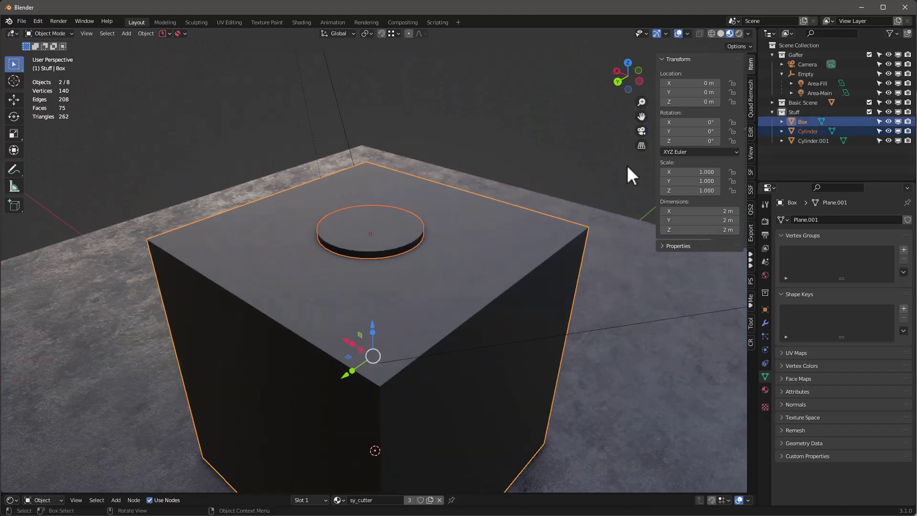
pyautogui.click(754, 258)
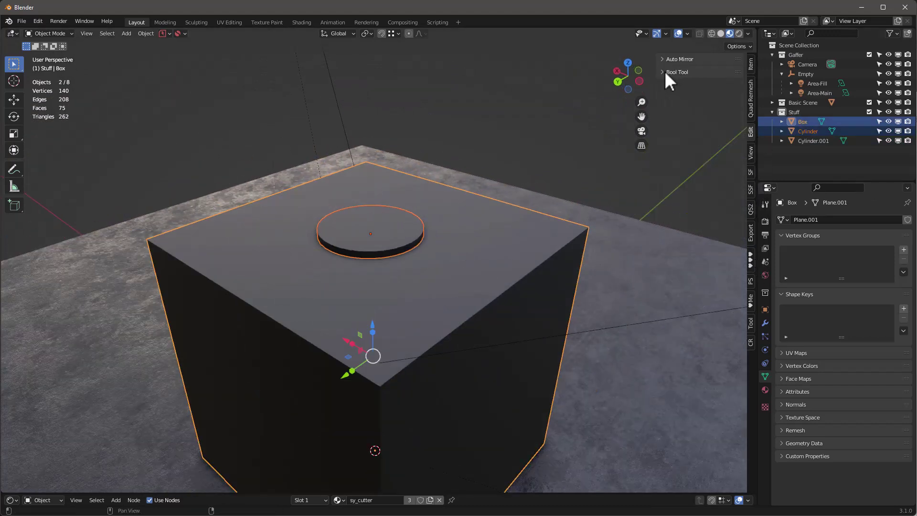
pyautogui.click(663, 71)
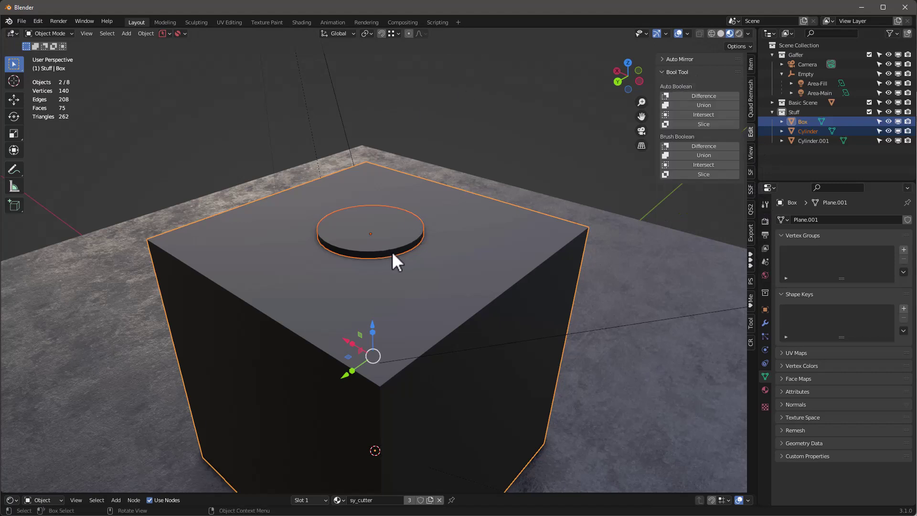
pyautogui.click(704, 146)
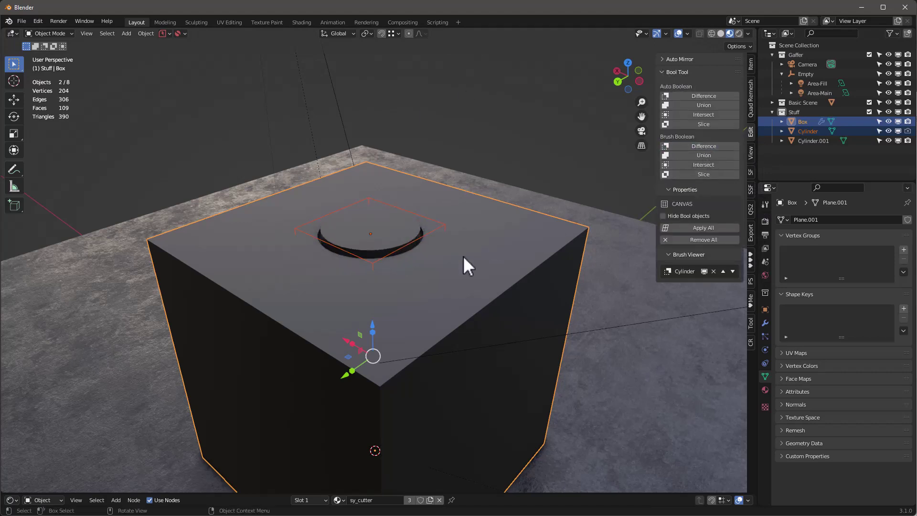
pyautogui.click(765, 324)
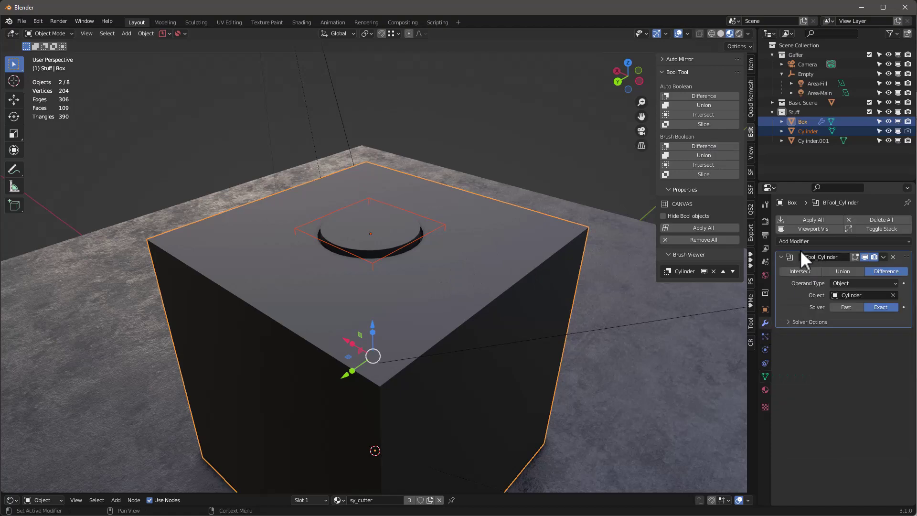
# - Select the smaller inner cylinder and enter Edit Mode with only its top face selected
pyautogui.click(442, 304)
pyautogui.moveTo(409, 241); pyautogui.dragTo(526, 262, button='middle')
pyautogui.click(524, 260)
pyautogui.moveTo(426, 260); pyautogui.dragTo(386, 256, button='middle')
pyautogui.click(385, 256)
pyautogui.moveTo(459, 302); pyautogui.dragTo(442, 285, button='middle')
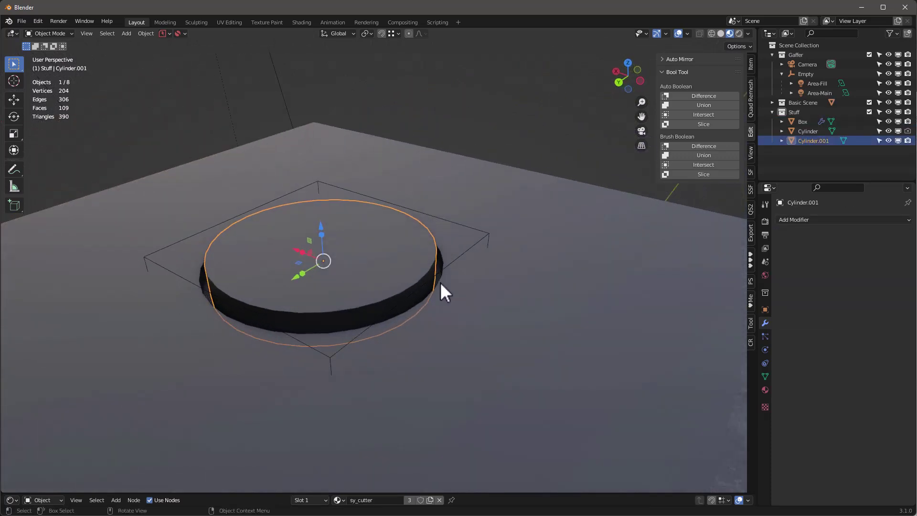
pyautogui.moveTo(331, 257); pyautogui.dragTo(436, 226, button='middle')
pyautogui.scroll(2, 436, 222)
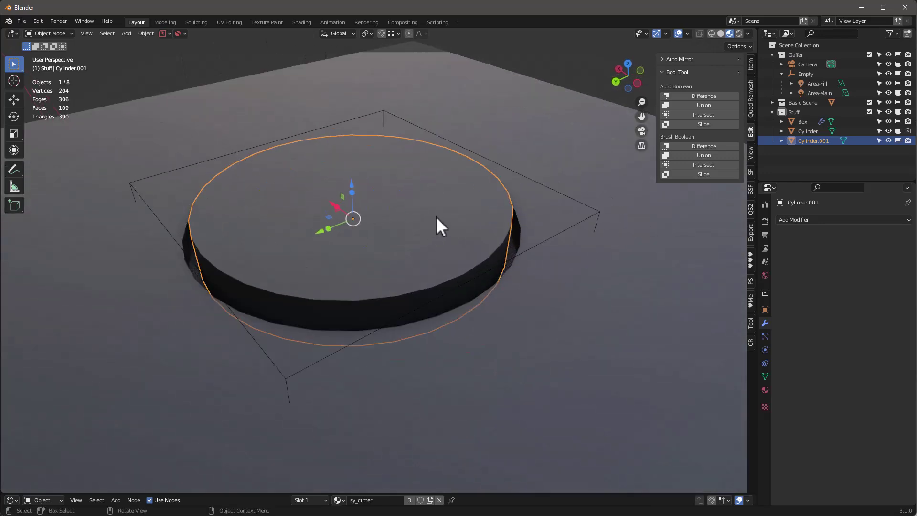
pyautogui.press('Tab')
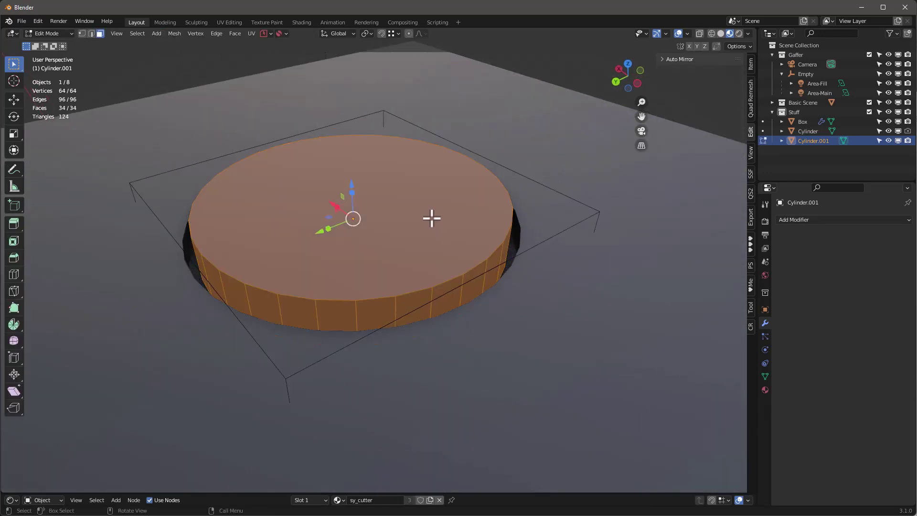
pyautogui.click(437, 221)
# - Try to bevel the rim of the inner cylinder's top face, and undo the bevel
pyautogui.press('i')
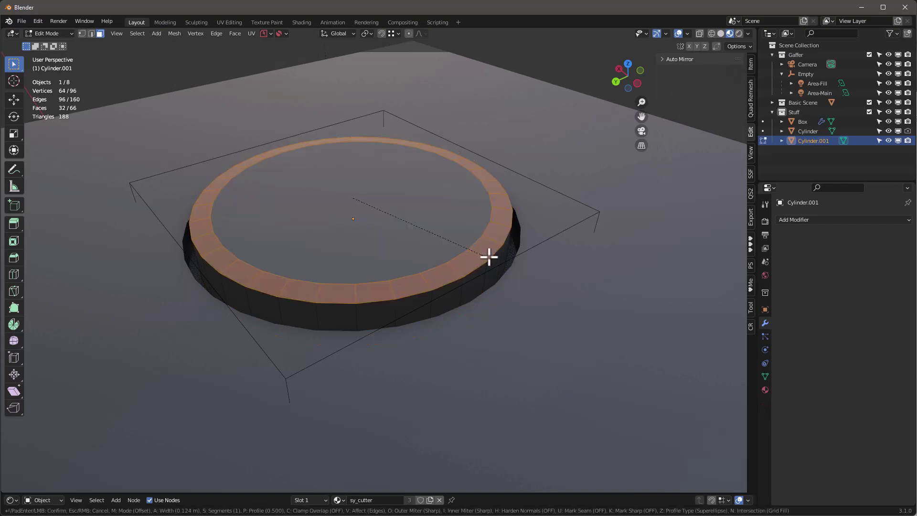
pyautogui.click(502, 264)
pyautogui.moveTo(501, 264)
pyautogui.mouseDown(button='middle')
pyautogui.moveTo(524, 237)
pyautogui.moveTo(500, 265)
pyautogui.mouseUp(button='middle')
pyautogui.scroll(3, 501, 266)
pyautogui.hotkey('ctrl', 'z')
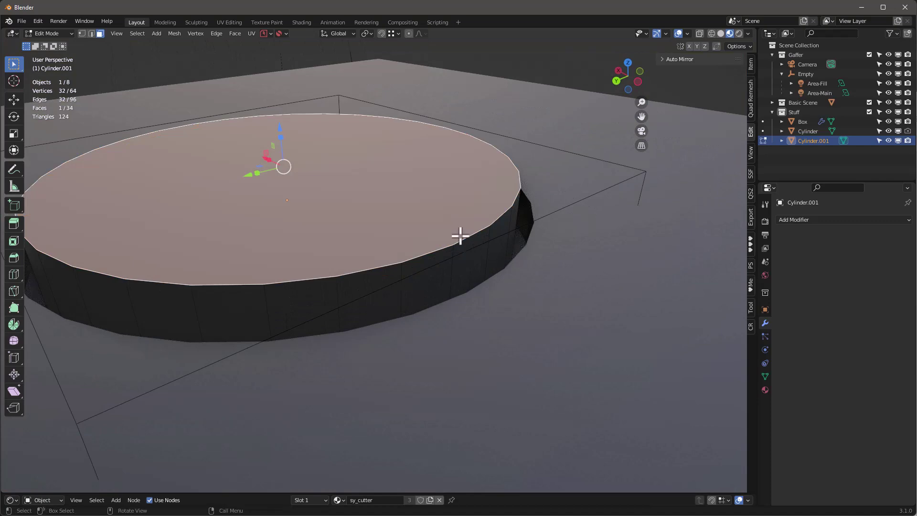
# - Return to Object Mode and apply rotation and scale to the inner cylinder
pyautogui.press('Tab')
pyautogui.scroll(-2, 472, 239)
pyautogui.click(145, 33)
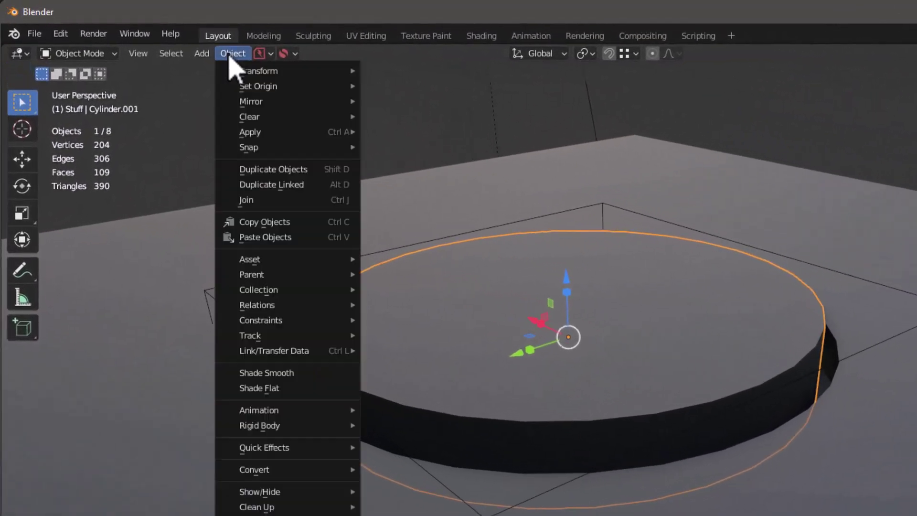
pyautogui.moveTo(262, 132)
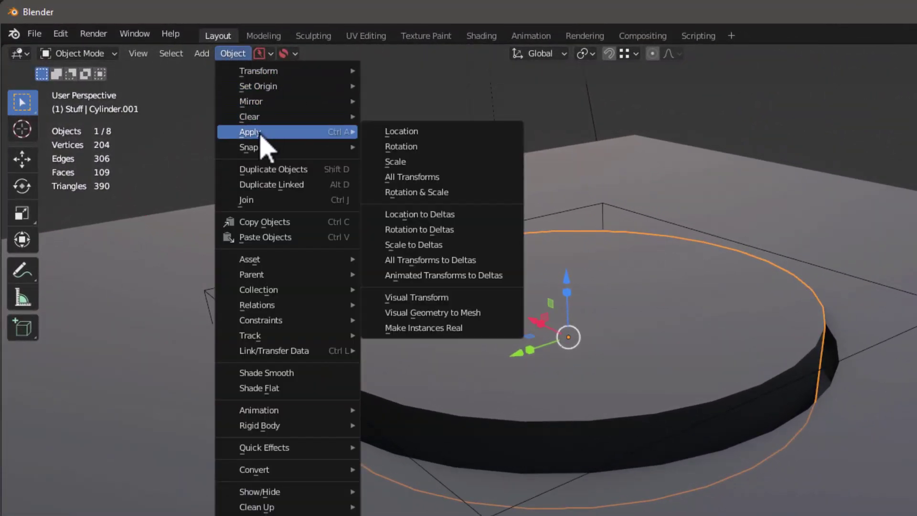
pyautogui.click(434, 192)
# - Bevel the inner cylinder's top rim by about 0.07 m with 8 segments
pyautogui.press('Tab')
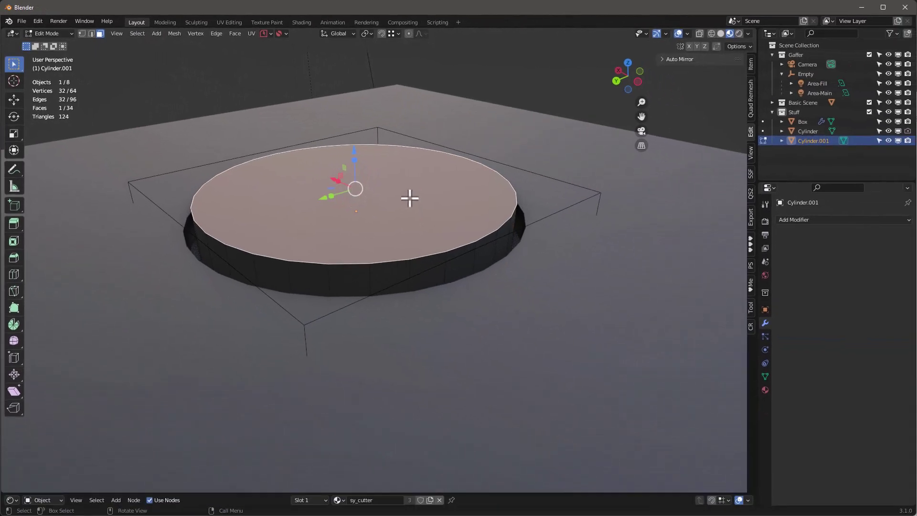
pyautogui.hotkey('ctrl', 'b')
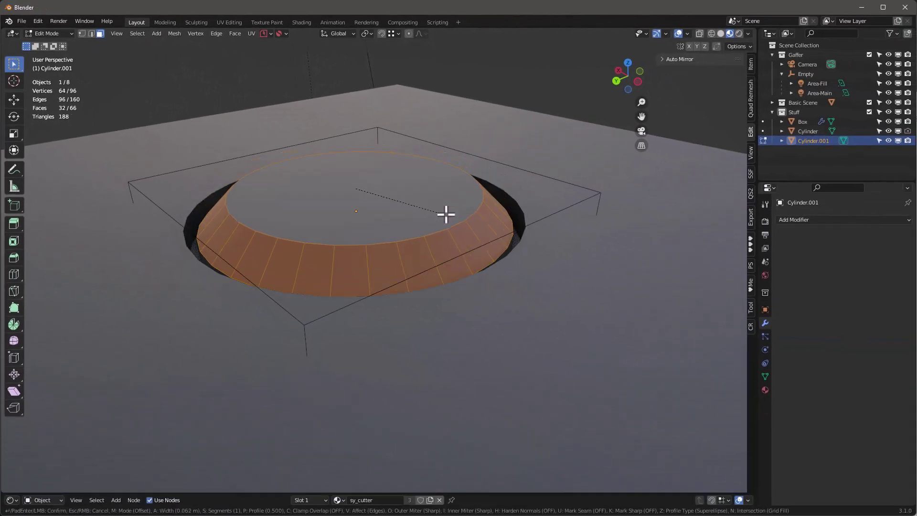
pyautogui.scroll(2, 447, 214)
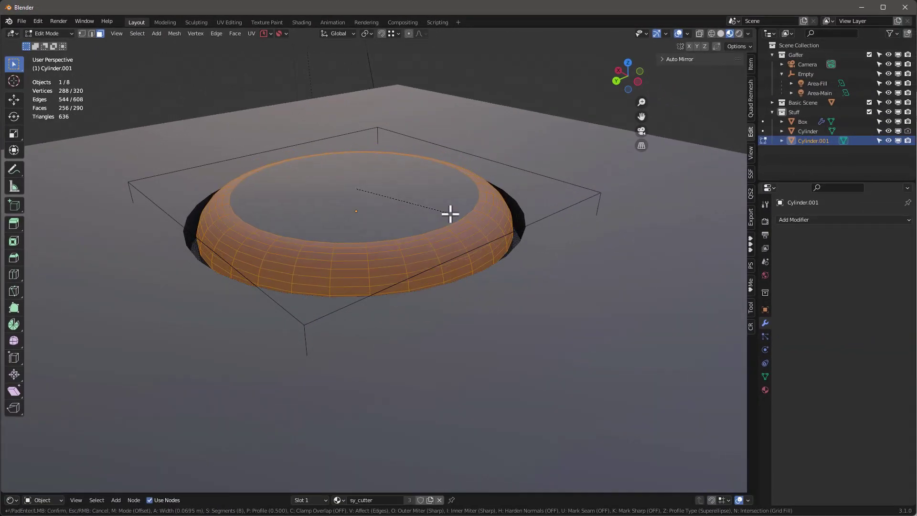
pyautogui.scroll(-7, 451, 214)
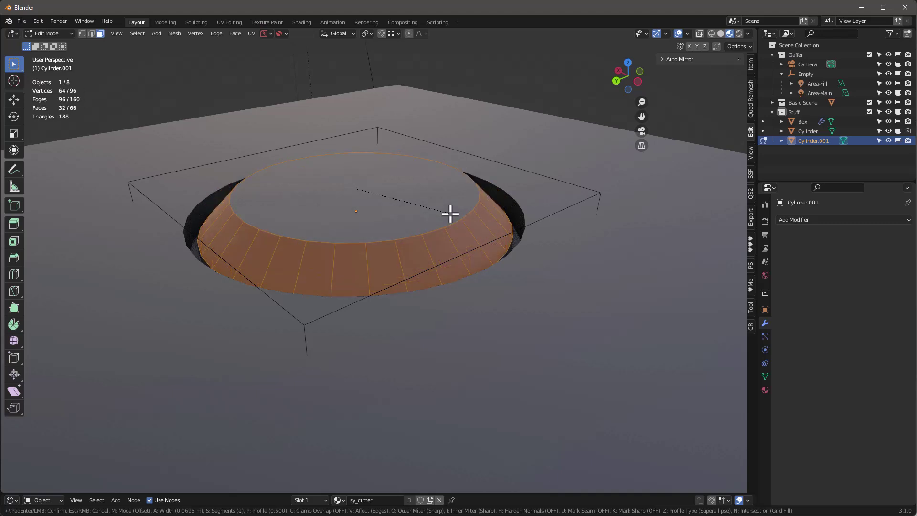
pyautogui.scroll(7, 450, 214)
pyautogui.scroll(-1, 450, 214)
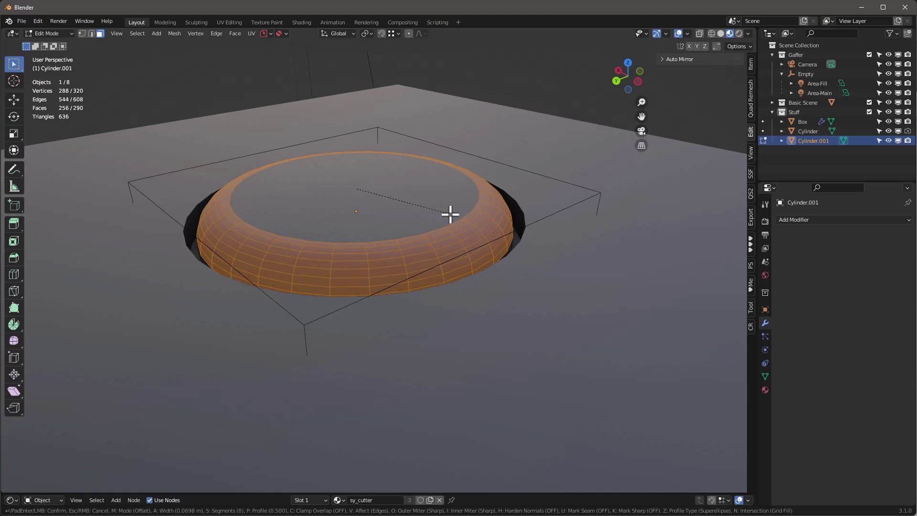
pyautogui.scroll(1, 448, 213)
pyautogui.click(445, 214)
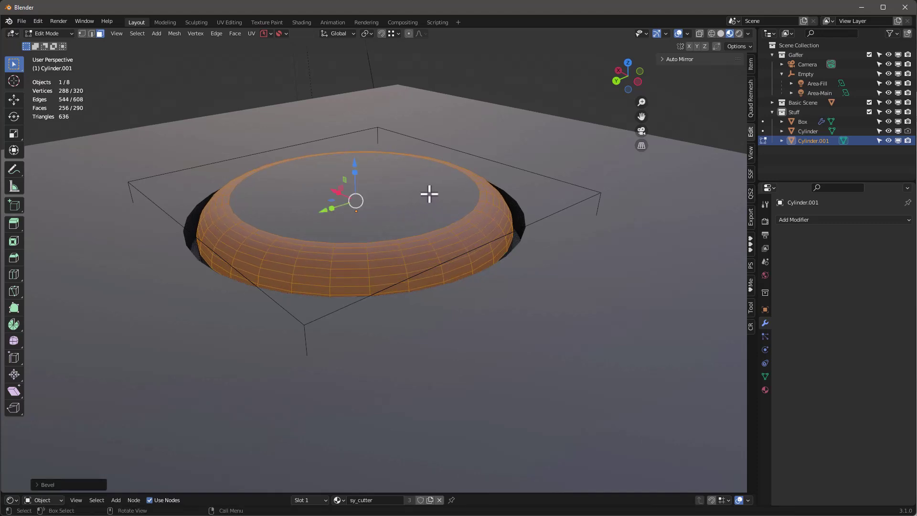
# - Inset the inner cylinder's flat top face slightly inside the rounded rim
pyautogui.click(409, 190)
pyautogui.press('i')
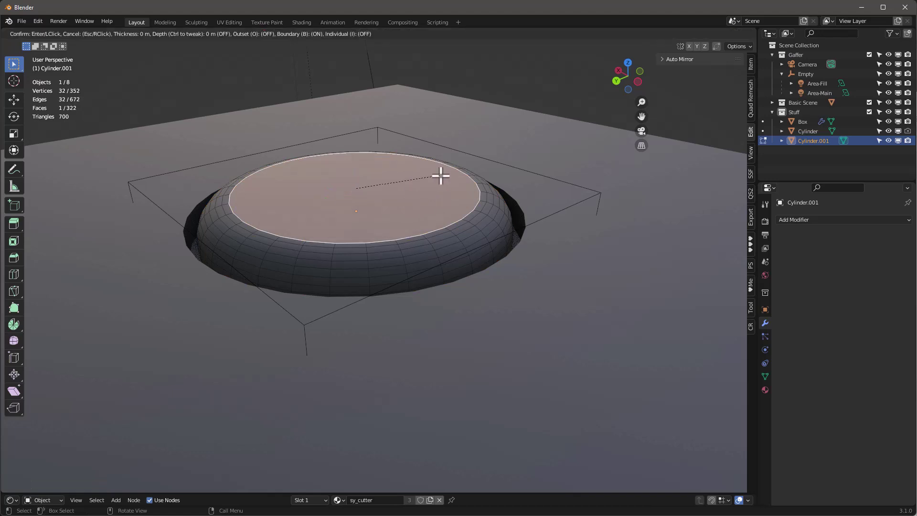
pyautogui.click(430, 188)
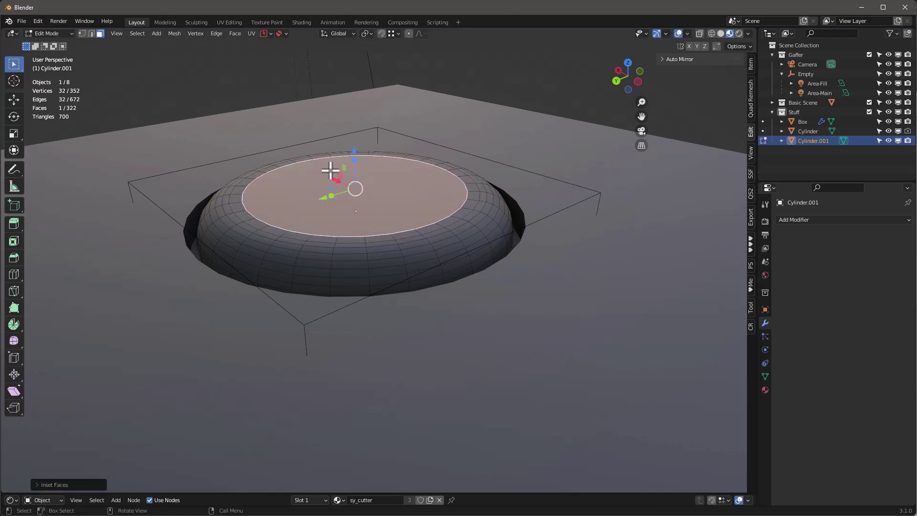
# - Connect two pairs of opposite vertices on the inset top face to split off a narrow central strip
pyautogui.press('KP_7')
pyautogui.press('1')
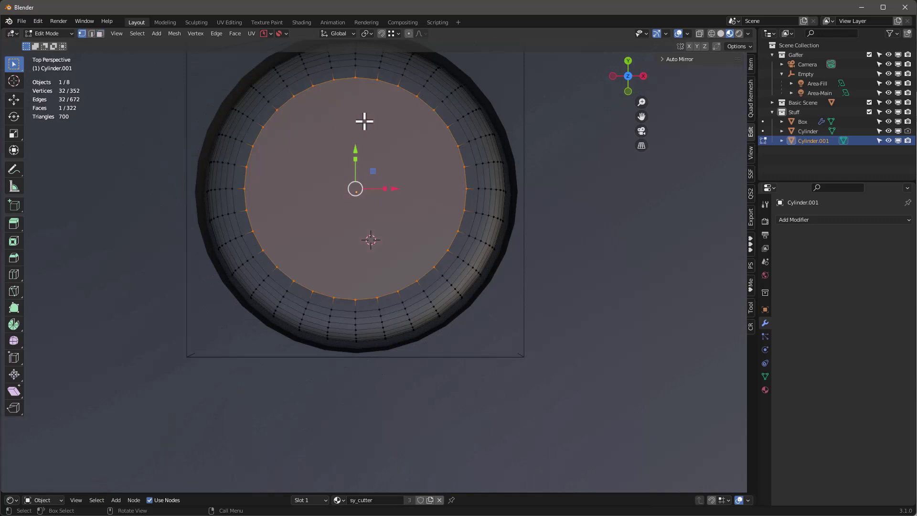
pyautogui.keyDown('shift'); pyautogui.moveTo(408, 134); pyautogui.dragTo(426, 166, button='middle'); pyautogui.keyUp('shift')
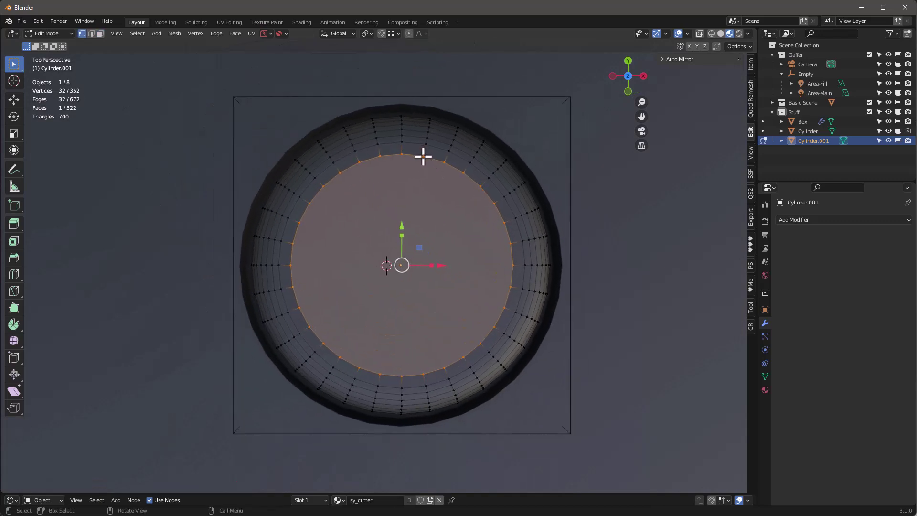
pyautogui.click(423, 156)
pyautogui.keyDown('shift'); pyautogui.click(426, 374); pyautogui.keyUp('shift')
pyautogui.press('j')
pyautogui.click(380, 156)
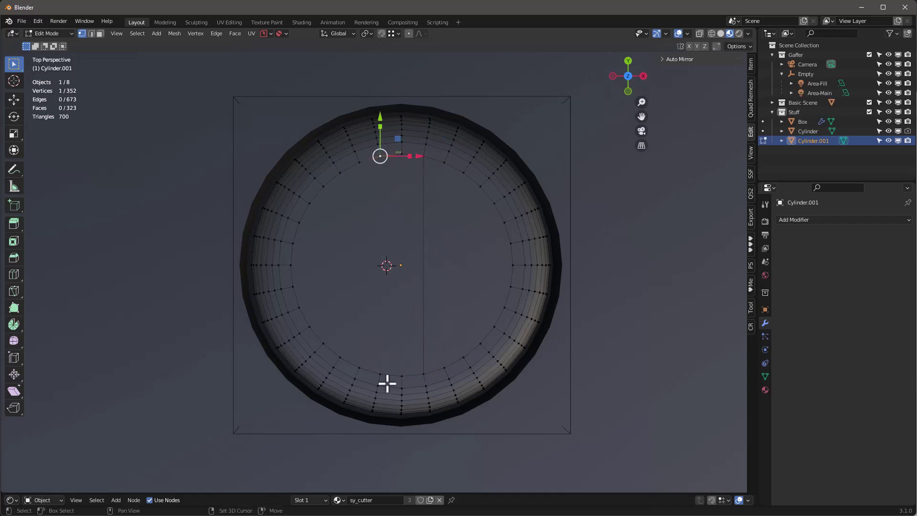
pyautogui.keyDown('shift'); pyautogui.click(386, 374); pyautogui.keyUp('shift')
pyautogui.press('j')
# - Extrude the central strip face downward into a slot, scale the slot's floor down slightly, and return to Object Mode
pyautogui.moveTo(415, 348); pyautogui.dragTo(440, 254, button='middle')
pyautogui.scroll(4, 440, 253)
pyautogui.press('3')
pyautogui.click(444, 277)
pyautogui.scroll(-6, 461, 268)
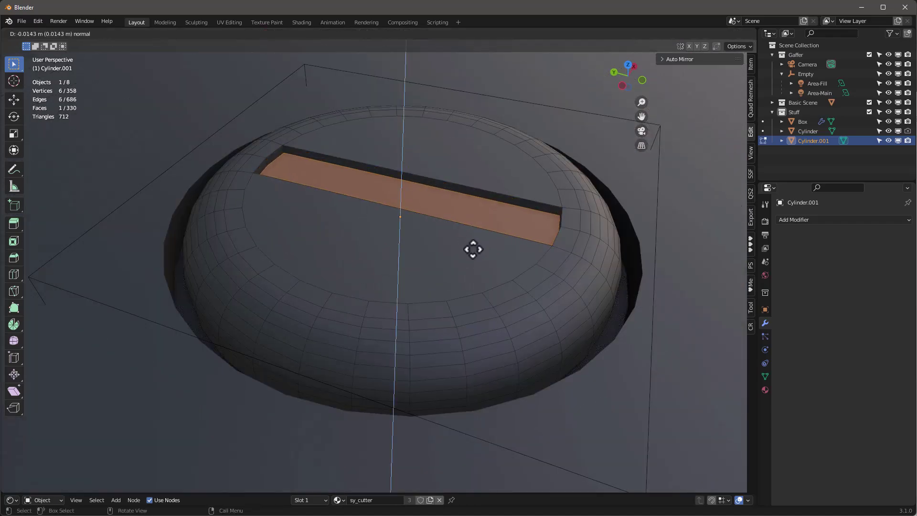
pyautogui.click(479, 256)
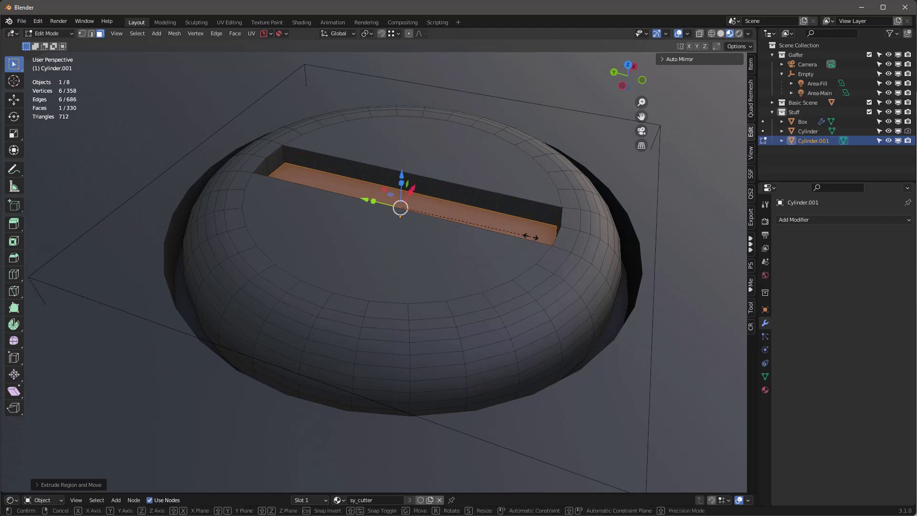
pyautogui.press('s')
pyautogui.click(515, 240)
pyautogui.moveTo(503, 242); pyautogui.dragTo(487, 246, button='middle')
pyautogui.press('Tab')
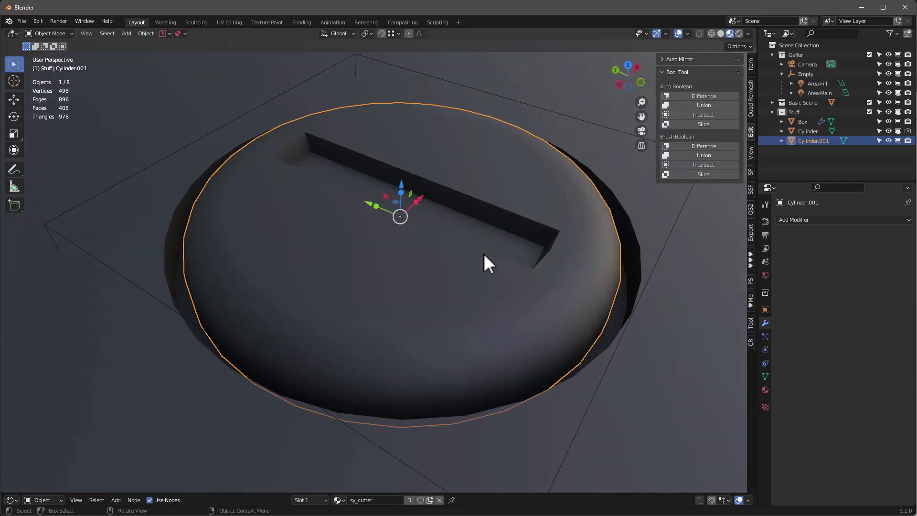
# - Assign the sy_steel_shiny material from the KO-Metal KPACK to the inner cylinder
pyautogui.click(753, 255)
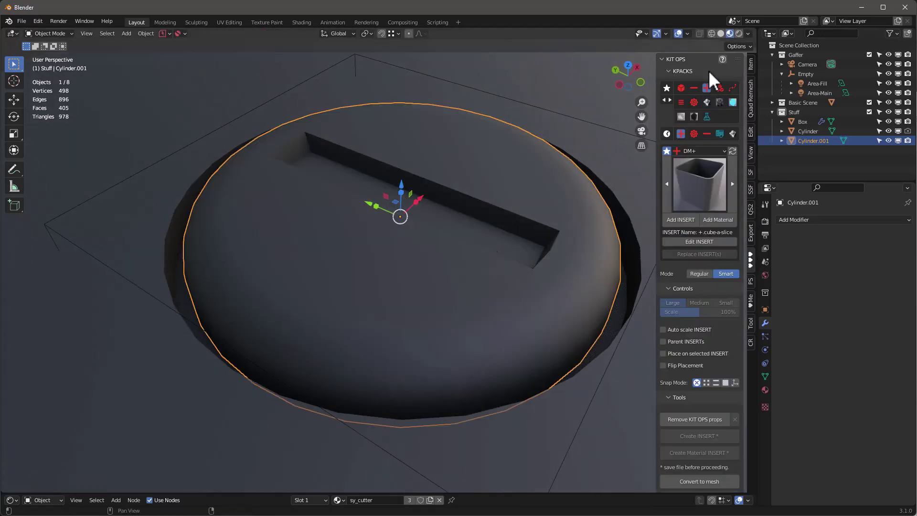
pyautogui.click(707, 102)
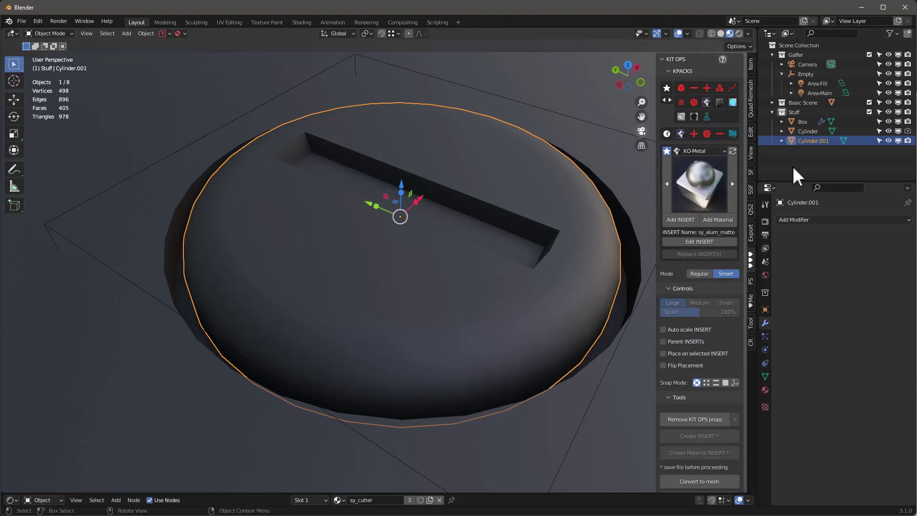
pyautogui.click(702, 182)
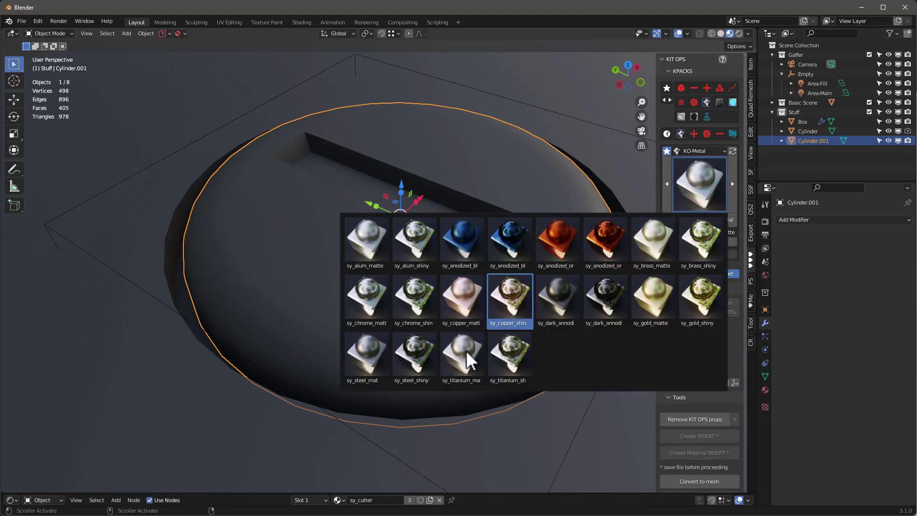
pyautogui.click(416, 366)
pyautogui.click(718, 220)
pyautogui.moveTo(486, 313); pyautogui.dragTo(416, 283, button='middle')
# - Add a Bevel modifier to the inner cylinder with an amount of 0.009 m
pyautogui.click(792, 220)
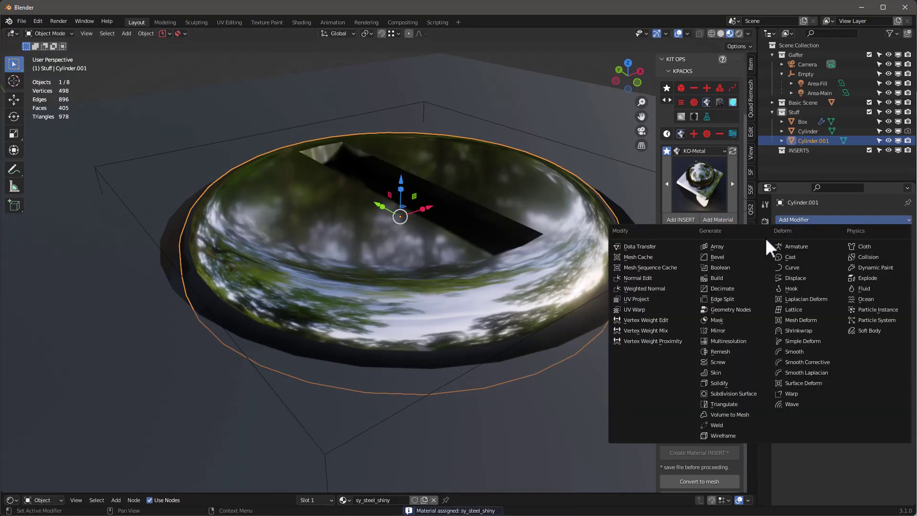
pyautogui.click(720, 257)
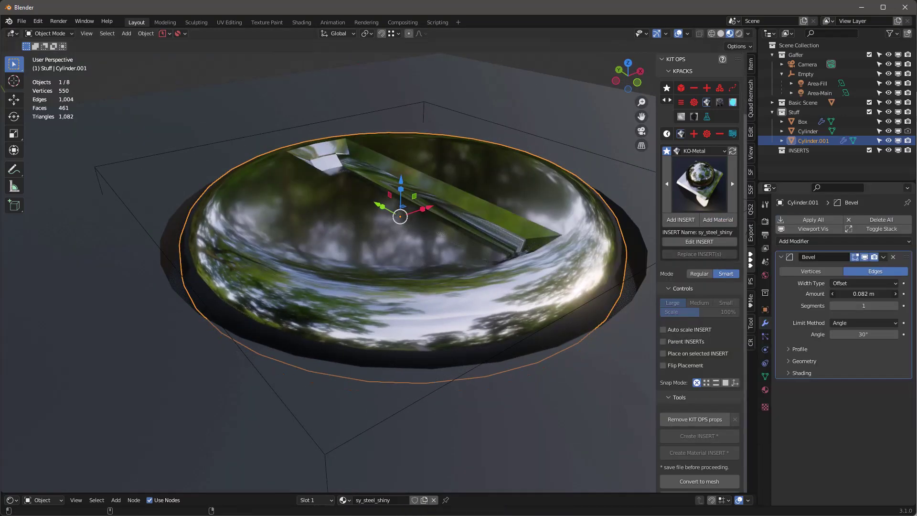
pyautogui.moveTo(863, 294); pyautogui.dragTo(861, 293)
pyautogui.moveTo(416, 270); pyautogui.dragTo(446, 235, button='middle')
pyautogui.scroll(-5, 418, 219)
pyautogui.scroll(3, 428, 221)
pyautogui.scroll(2, 428, 221)
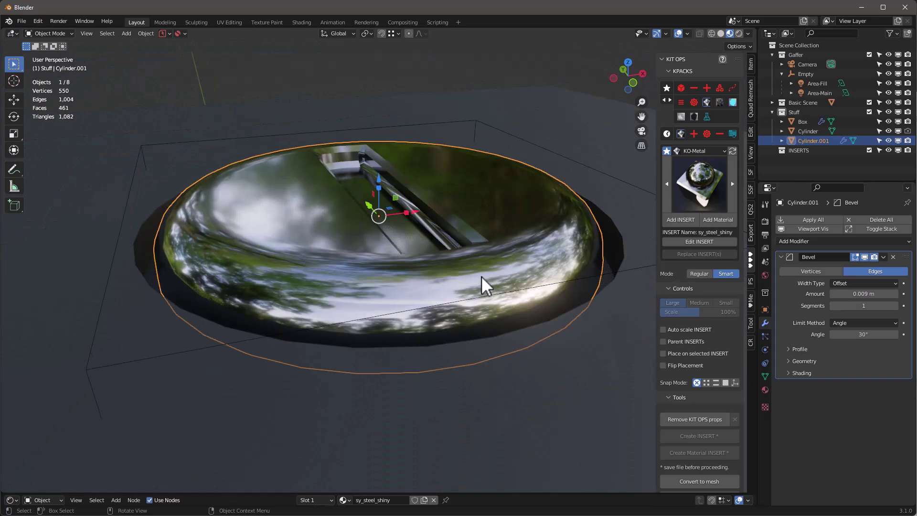
pyautogui.hotkey('ctrl', 'z')
pyautogui.hotkey('ctrl', 'shift', 'z')
# - Move only the cutter cylinder's origin up to the box's top surface, at Z 2.0001 m, and turn origin-only transforms off
pyautogui.click(751, 63)
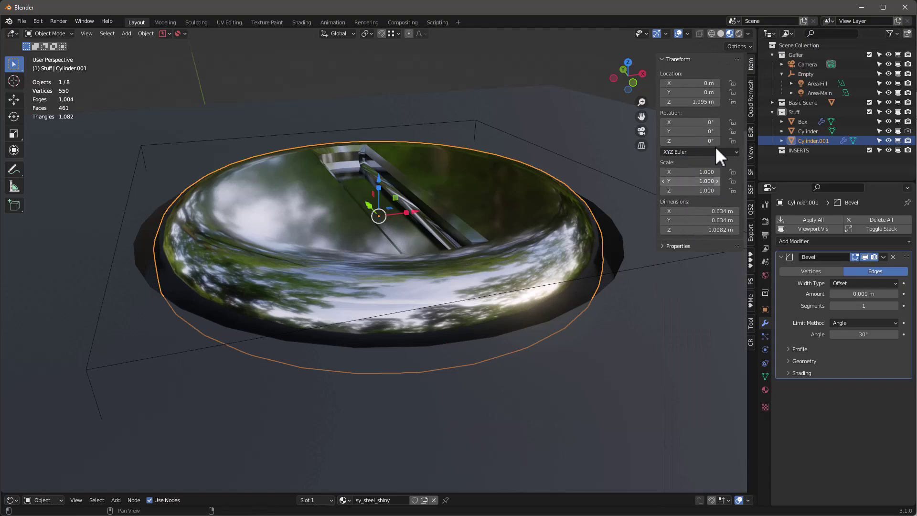
pyautogui.click(622, 272)
pyautogui.moveTo(493, 296); pyautogui.dragTo(379, 256, button='middle')
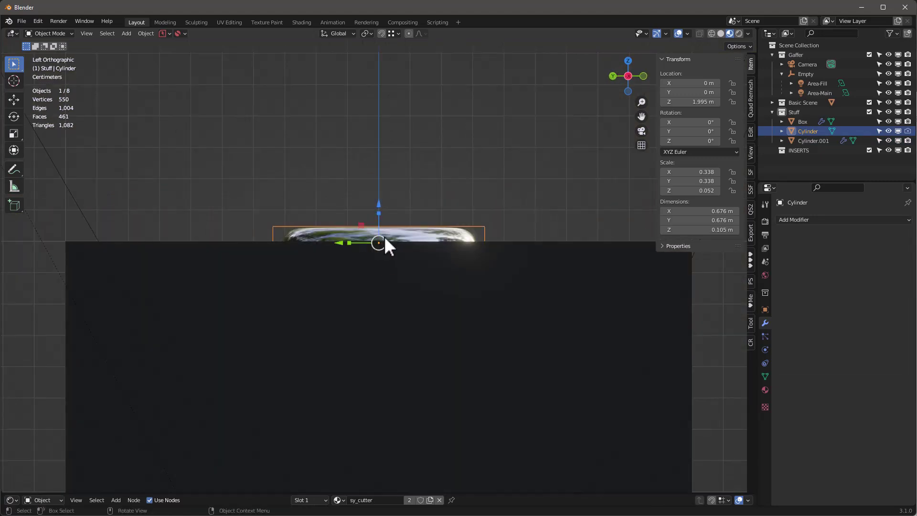
pyautogui.scroll(5, 386, 237)
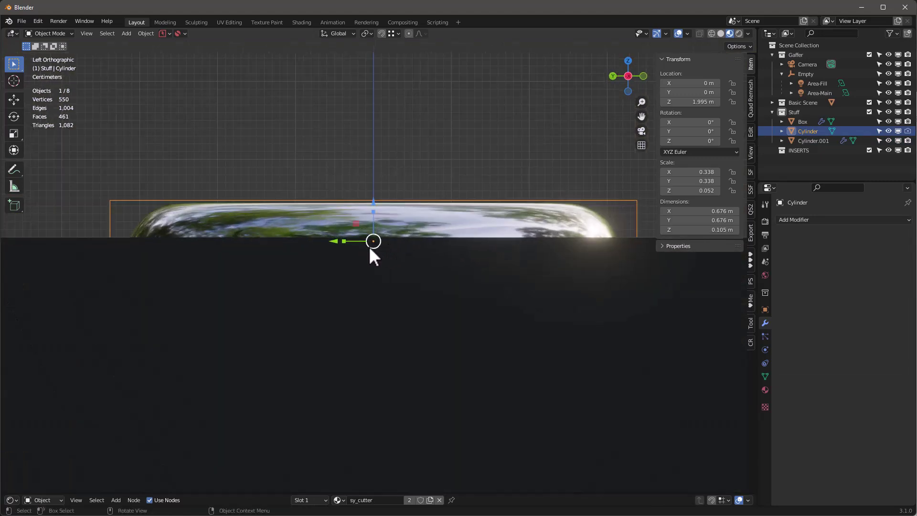
pyautogui.scroll(2, 374, 245)
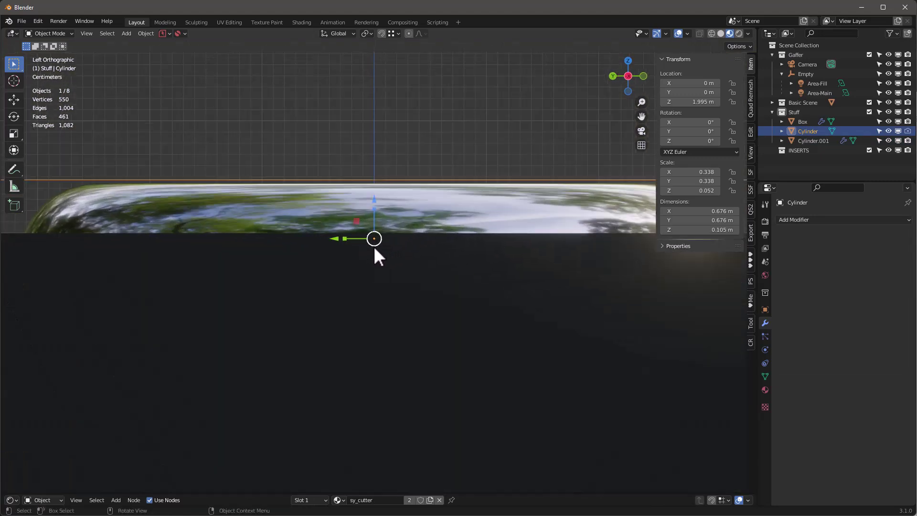
pyautogui.click(749, 47)
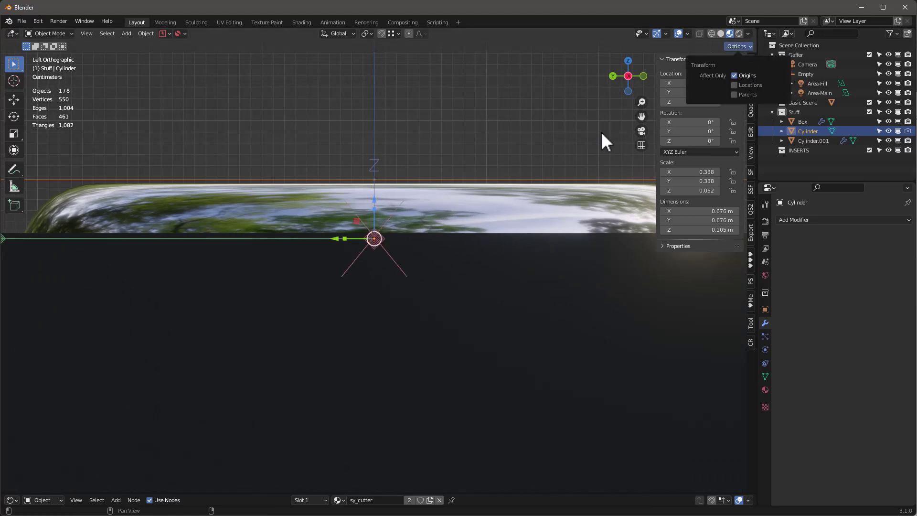
pyautogui.moveTo(374, 200); pyautogui.dragTo(375, 194)
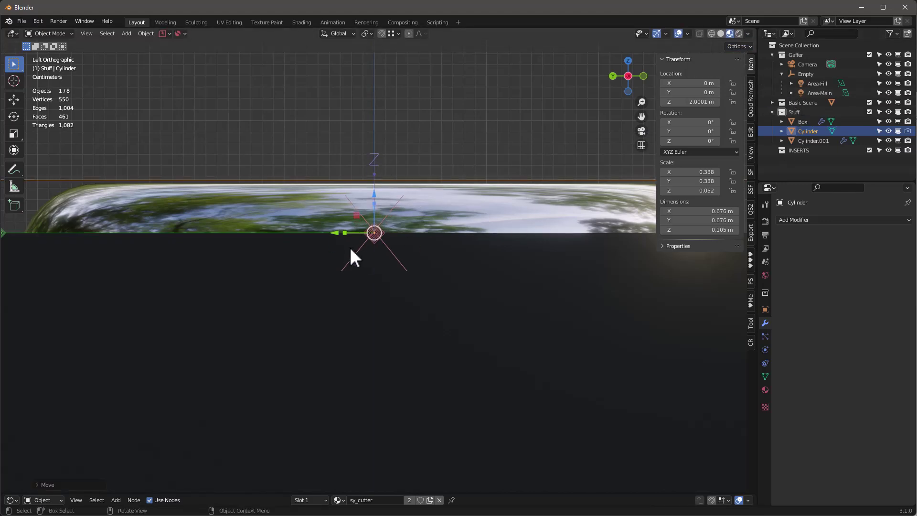
pyautogui.scroll(-2, 484, 281)
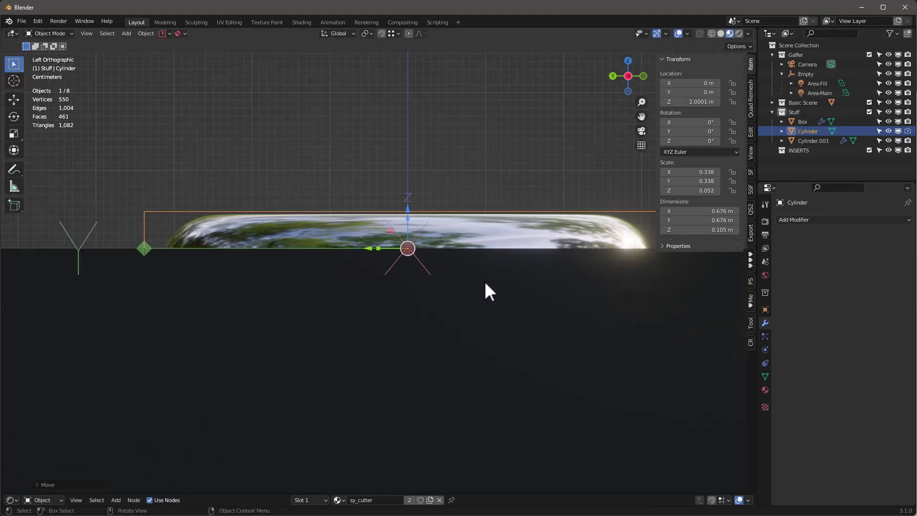
pyautogui.click(749, 45)
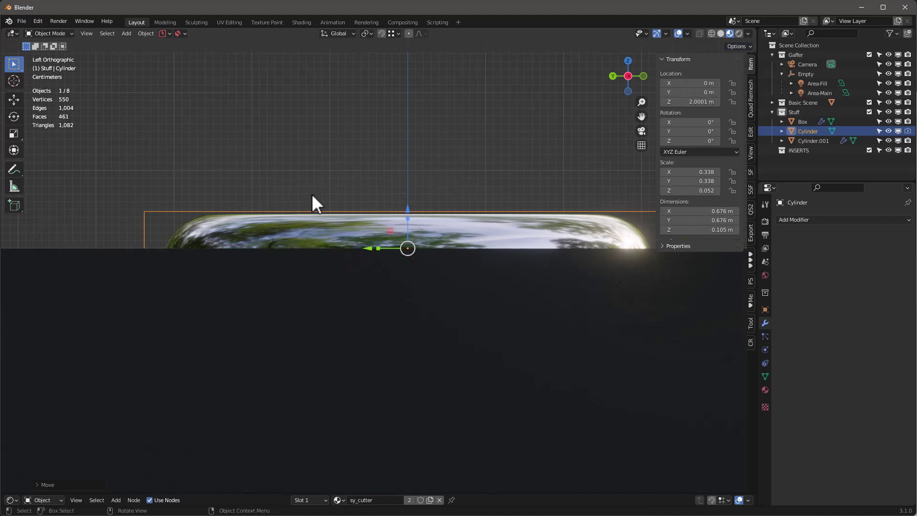
# - Parent the inner cylinder to the cutter cylinder as an Object parent
pyautogui.scroll(-2, 311, 193)
pyautogui.moveTo(396, 136); pyautogui.dragTo(358, 193, button='middle')
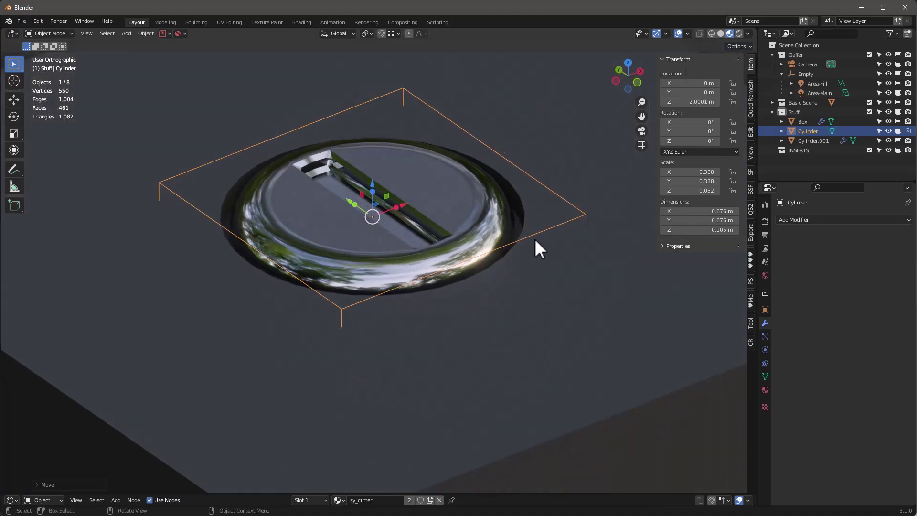
pyautogui.click(444, 212)
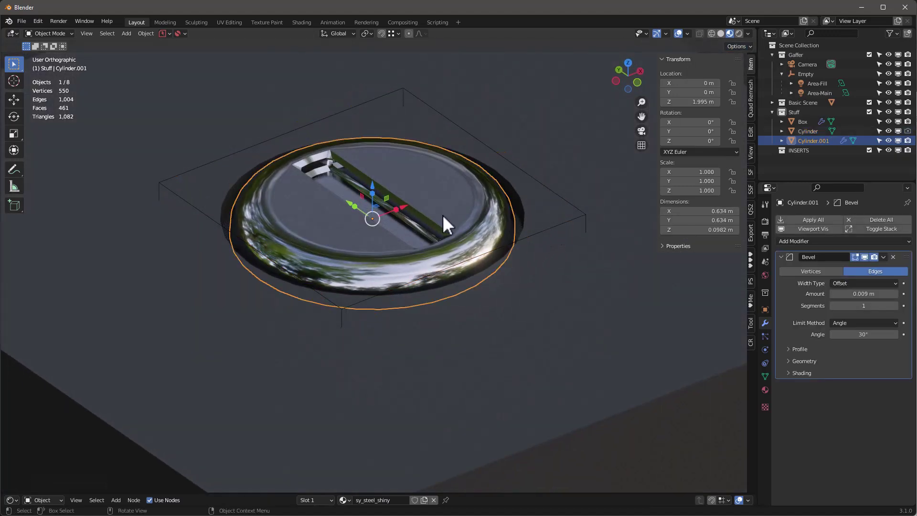
pyautogui.keyDown('shift'); pyautogui.click(565, 224); pyautogui.keyUp('shift')
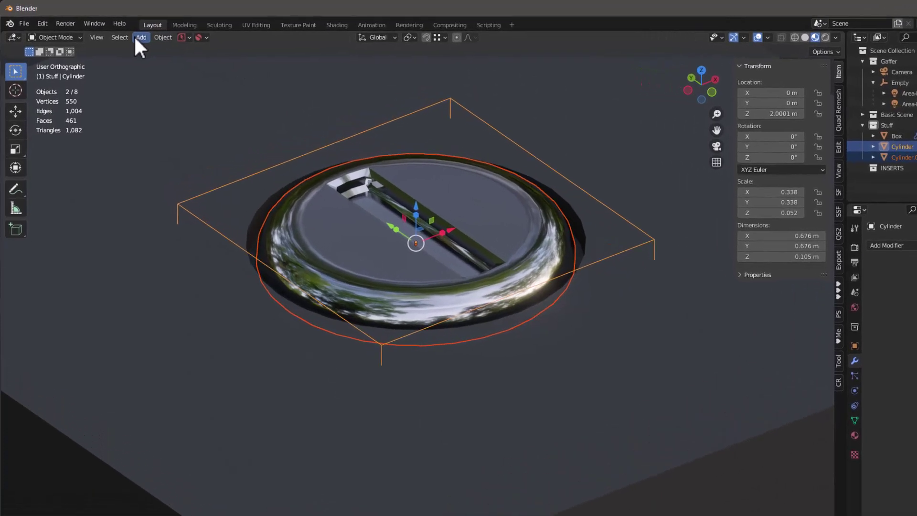
pyautogui.click(139, 33)
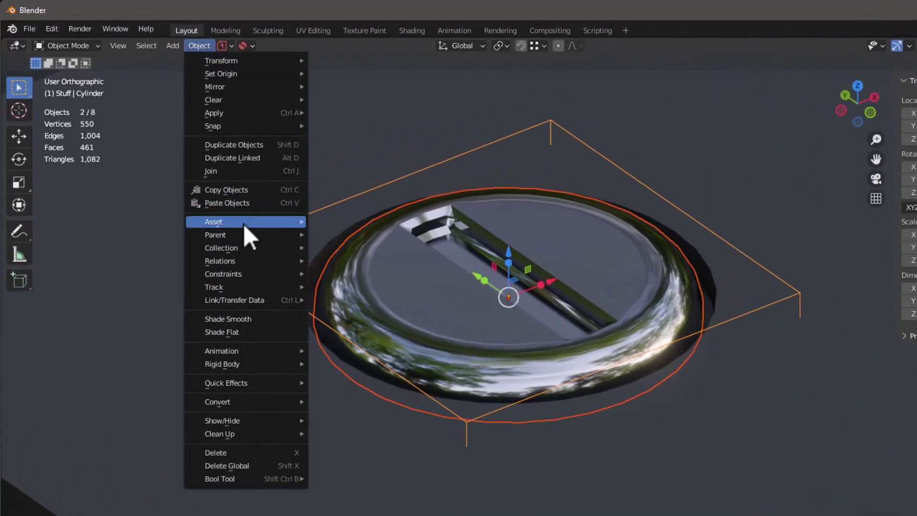
pyautogui.moveTo(294, 233)
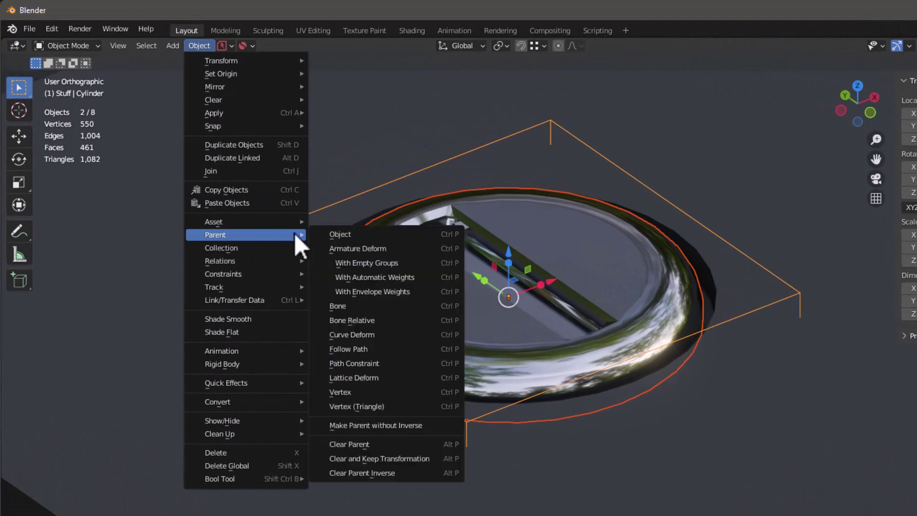
pyautogui.click(335, 234)
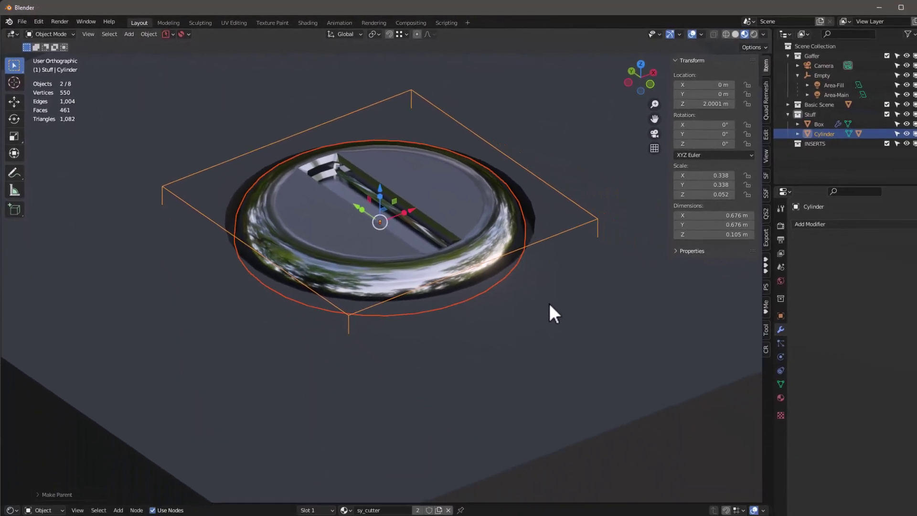
# - Try moving the cutter cylinder with its child in the horizontal plane, locking global Z, and cancel the move
pyautogui.hotkey('ctrl', 'z')
pyautogui.hotkey('ctrl', 'z')
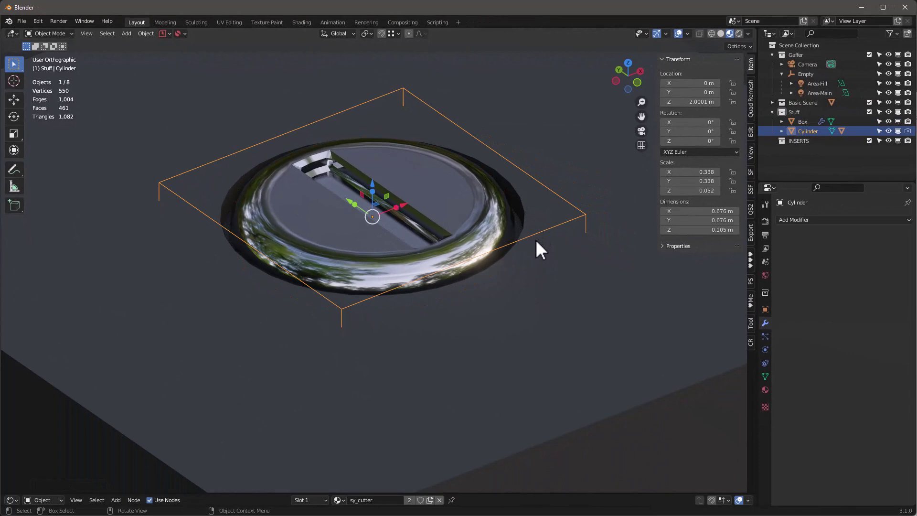
pyautogui.press('g')
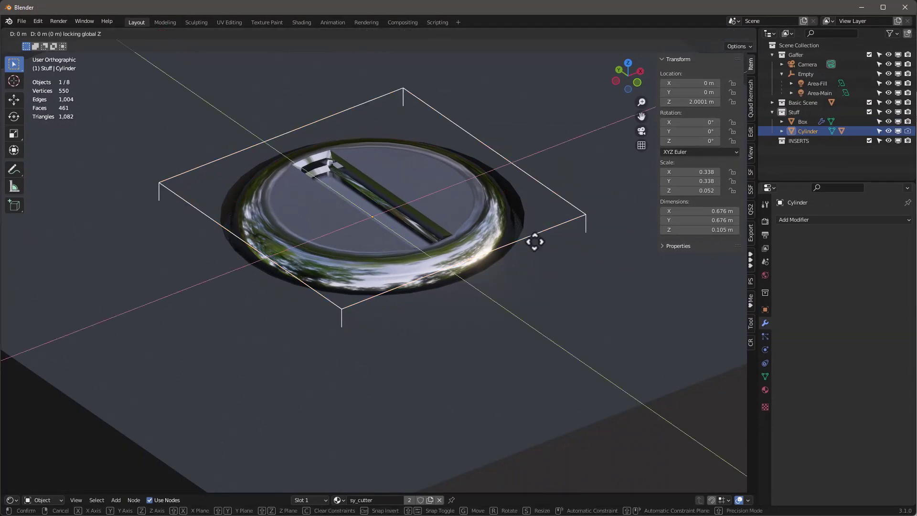
pyautogui.hotkey('shift', 'z')
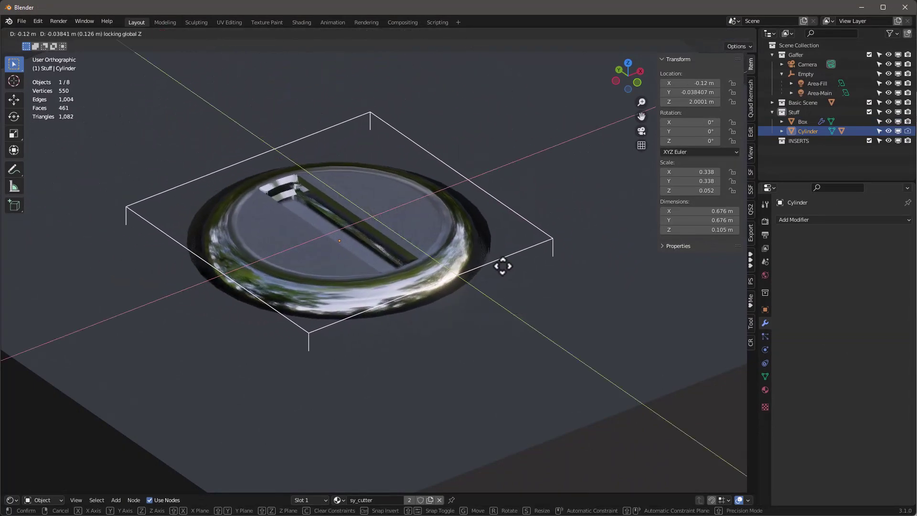
pyautogui.rightClick(504, 268)
# - Expand the cutter cylinder's hierarchy, select the nested inner cylinder, and set the active KPACK to SciFi-GUI
pyautogui.click(479, 214)
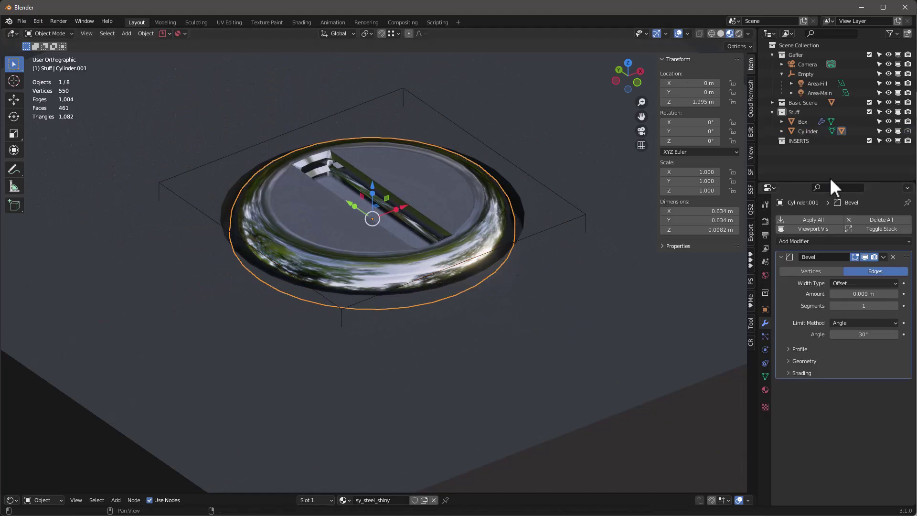
pyautogui.click(536, 234)
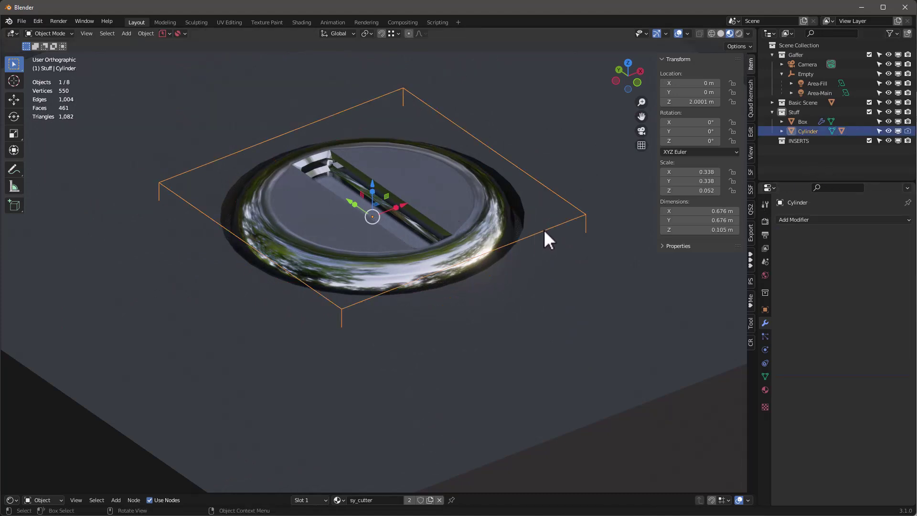
pyautogui.click(782, 132)
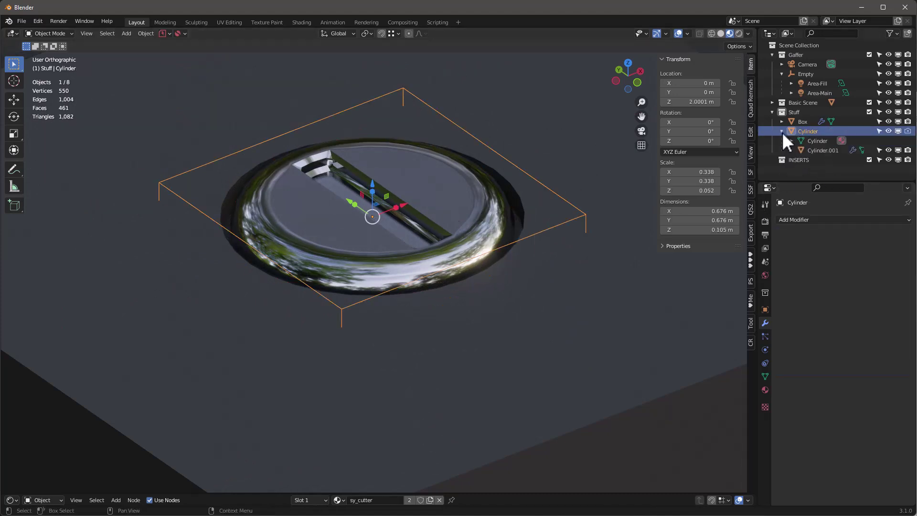
pyautogui.click(807, 149)
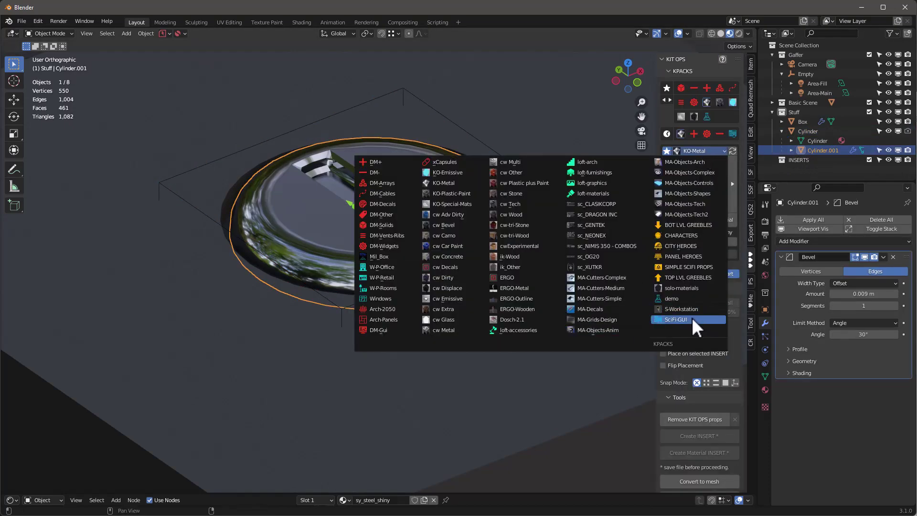
pyautogui.click(693, 318)
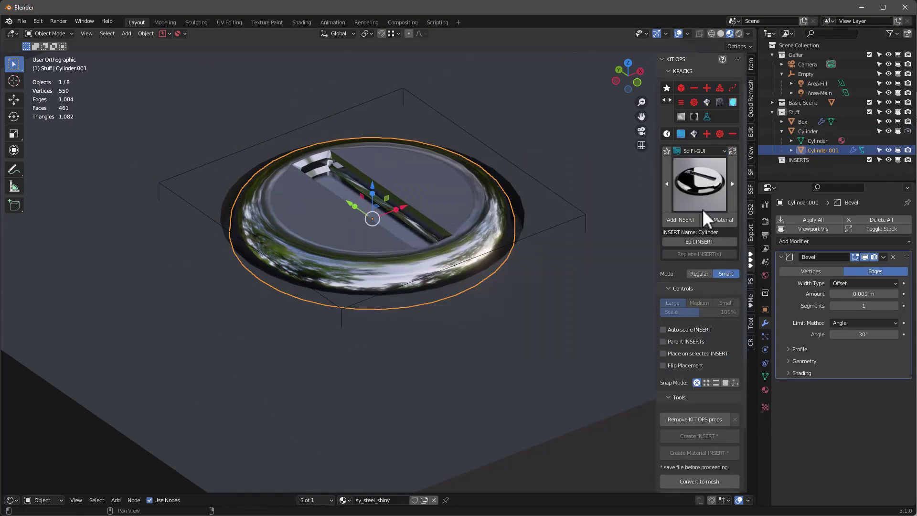
# - Try moving the cutter cylinder freely upward with its child and return it to its place on the box
pyautogui.click(557, 226)
pyautogui.moveTo(482, 261)
pyautogui.mouseDown(button='middle')
pyautogui.moveTo(460, 263)
pyautogui.moveTo(493, 258)
pyautogui.mouseUp(button='middle')
pyautogui.press('g')
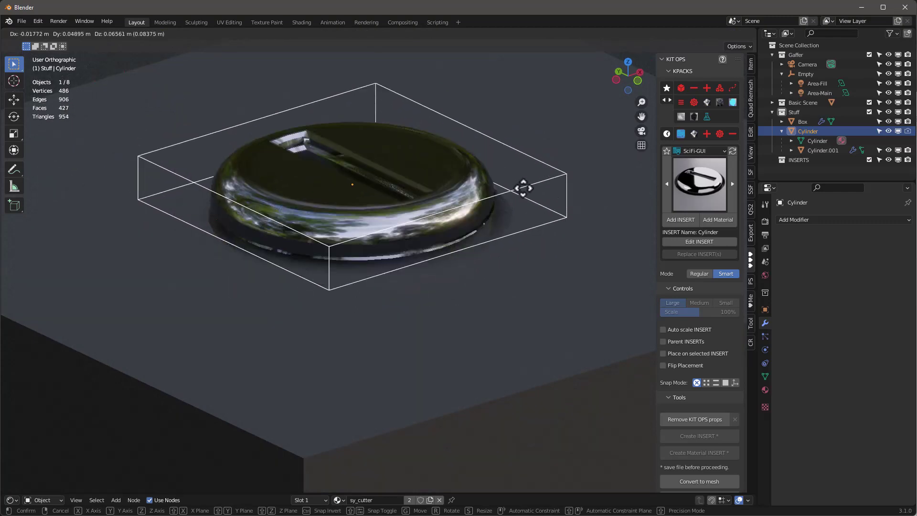
pyautogui.click(523, 206)
pyautogui.scroll(1, 581, 237)
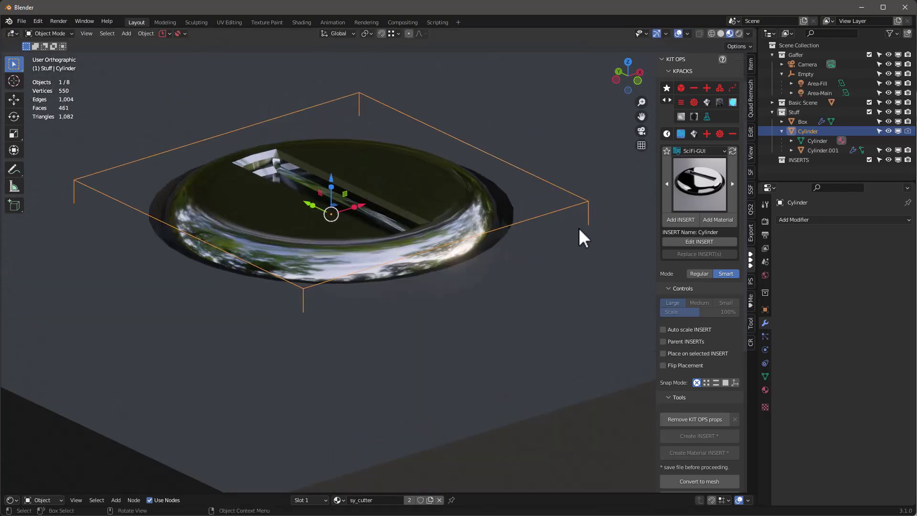
# - Apply Rotation & Scale to the cutter cylinder
pyautogui.click(750, 64)
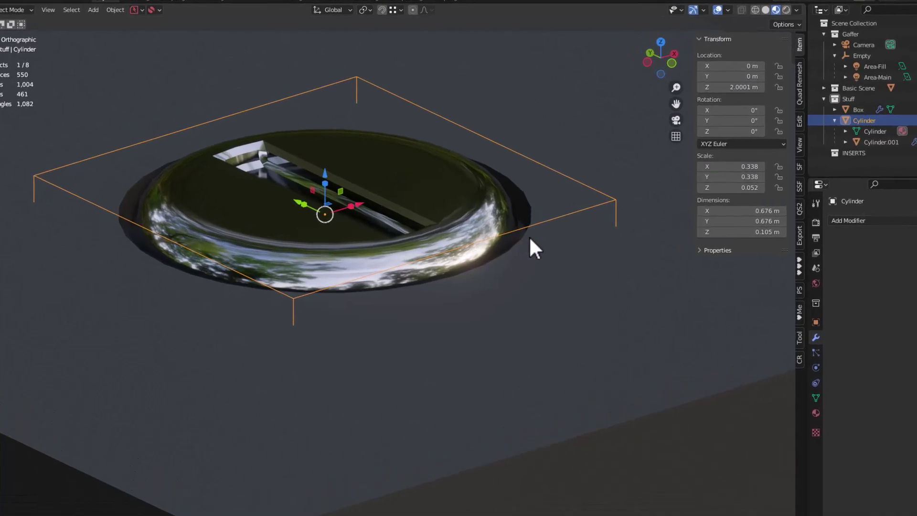
pyautogui.hotkey('ctrl', 'a')
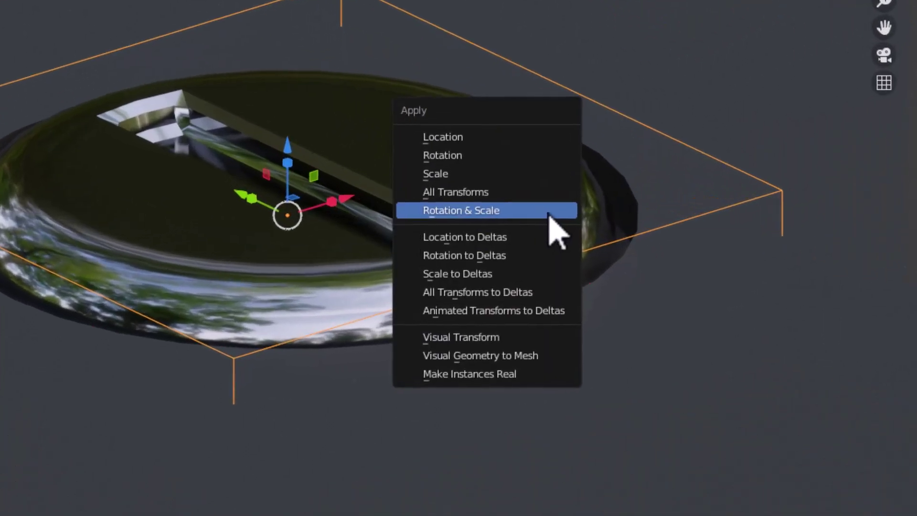
pyautogui.click(550, 213)
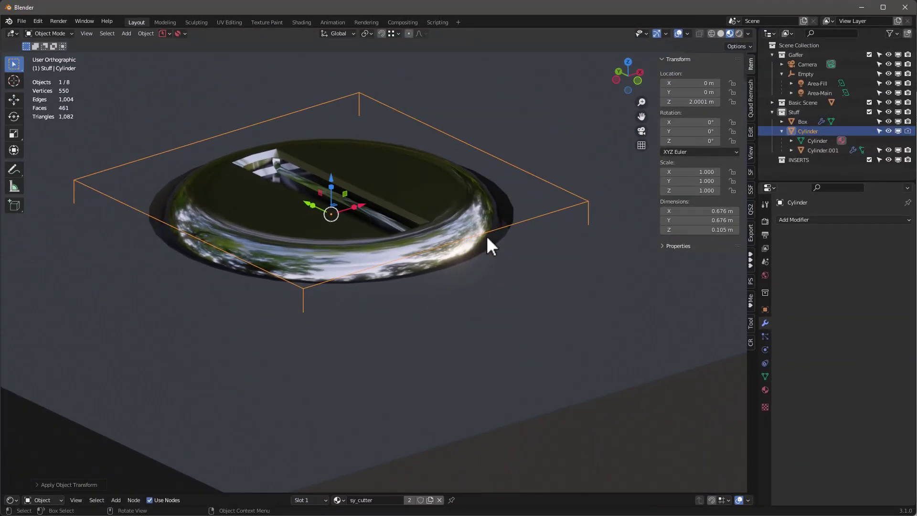
# - Check the rotation and scale values of the box, the cutter cylinder and the inner cylinder
pyautogui.press('ctrl+KP_Subtract')
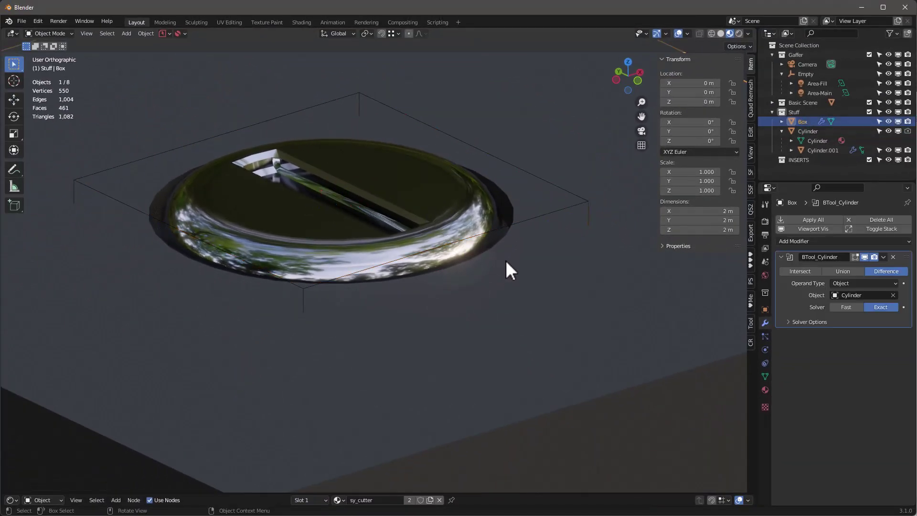
pyautogui.click(488, 230)
pyautogui.press('g')
pyautogui.click(493, 227)
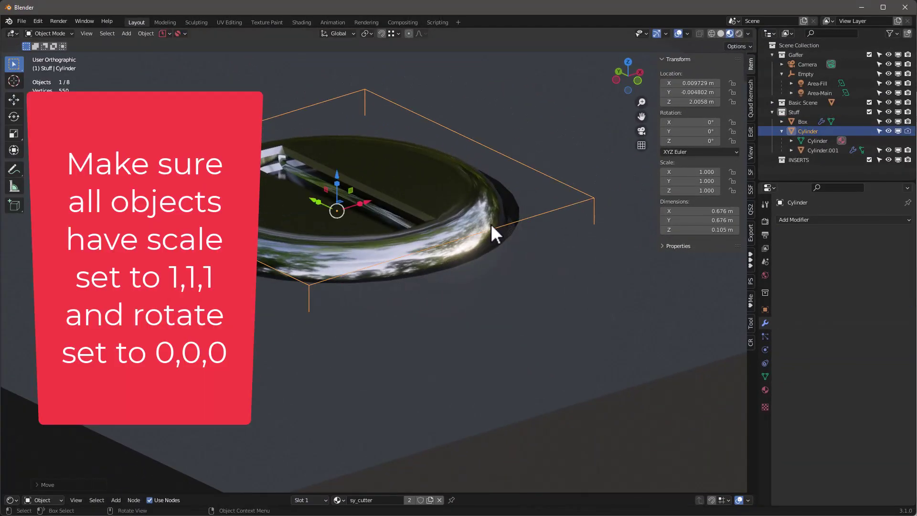
pyautogui.click(451, 197)
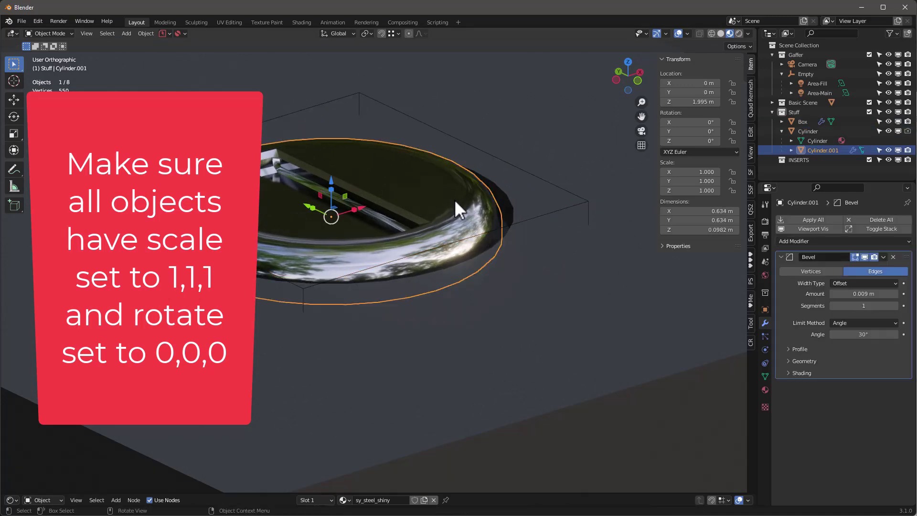
# - Create a KIT OPS INSERT from the cutter cylinder using its object origin, and show the SciFi-GUI KPACK contents
pyautogui.click(511, 225)
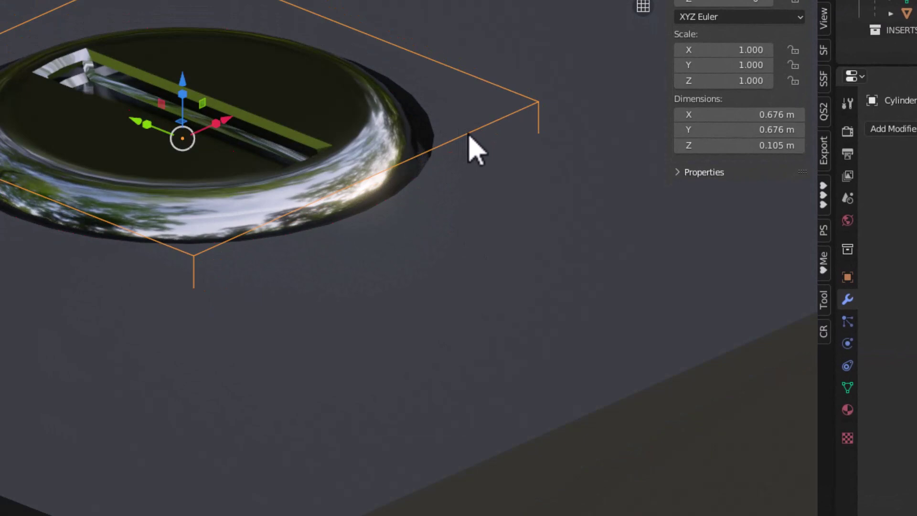
pyautogui.rightClick(524, 215)
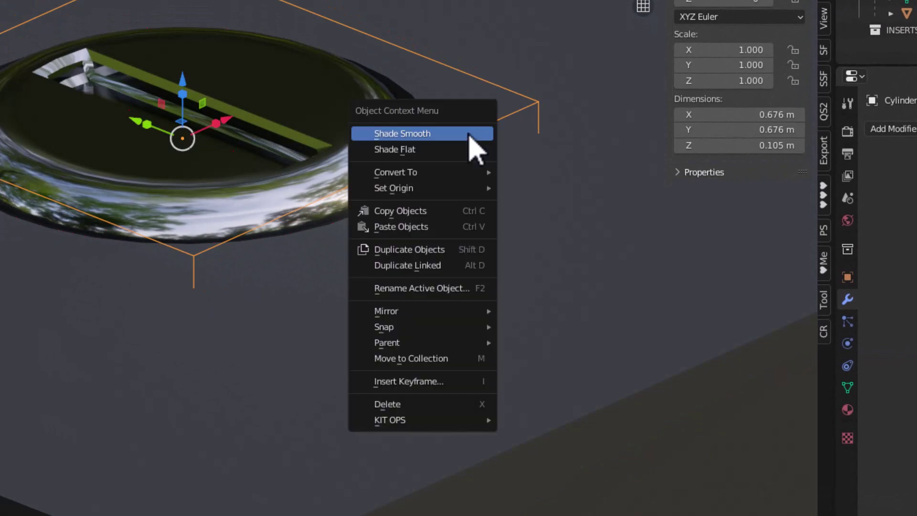
pyautogui.moveTo(420, 421)
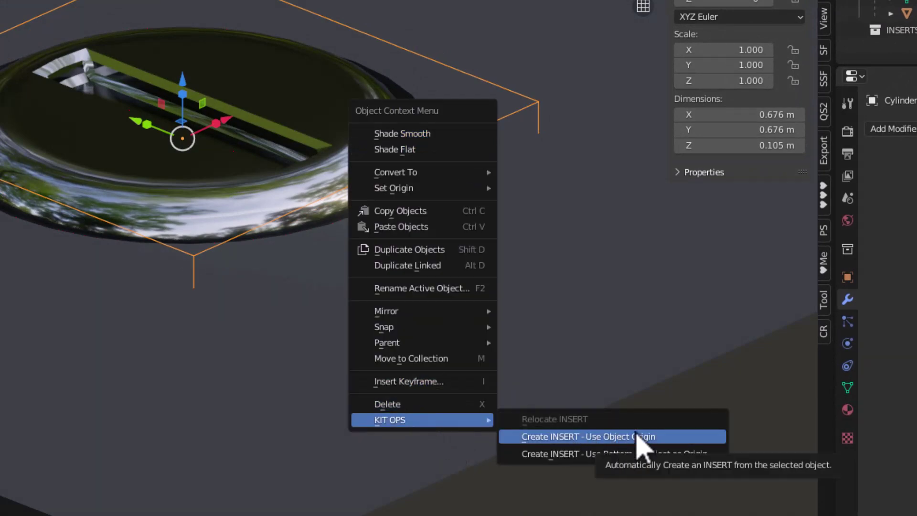
pyautogui.click(597, 438)
pyautogui.click(823, 196)
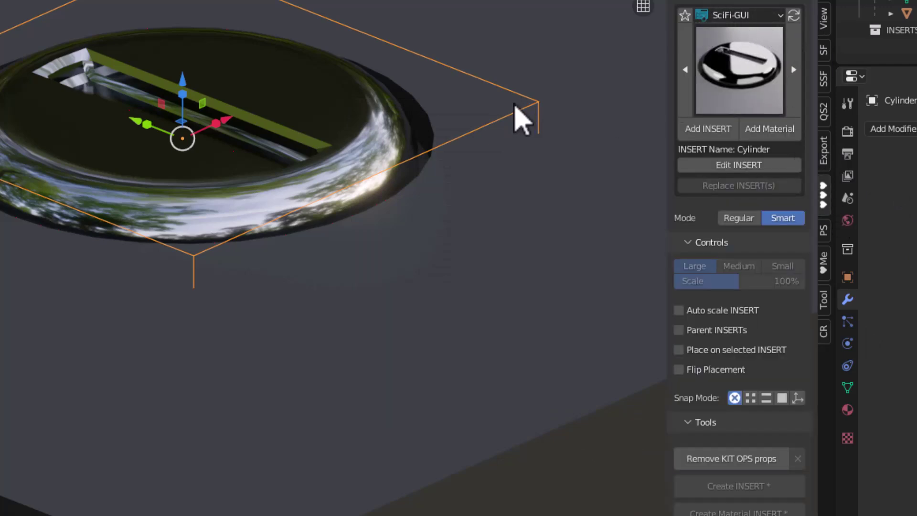
# - Create the cutter cylinder's INSERT again with the object origin, overwriting the existing one
pyautogui.rightClick(521, 129)
pyautogui.moveTo(516, 404)
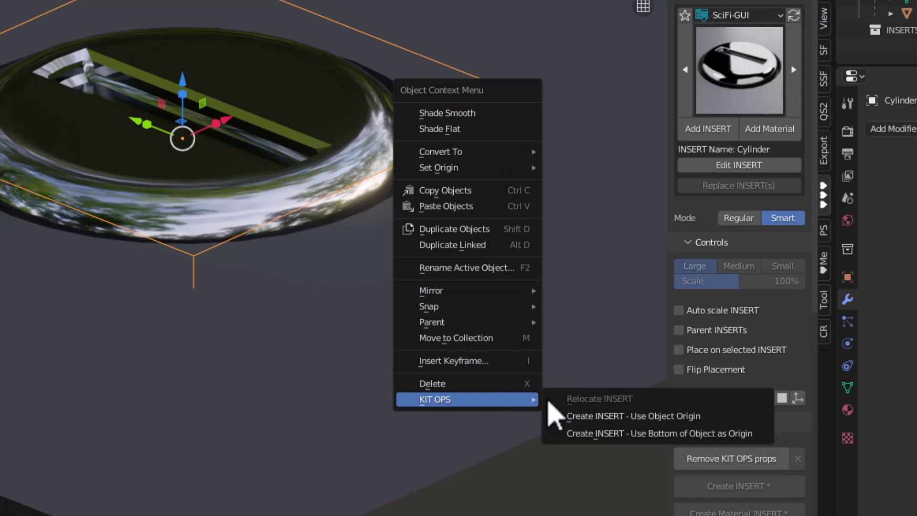
pyautogui.click(630, 418)
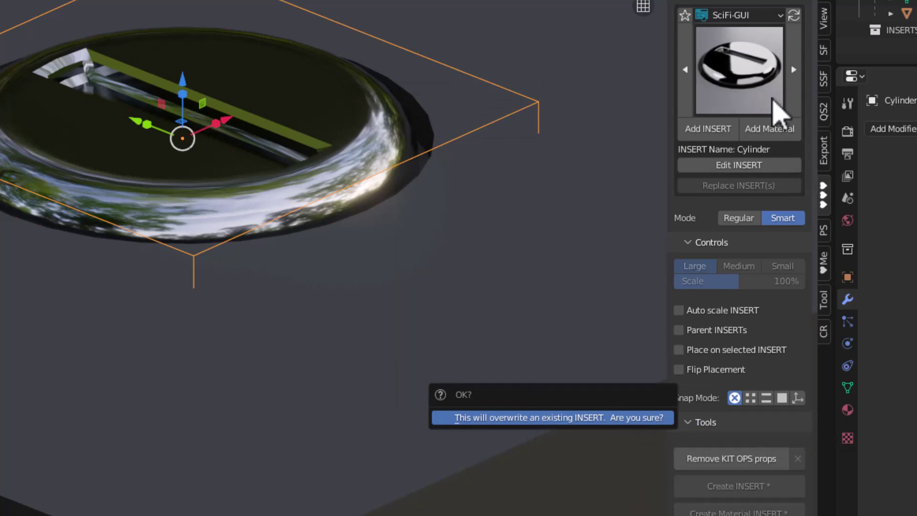
pyautogui.press('Return')
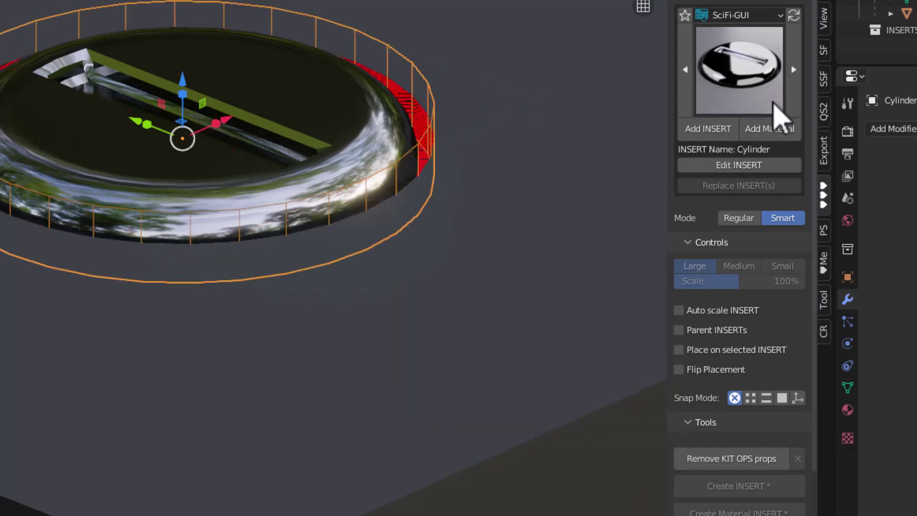
# - Delete the cutter cylinder together with its nested inner cylinder from the scene
pyautogui.moveTo(308, 250); pyautogui.dragTo(309, 221, button='middle')
pyautogui.press('q')
pyautogui.click(230, 127)
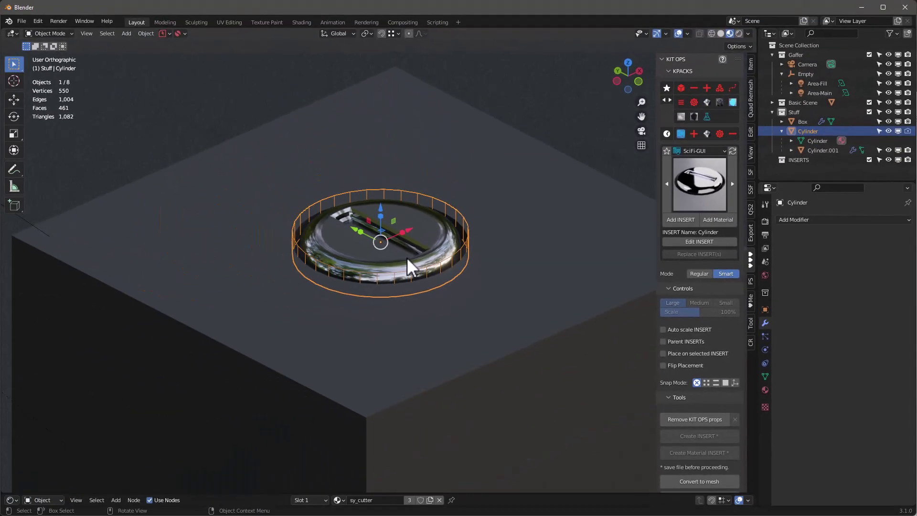
pyautogui.scroll(1, 407, 257)
pyautogui.press('c')
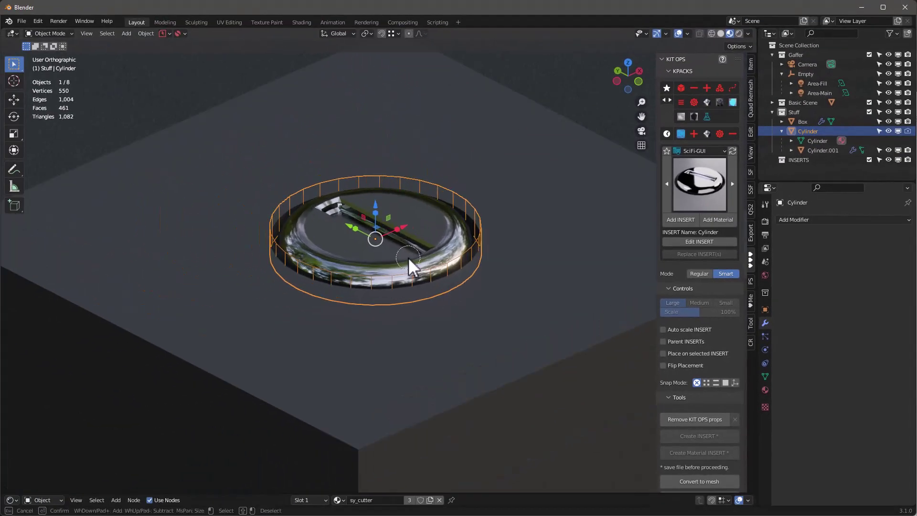
pyautogui.press('Escape')
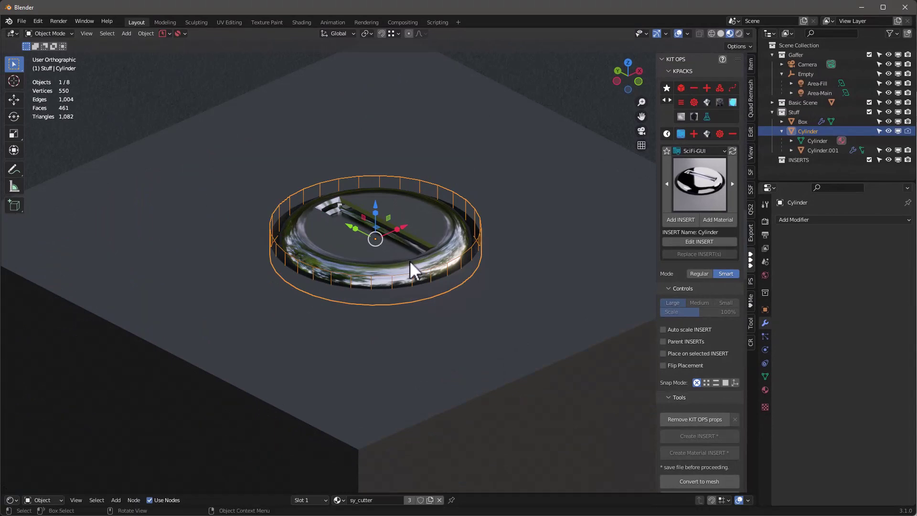
pyautogui.press('Delete')
pyautogui.click(424, 242)
pyautogui.press('x')
pyautogui.click(422, 244)
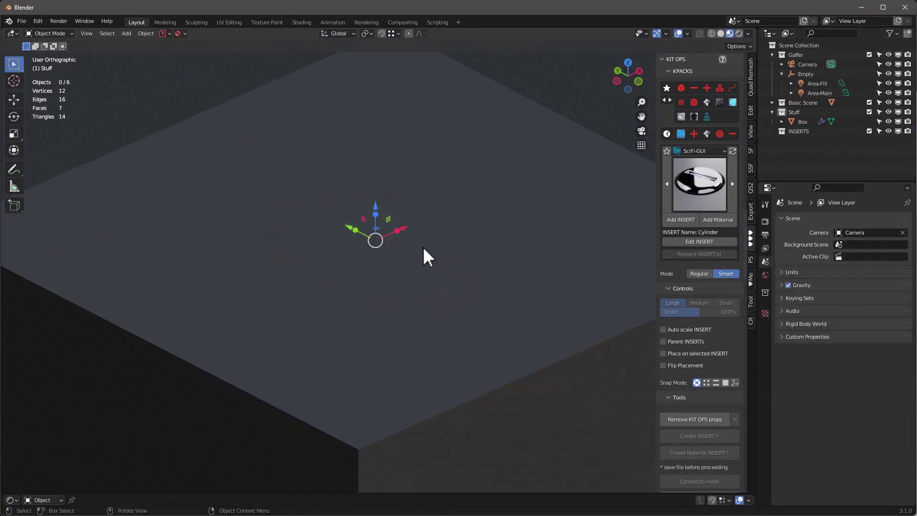
# - Switch the view to perspective and select only the box
pyautogui.scroll(4, 465, 233)
pyautogui.click(502, 245)
pyautogui.keyDown('shift'); pyautogui.moveTo(503, 246); pyautogui.dragTo(461, 200, button='middle'); pyautogui.keyUp('shift')
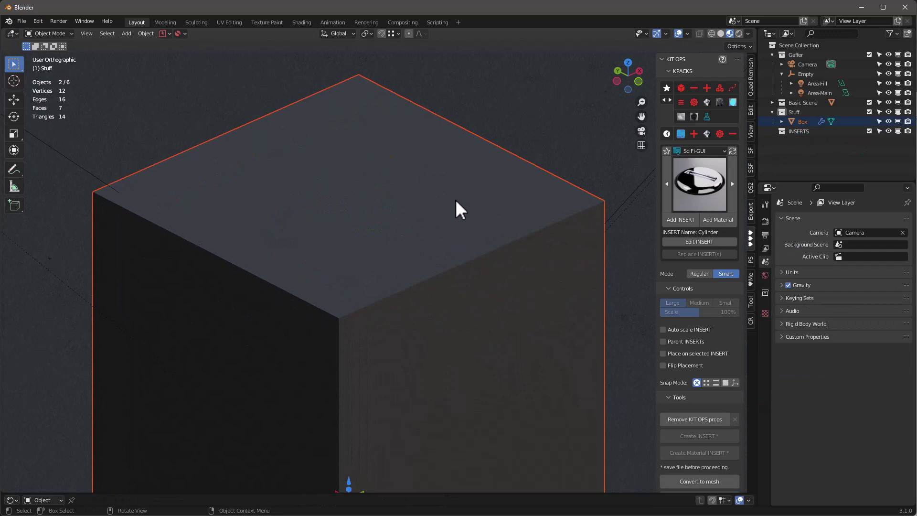
pyautogui.press('KP_5')
pyautogui.scroll(-5, 457, 199)
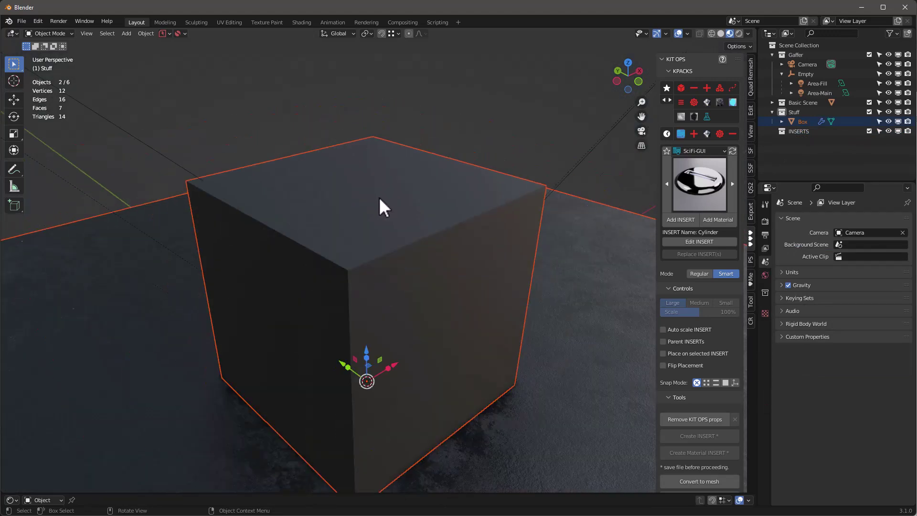
pyautogui.click(416, 183)
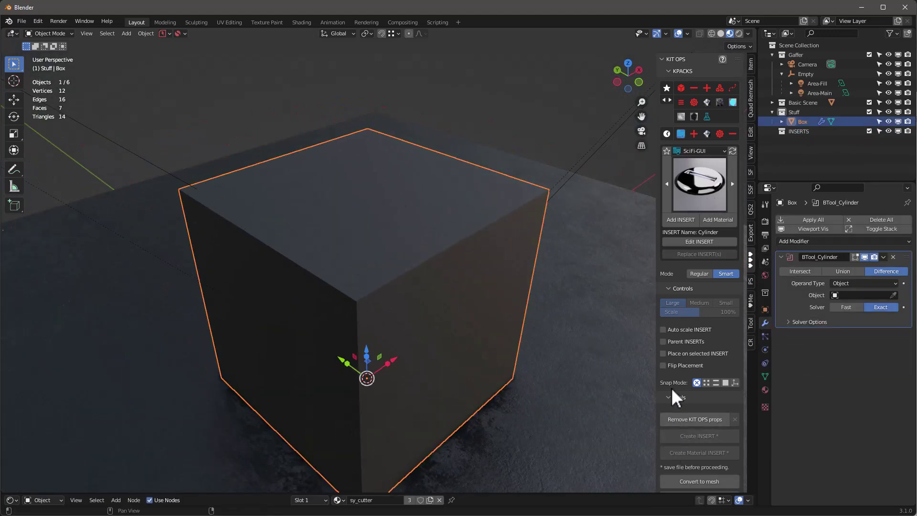
# - Add the Cylinder INSERT to the box's top face near the front corner, scaled down and rotated
pyautogui.click(684, 219)
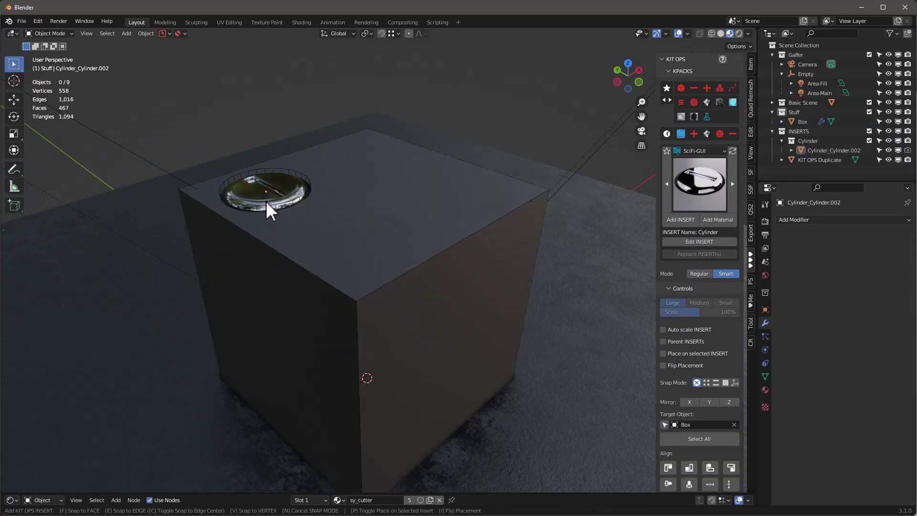
pyautogui.scroll(-3, 266, 201)
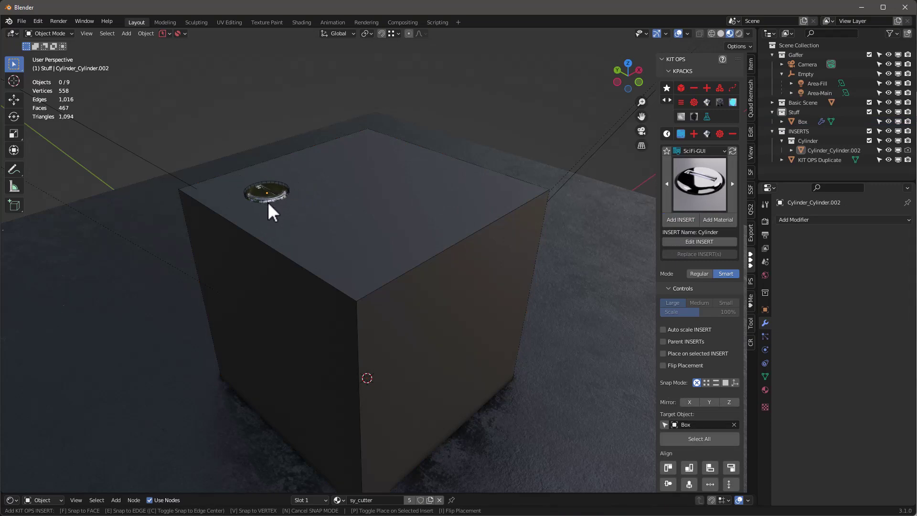
pyautogui.scroll(-2, 356, 269)
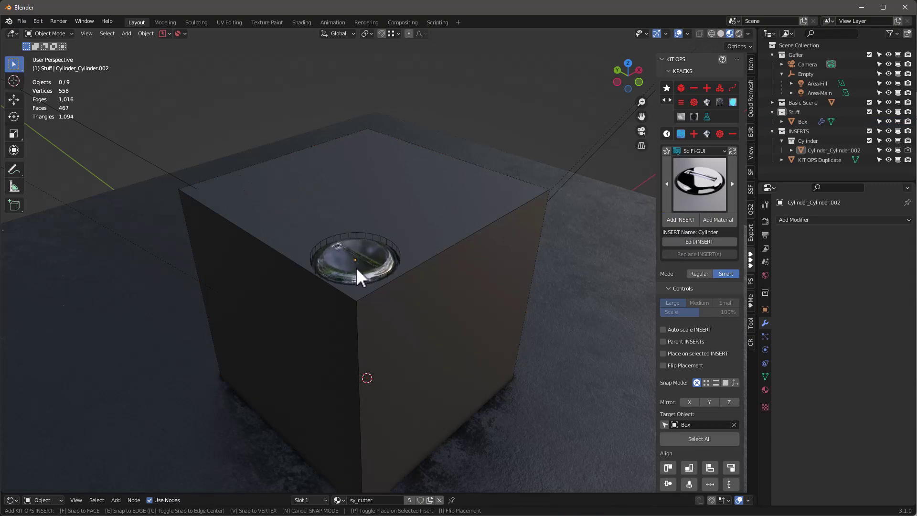
pyautogui.keyDown('alt'); pyautogui.scroll(3, 357, 233); pyautogui.keyUp('alt')
pyautogui.scroll(1, 359, 235)
pyautogui.keyDown('alt'); pyautogui.scroll(4, 361, 233); pyautogui.keyUp('alt')
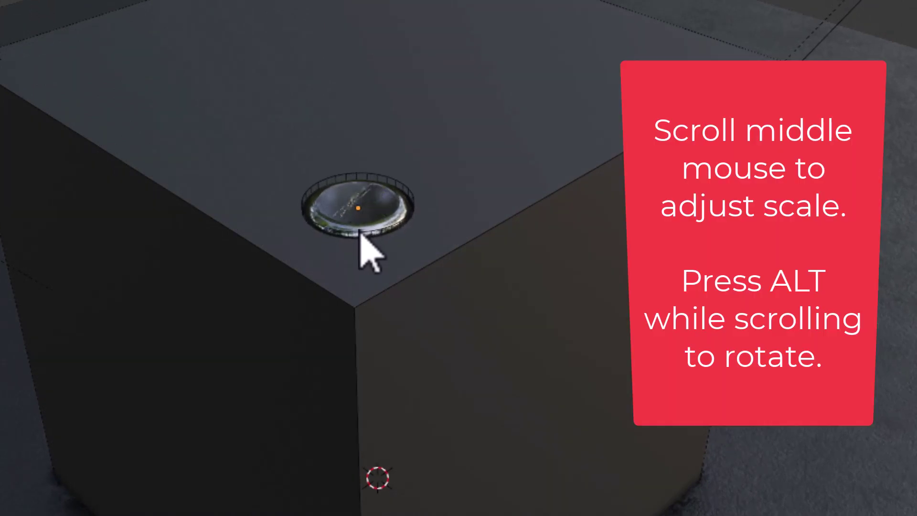
pyautogui.click(361, 230)
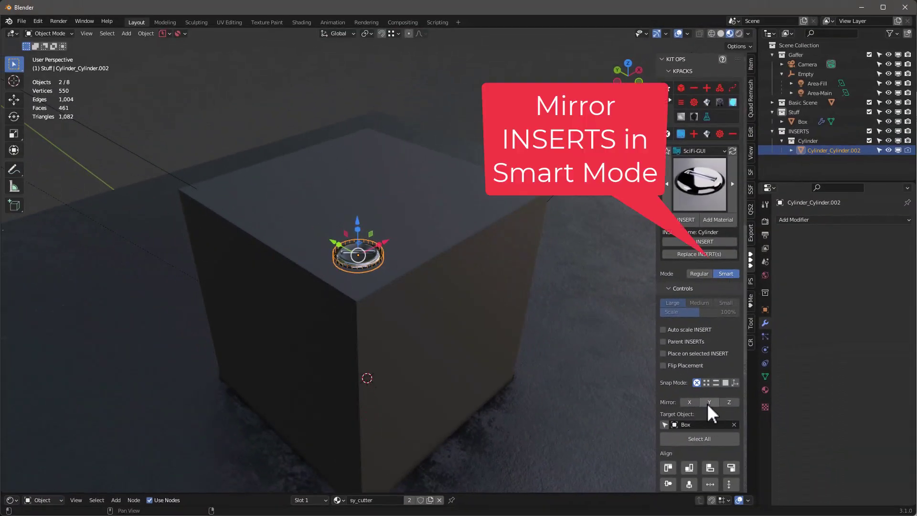
# - Mirror the placed INSERT across the box in X and Y
pyautogui.click(688, 402)
pyautogui.click(709, 401)
pyautogui.moveTo(460, 234); pyautogui.dragTo(405, 176, button='middle')
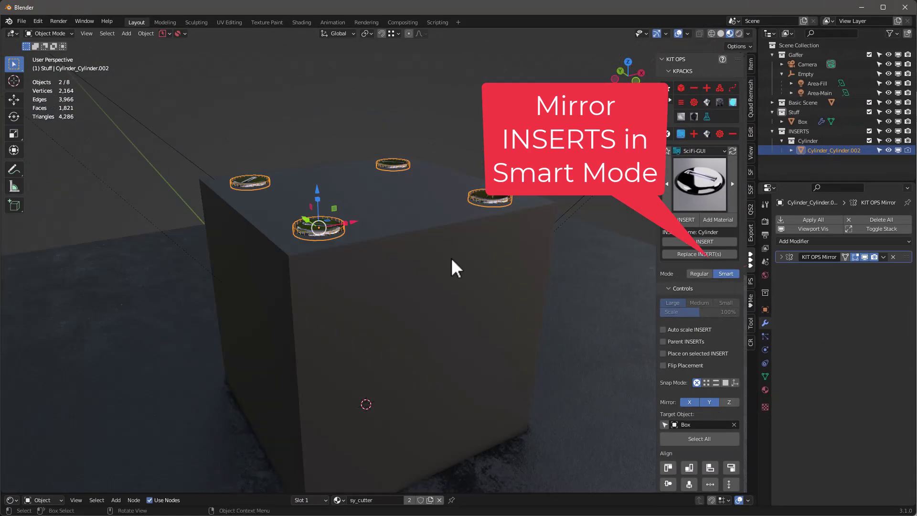
# - Place six Cylinder INSERTs in succession at scattered spots on the box's side face
pyautogui.click(459, 271)
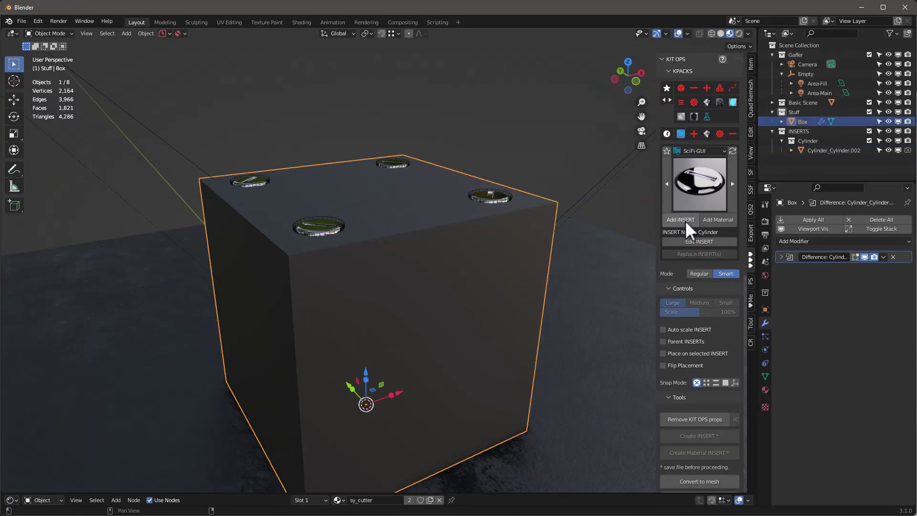
pyautogui.click(686, 219)
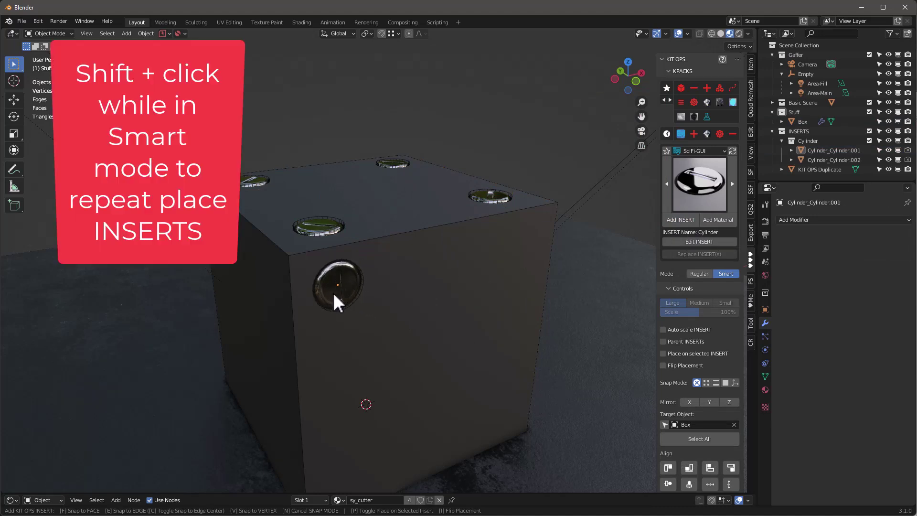
pyautogui.keyDown('shift'); pyautogui.click(334, 293); pyautogui.keyUp('shift')
pyautogui.keyDown('shift'); pyautogui.click(445, 282); pyautogui.keyUp('shift')
pyautogui.keyDown('shift'); pyautogui.click(521, 241); pyautogui.keyUp('shift')
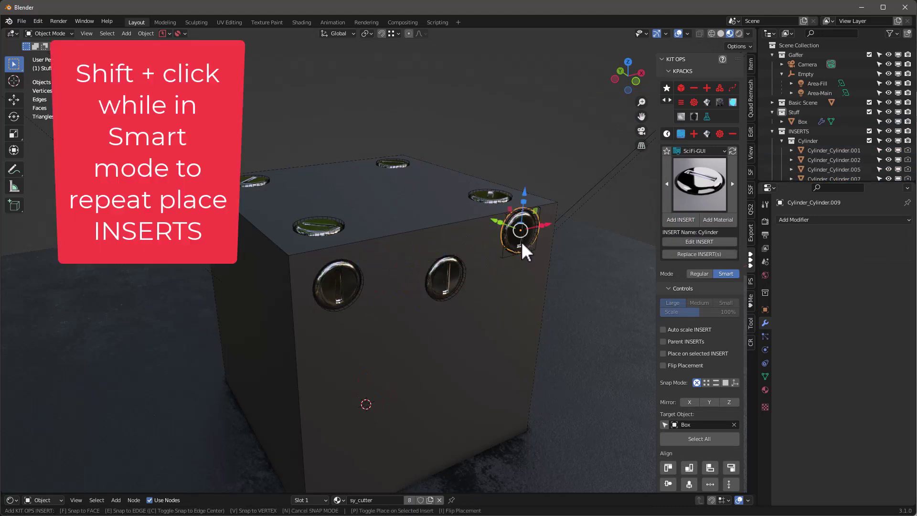
pyautogui.keyDown('shift'); pyautogui.click(503, 368); pyautogui.keyUp('shift')
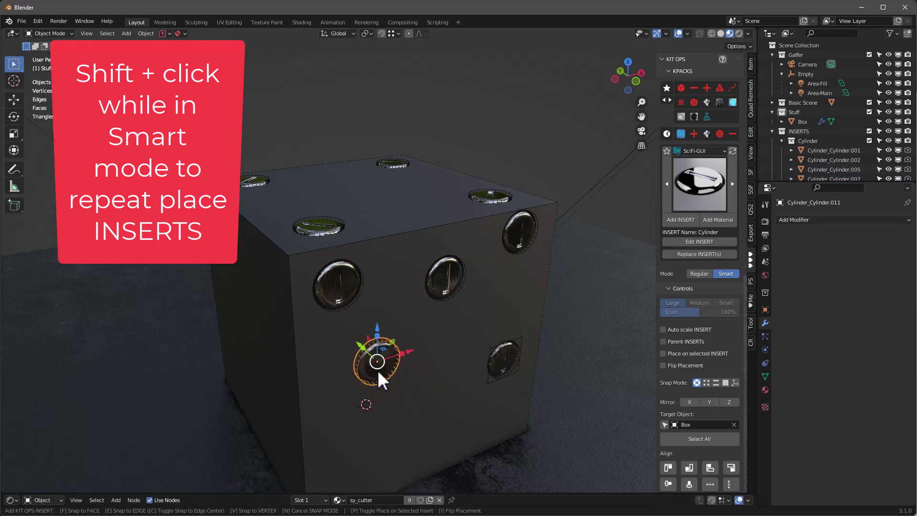
pyautogui.keyDown('shift'); pyautogui.click(379, 369); pyautogui.keyUp('shift')
pyautogui.click(364, 448)
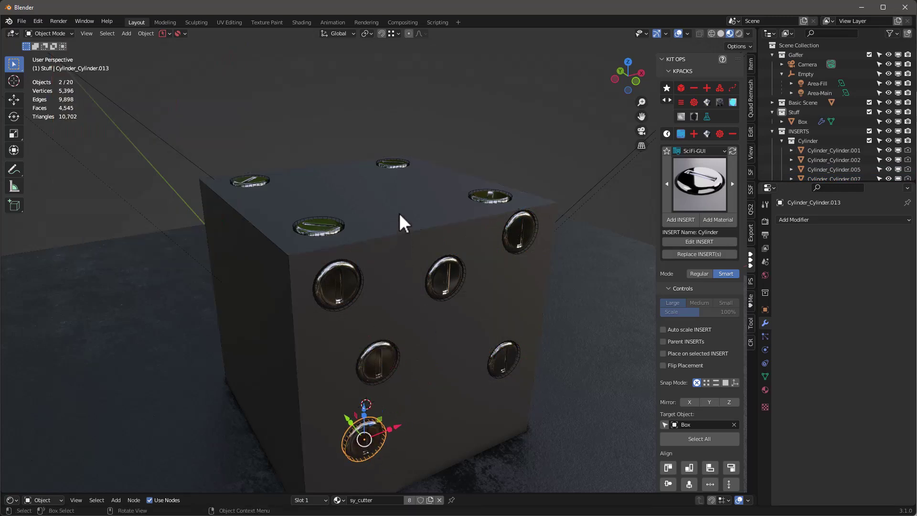
# - Examine the screw-head INSERTs on the box's top and side faces from several angles and distances
pyautogui.click(399, 213)
pyautogui.scroll(-5, 385, 211)
pyautogui.moveTo(386, 210); pyautogui.dragTo(333, 268, button='middle')
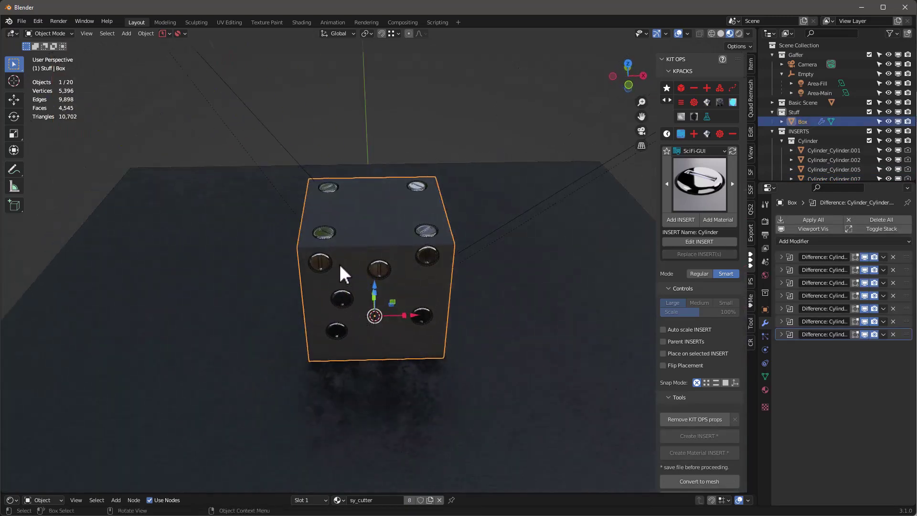
pyautogui.scroll(3, 410, 276)
pyautogui.moveTo(395, 262); pyautogui.dragTo(687, 191, button='middle')
pyautogui.scroll(4, 718, 193)
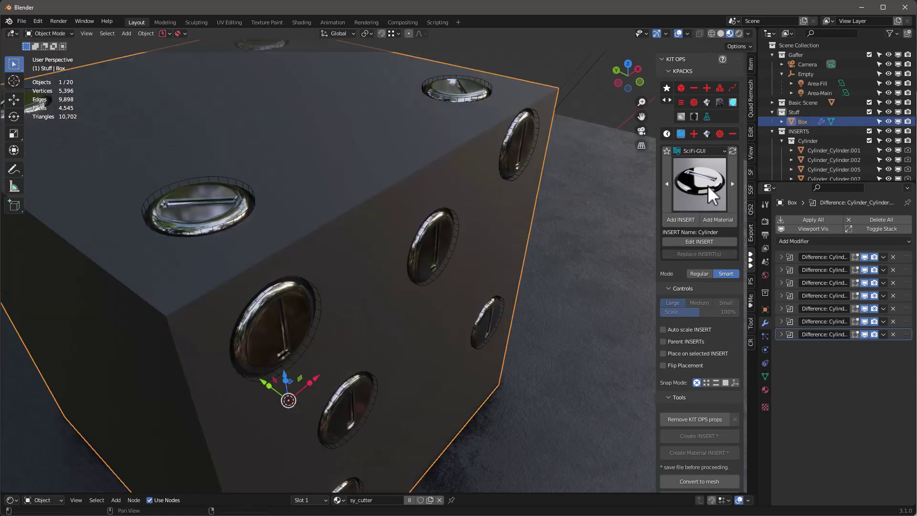
pyautogui.scroll(-5, 363, 277)
pyautogui.moveTo(409, 281); pyautogui.dragTo(406, 249, button='middle')
pyautogui.click(375, 265)
pyautogui.scroll(2, 406, 249)
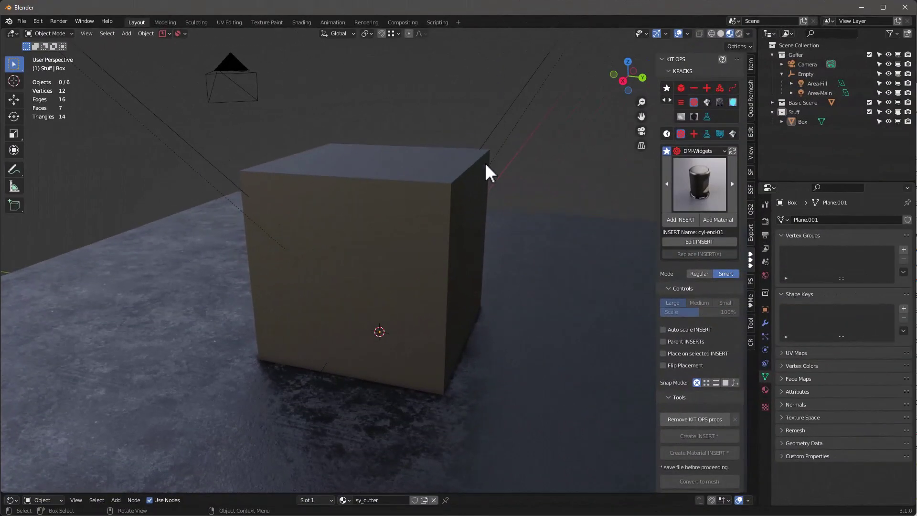
# - Select the plain box and add the cyl-end-01 INSERT from DM-Widgets to its top face, scaled down
pyautogui.moveTo(485, 162); pyautogui.dragTo(479, 178, button='middle')
pyautogui.moveTo(429, 255); pyautogui.dragTo(447, 169, button='middle')
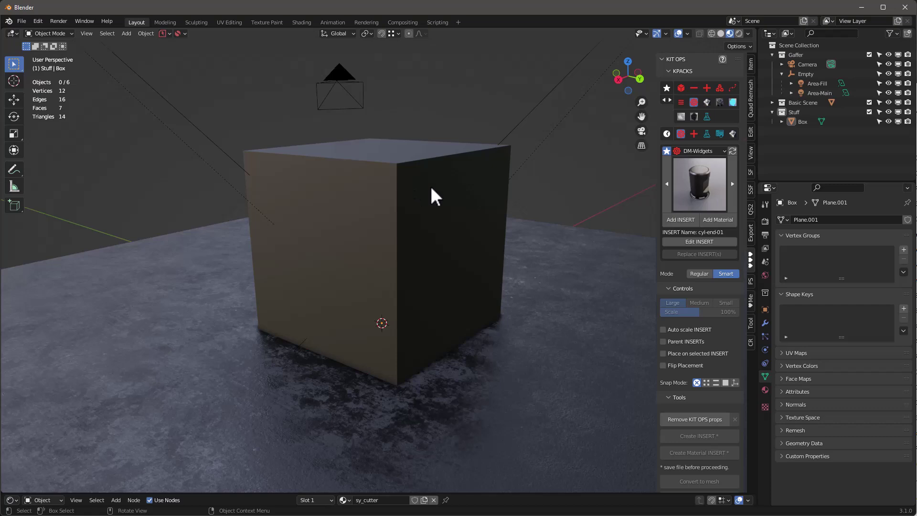
pyautogui.scroll(-3, 431, 186)
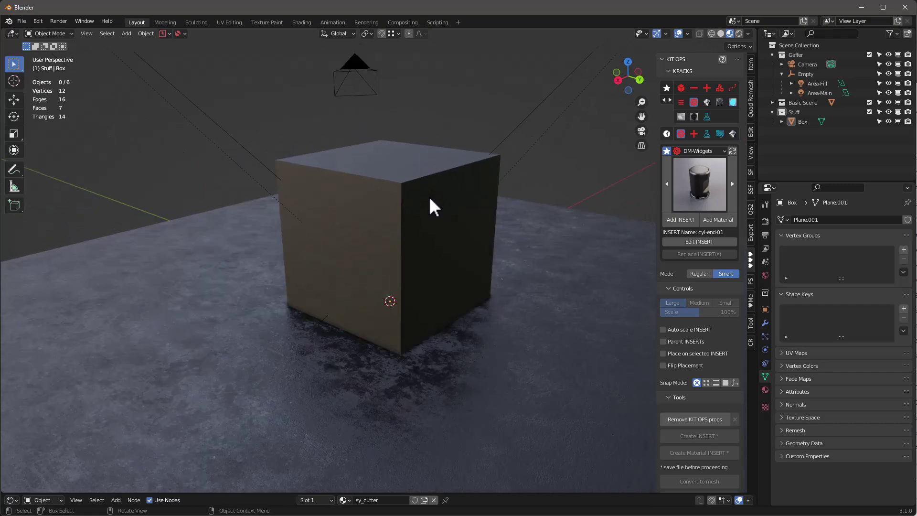
pyautogui.click(429, 194)
pyautogui.moveTo(418, 205)
pyautogui.mouseDown(button='middle')
pyautogui.moveTo(338, 216)
pyautogui.moveTo(466, 193)
pyautogui.moveTo(503, 199)
pyautogui.moveTo(464, 193)
pyautogui.moveTo(420, 222)
pyautogui.moveTo(429, 202)
pyautogui.mouseUp(button='middle')
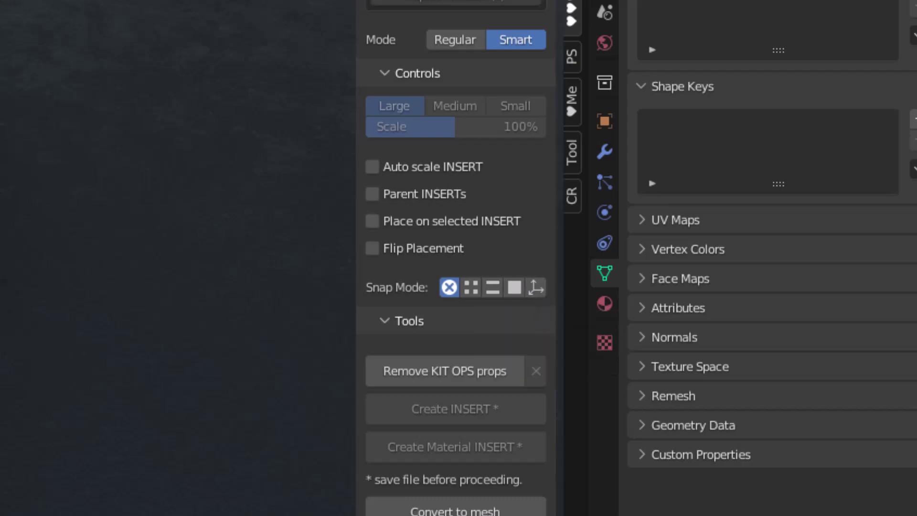
pyautogui.scroll(2, 14, 72)
pyautogui.scroll(2, 15, 72)
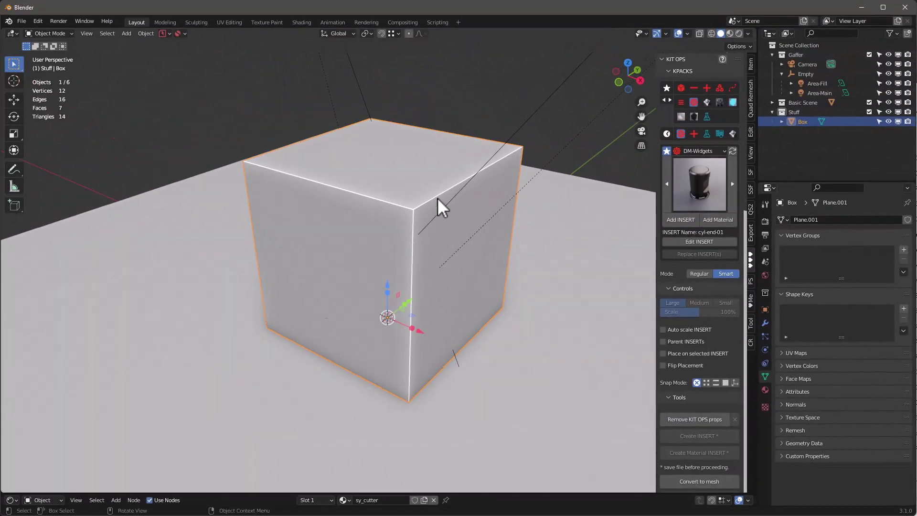
pyautogui.click(686, 219)
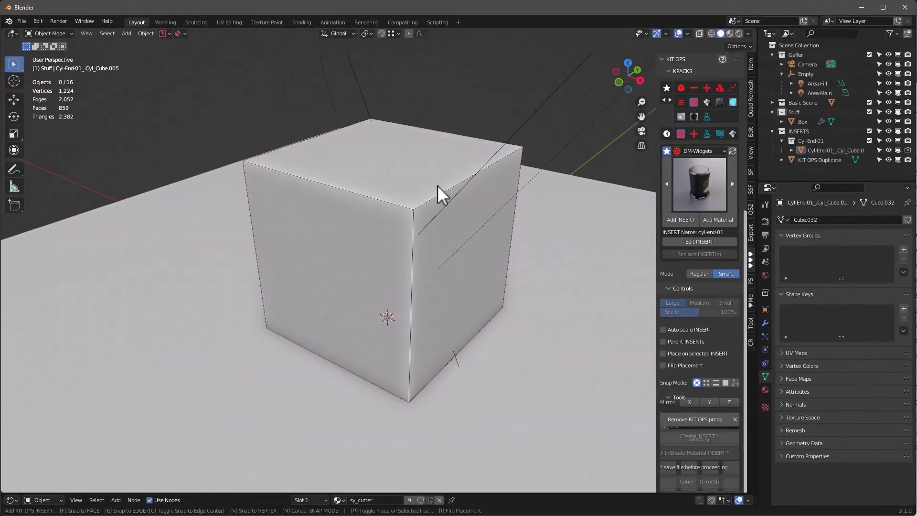
pyautogui.scroll(-8, 354, 166)
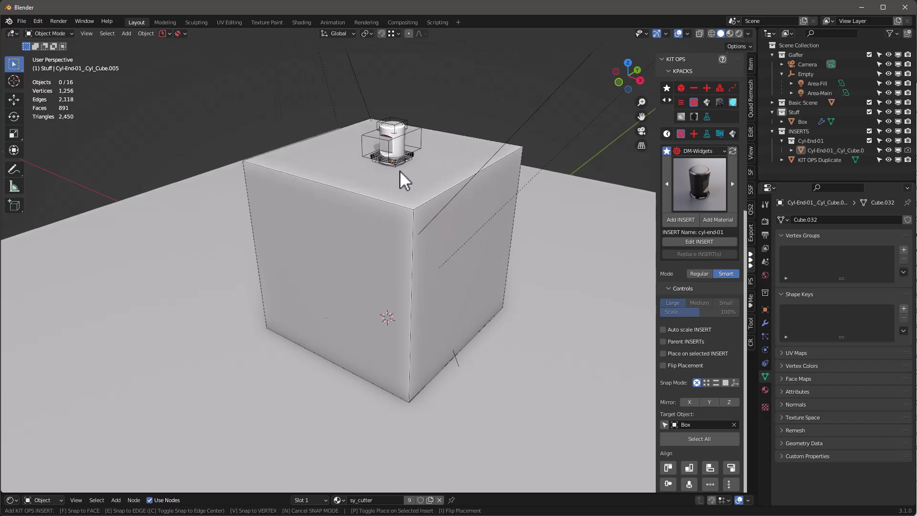
pyautogui.click(411, 168)
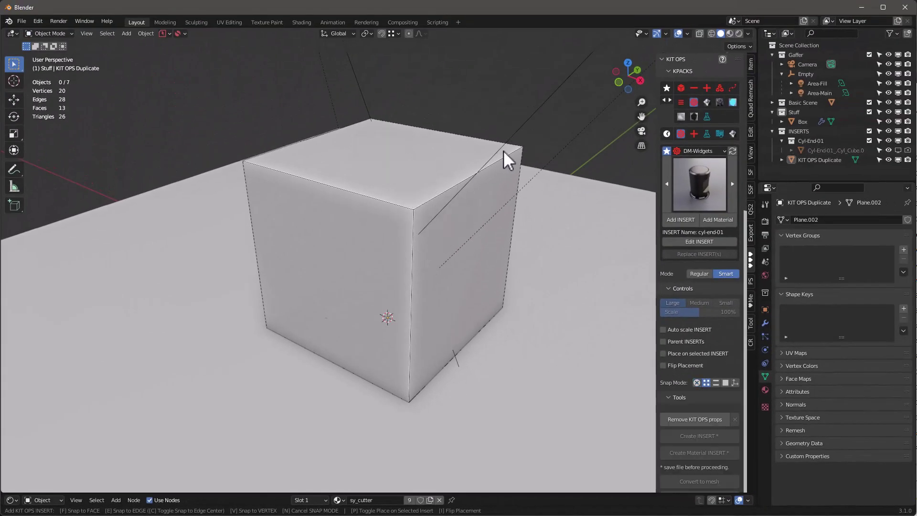
# - Try snapping the cyl-end-01 INSERT to the box's vertices, nearest edges, edge centers and faces, leaving it unplaced
pyautogui.click(515, 162)
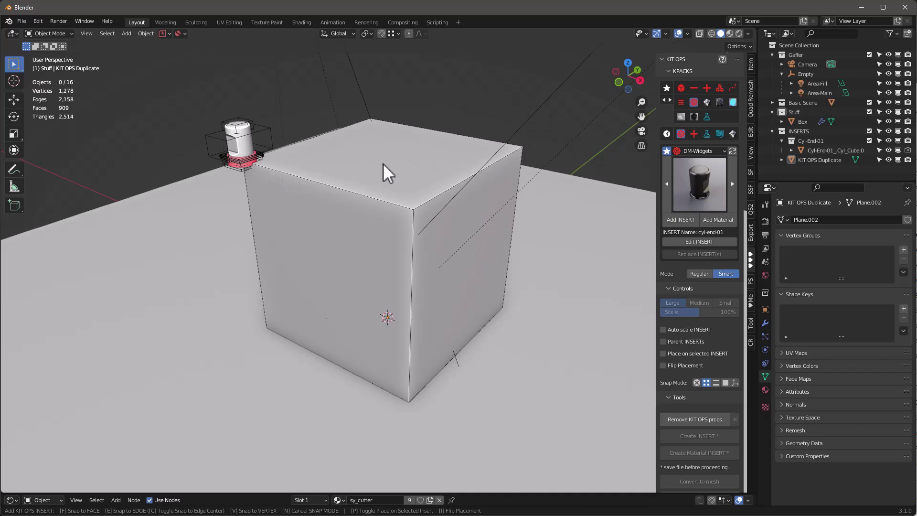
pyautogui.press('e')
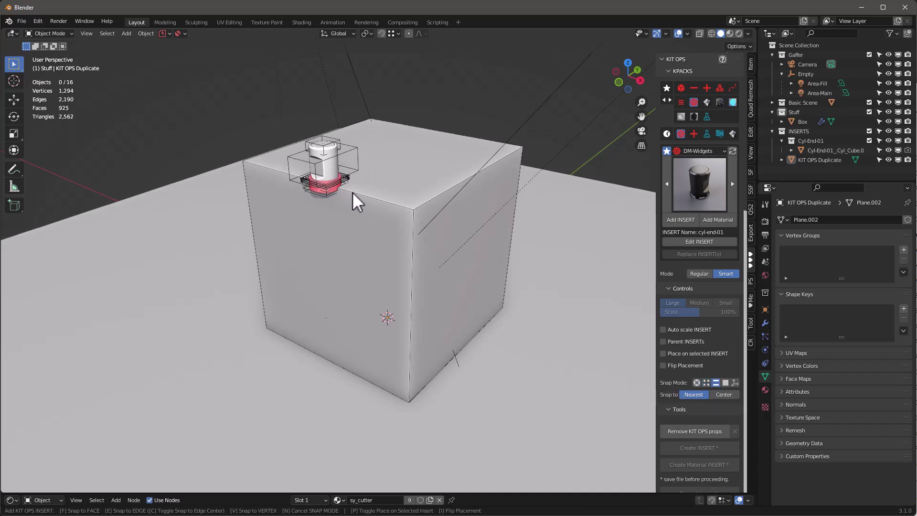
pyautogui.press('c')
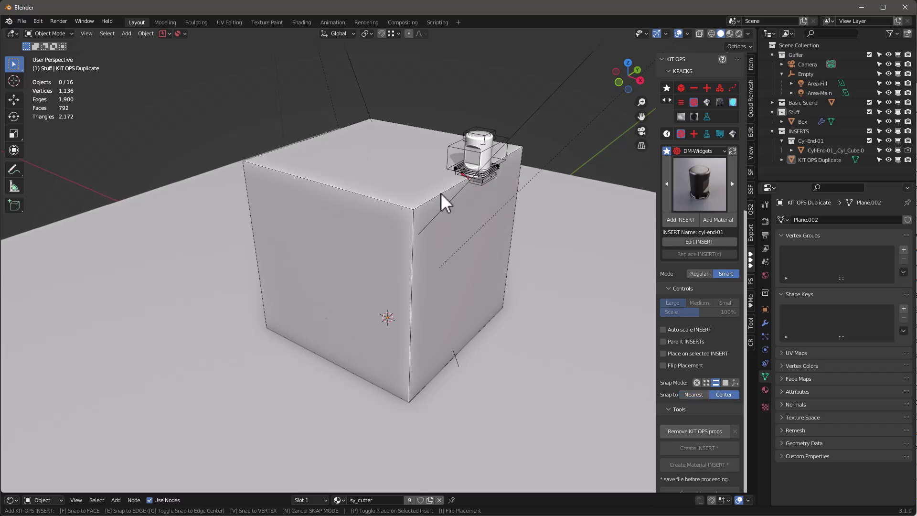
pyautogui.press('f')
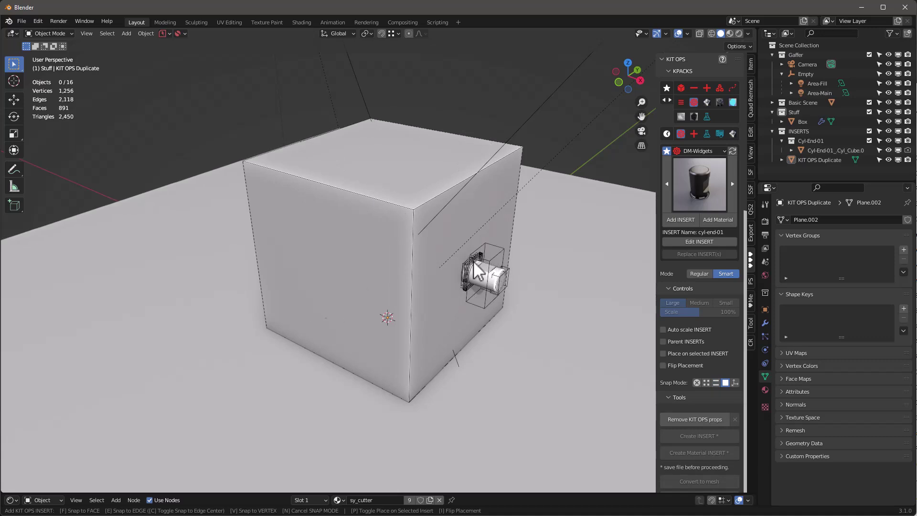
pyautogui.press('Escape')
# - Set the snap mode to hardpoints and add the cyl-end-01 INSERT to the box's top face
pyautogui.click(735, 382)
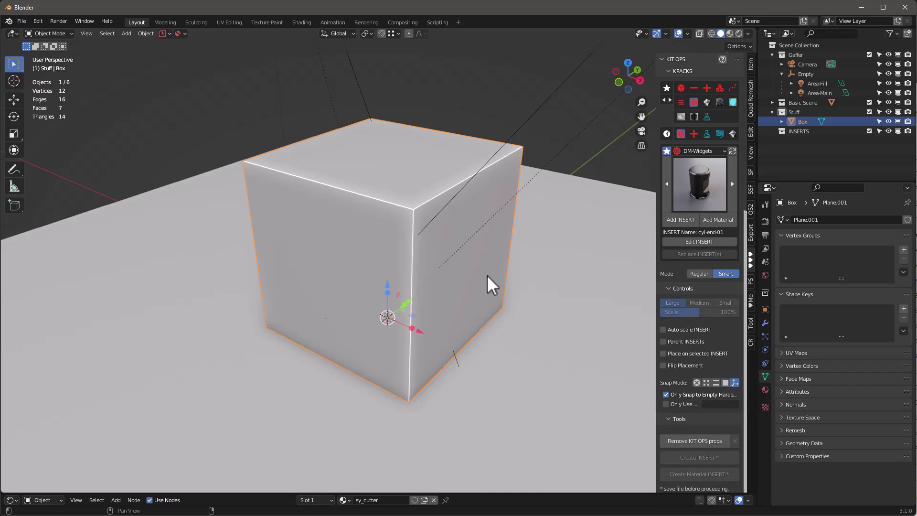
pyautogui.moveTo(417, 239); pyautogui.dragTo(480, 243, button='middle')
pyautogui.click(681, 220)
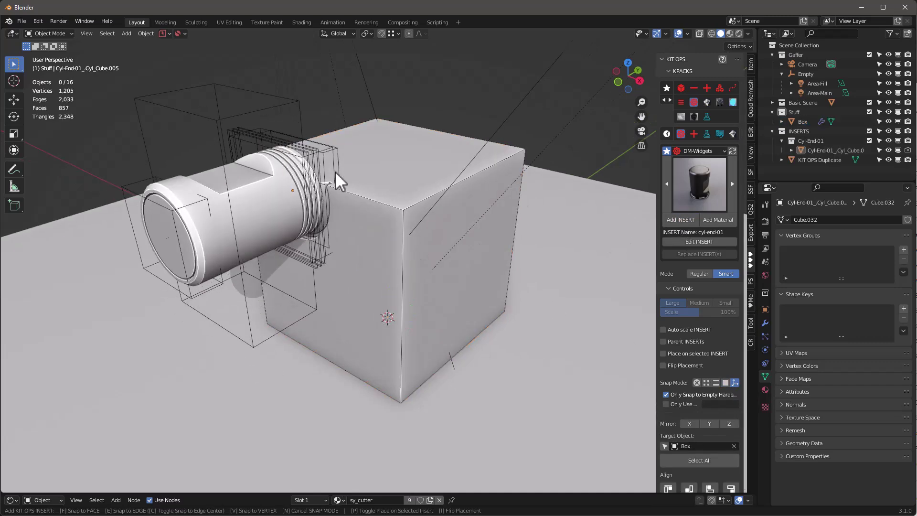
pyautogui.scroll(-4, 387, 167)
pyautogui.scroll(1, 389, 166)
pyautogui.moveTo(387, 165); pyautogui.dragTo(386, 185, button='middle')
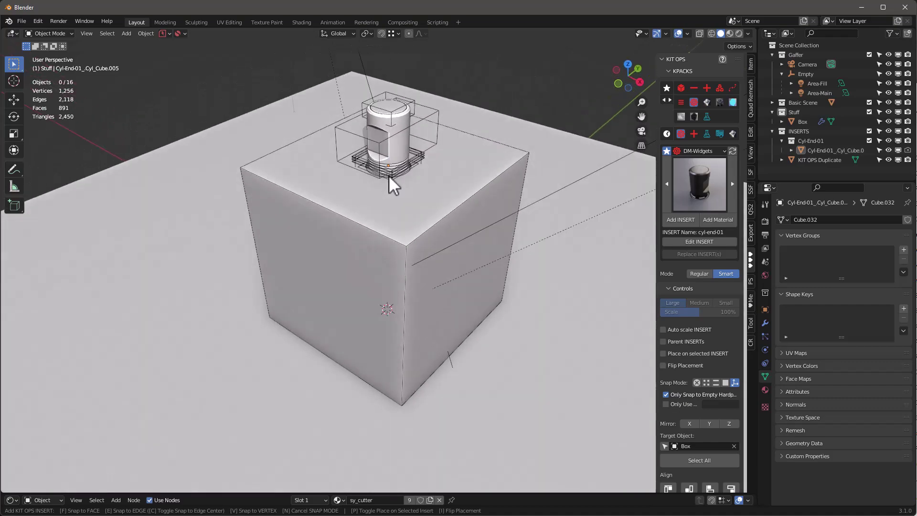
pyautogui.click(409, 185)
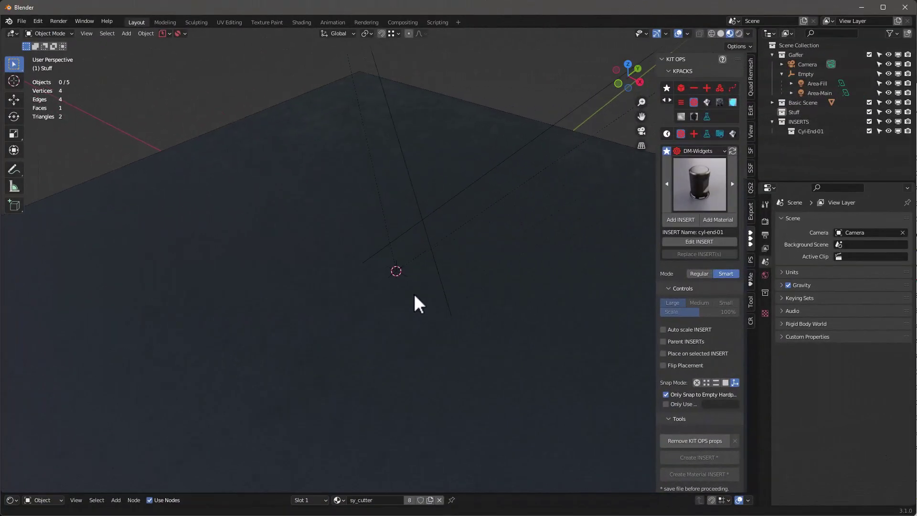
# - Switch to the demo KPACK of screens and keyboards and choose its connector_02 INSERT
pyautogui.moveTo(457, 243); pyautogui.dragTo(633, 225, button='middle')
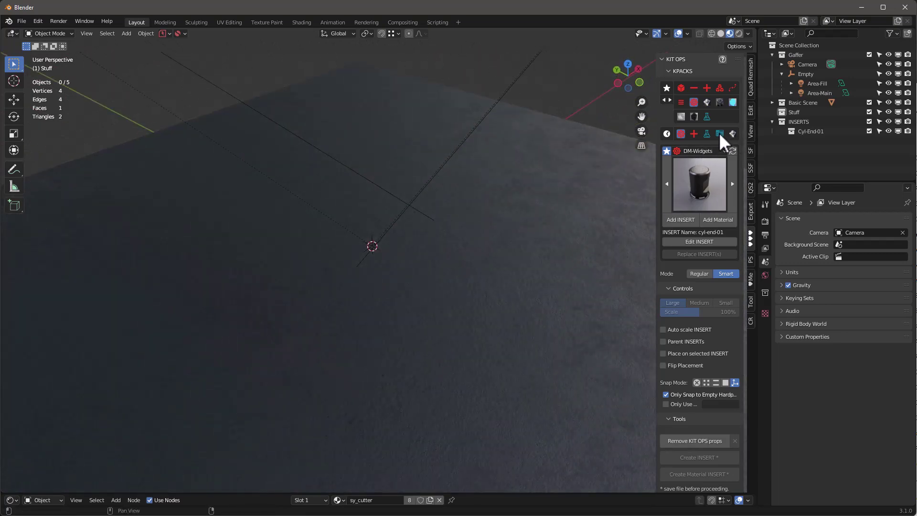
pyautogui.click(707, 134)
pyautogui.click(698, 187)
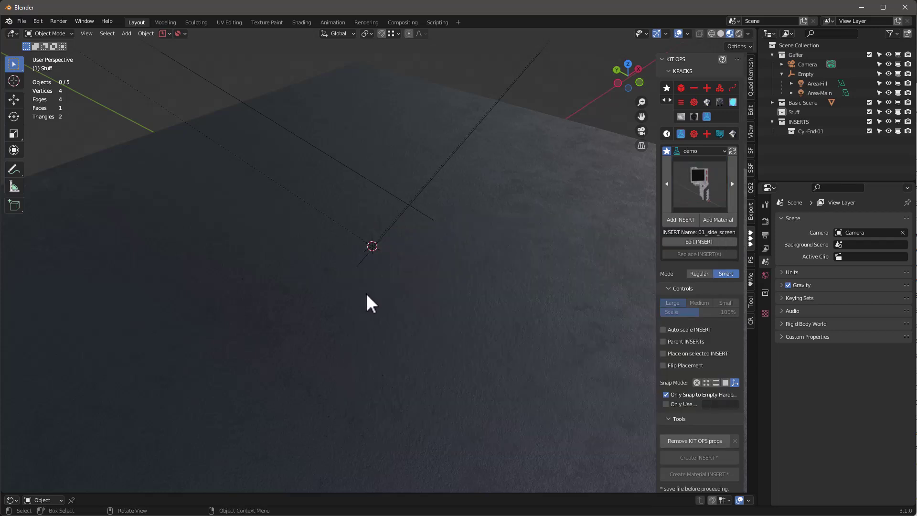
pyautogui.click(488, 263)
pyautogui.hotkey('alt', 'a')
pyautogui.click(693, 183)
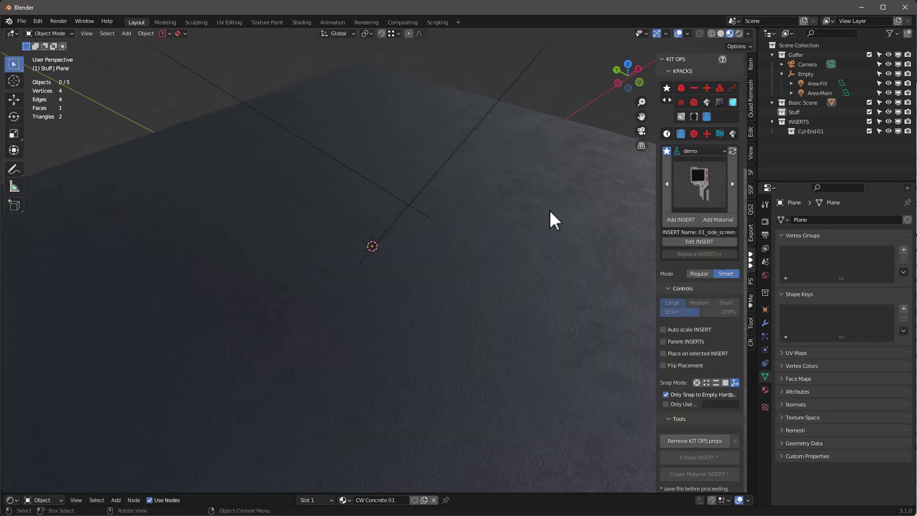
pyautogui.click(690, 172)
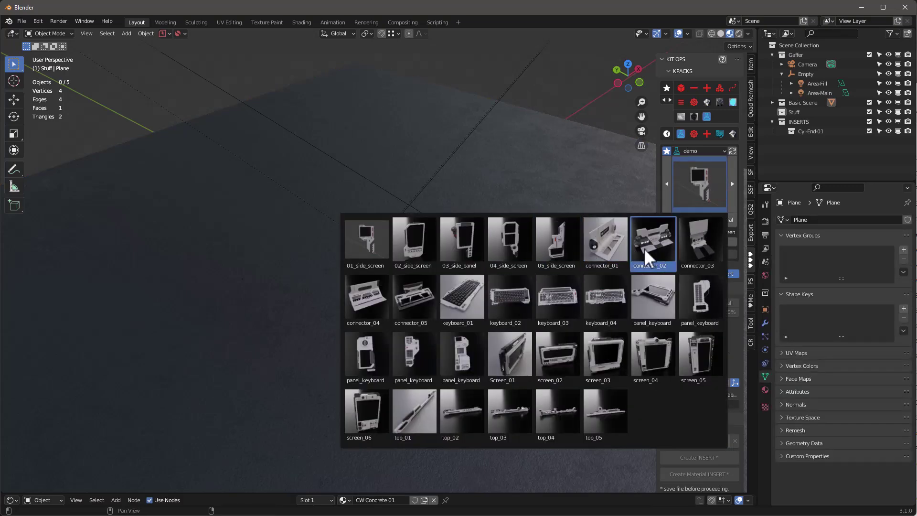
pyautogui.click(698, 184)
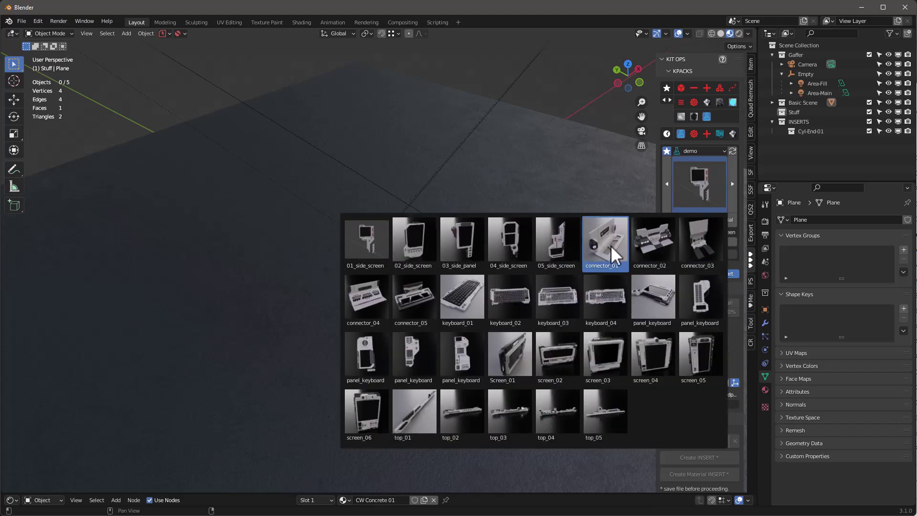
pyautogui.click(663, 243)
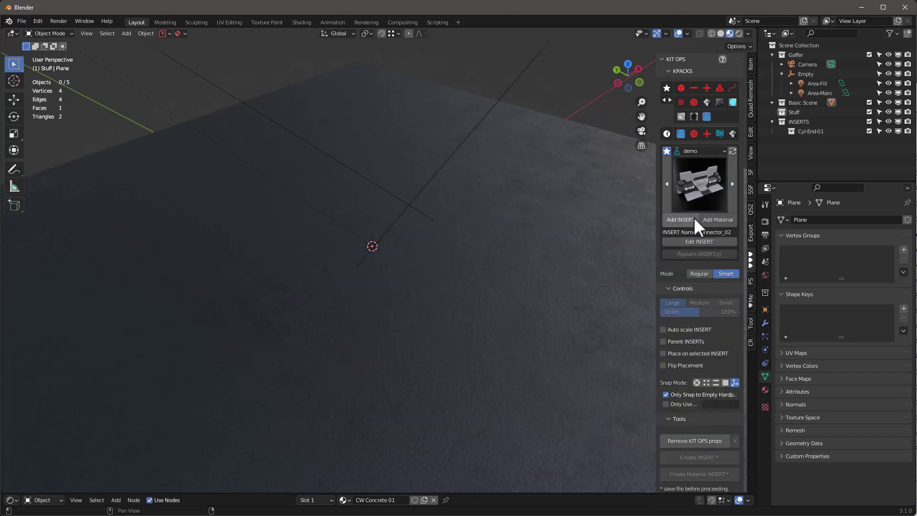
# - Add the connector_02 INSERT on the ground plane and frame it in the view
pyautogui.click(684, 220)
pyautogui.press('KP_Decimal')
pyautogui.moveTo(432, 254); pyautogui.dragTo(380, 303, button='middle')
pyautogui.scroll(-2, 380, 303)
pyautogui.scroll(4, 399, 296)
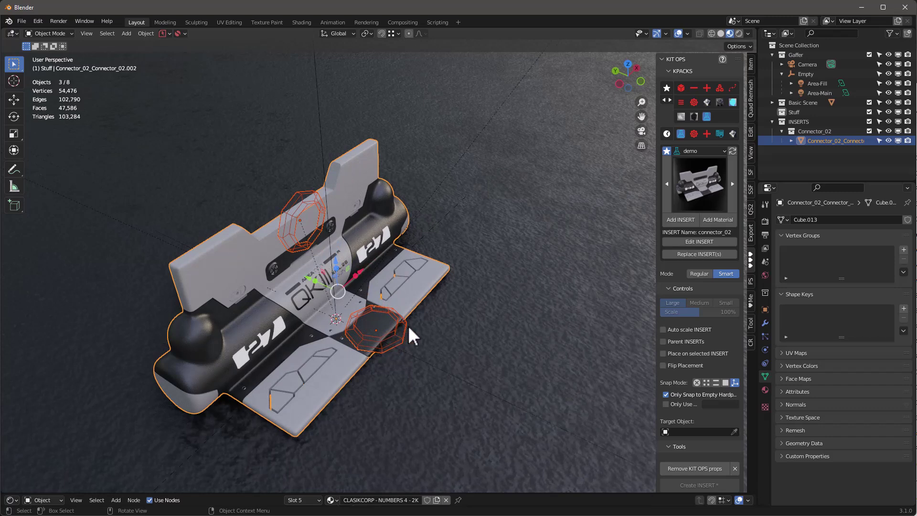
# - Switch KIT OPS to Regular mode and inspect the connector's front and upper hardpoints by selecting each in turn
pyautogui.click(506, 311)
pyautogui.click(399, 330)
pyautogui.click(693, 276)
pyautogui.click(300, 205)
pyautogui.click(391, 328)
pyautogui.moveTo(446, 354); pyautogui.dragTo(440, 352, button='middle')
pyautogui.scroll(2, 331, 359)
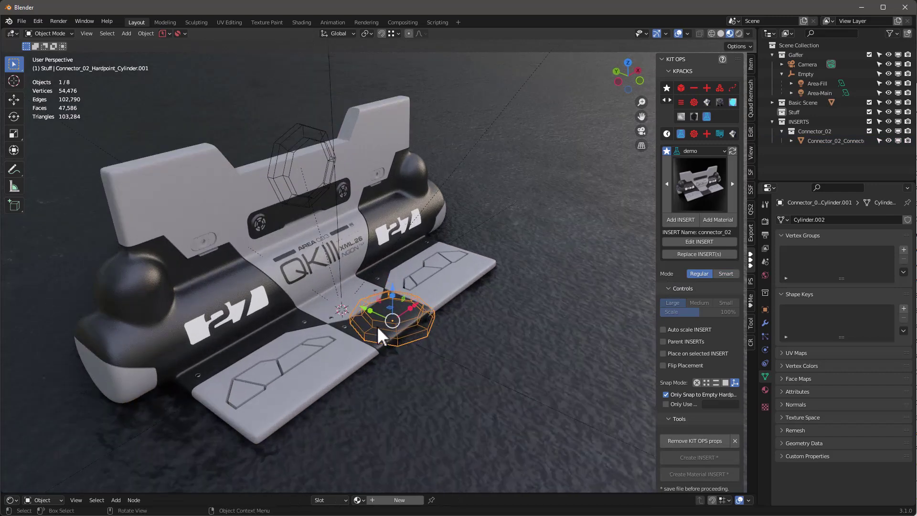
pyautogui.click(329, 145)
pyautogui.scroll(-8, 432, 252)
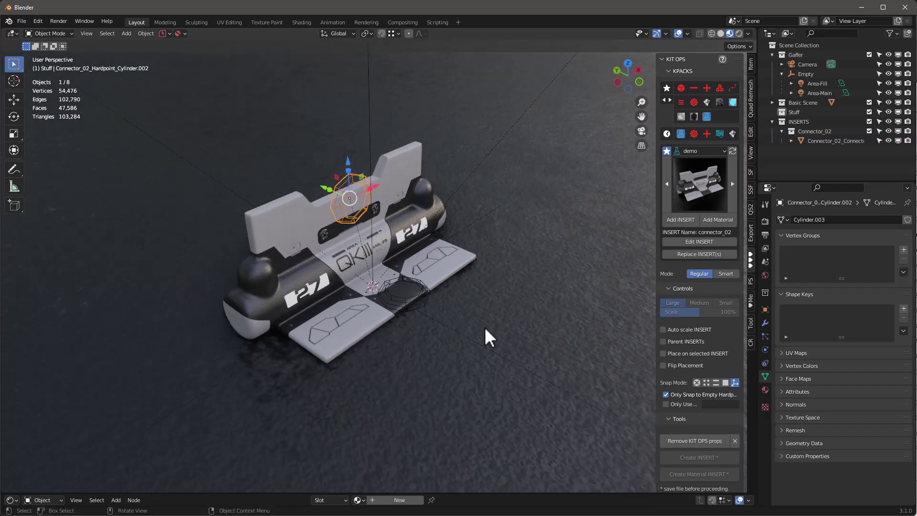
pyautogui.moveTo(457, 311); pyautogui.dragTo(459, 315, button='middle')
pyautogui.scroll(3, 494, 317)
# - Add the keyboard_01 INSERT from the demo KPACK, snapped to the connector's front hardpoint
pyautogui.click(494, 318)
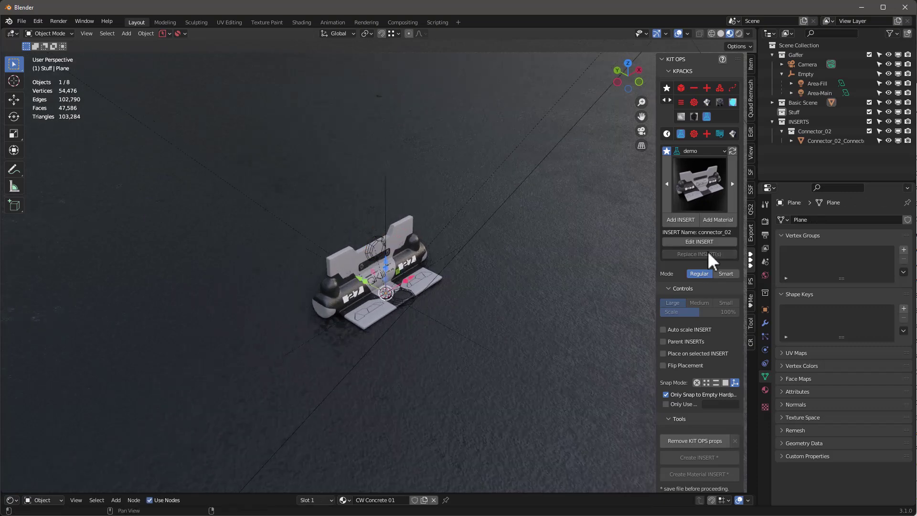
pyautogui.click(701, 199)
pyautogui.click(684, 180)
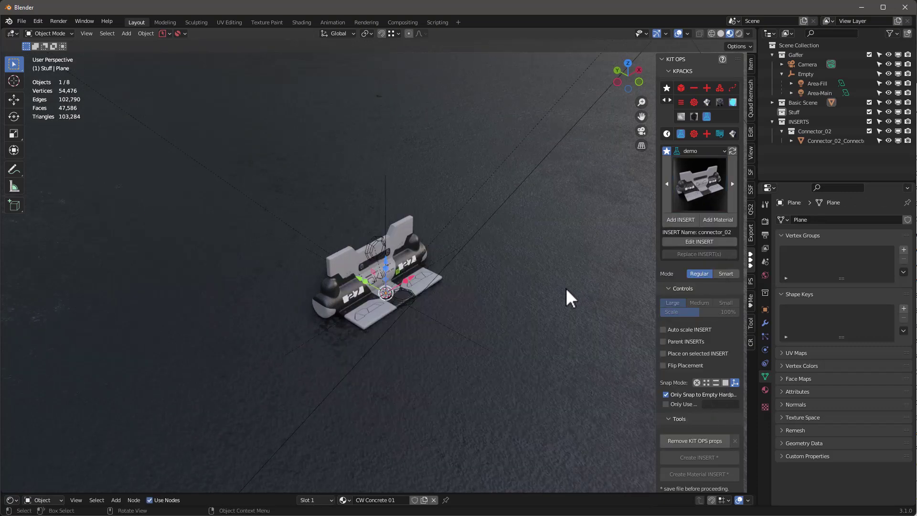
pyautogui.click(706, 179)
pyautogui.click(473, 291)
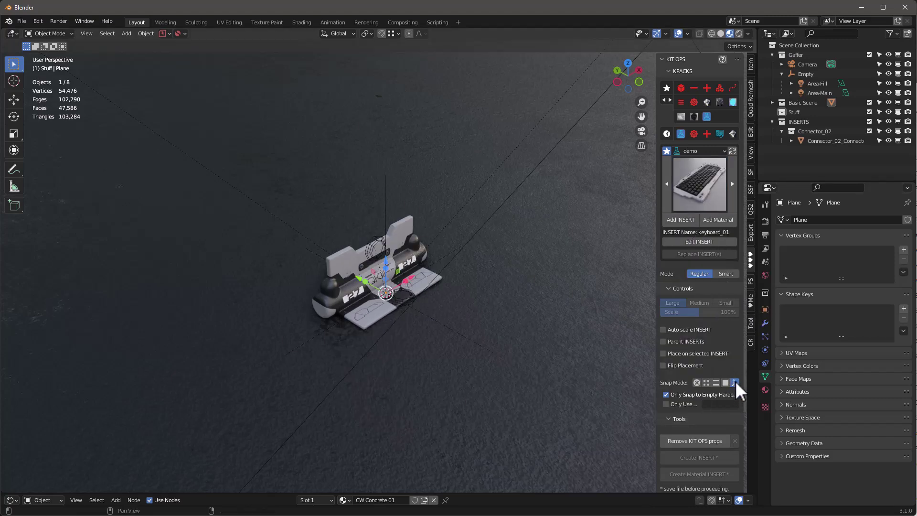
pyautogui.click(682, 221)
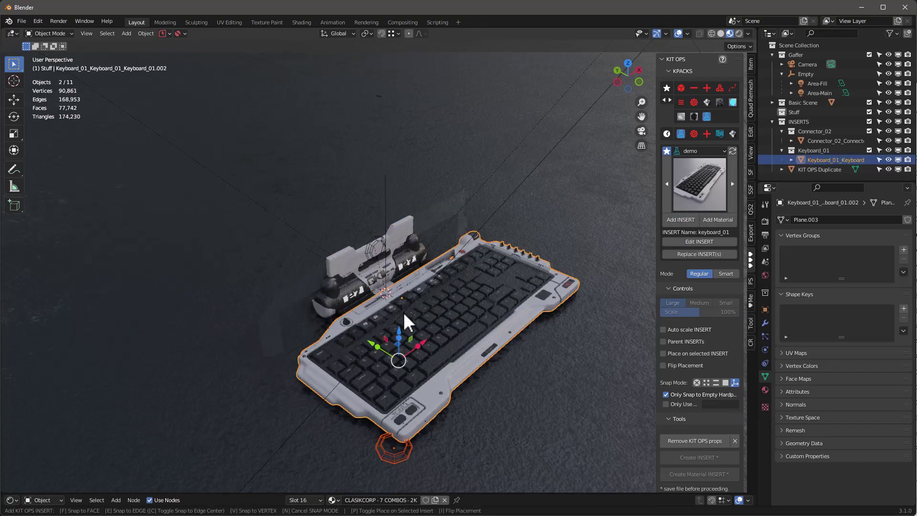
pyautogui.press('Escape')
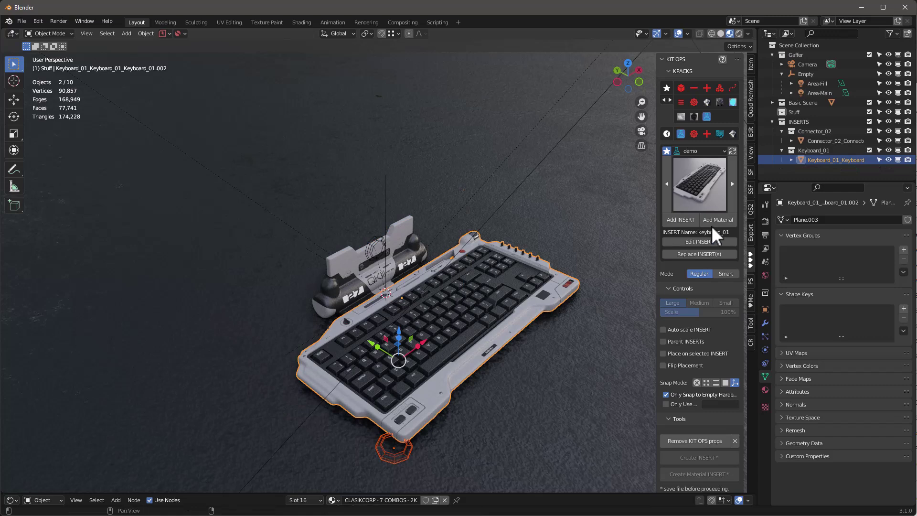
# - Add the screen_03 INSERT, snapped to the connector's upper hardpoint above the keyboard
pyautogui.click(709, 176)
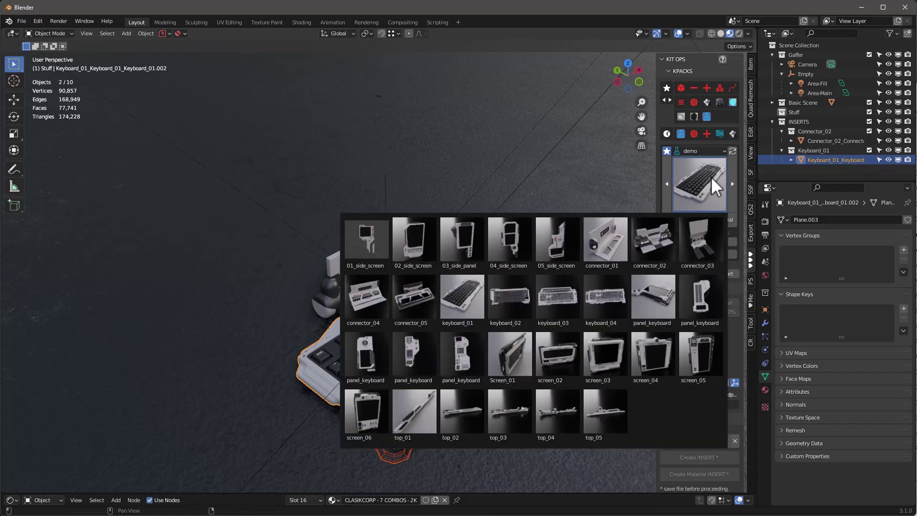
pyautogui.click(608, 357)
pyautogui.click(684, 221)
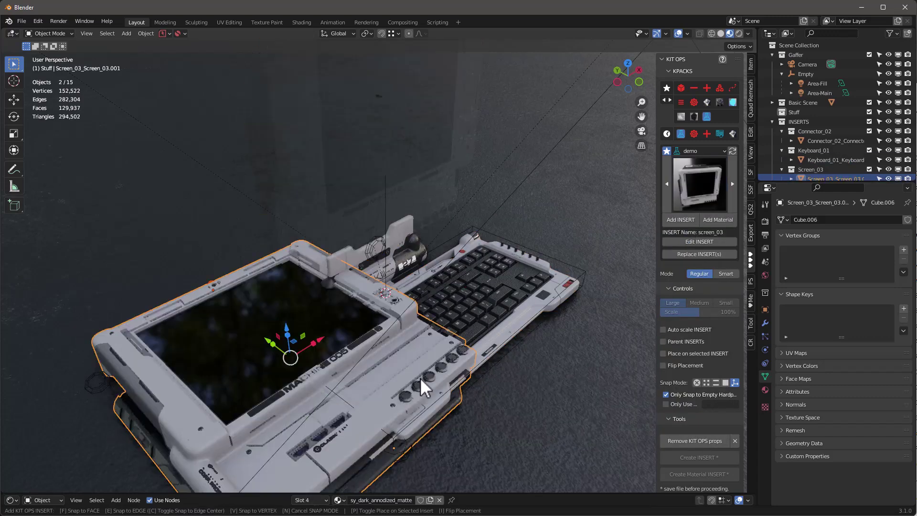
pyautogui.click(379, 246)
# - Add the 02_side_screen INSERT, snapped to the side hardpoint of the main screen
pyautogui.scroll(-8, 379, 247)
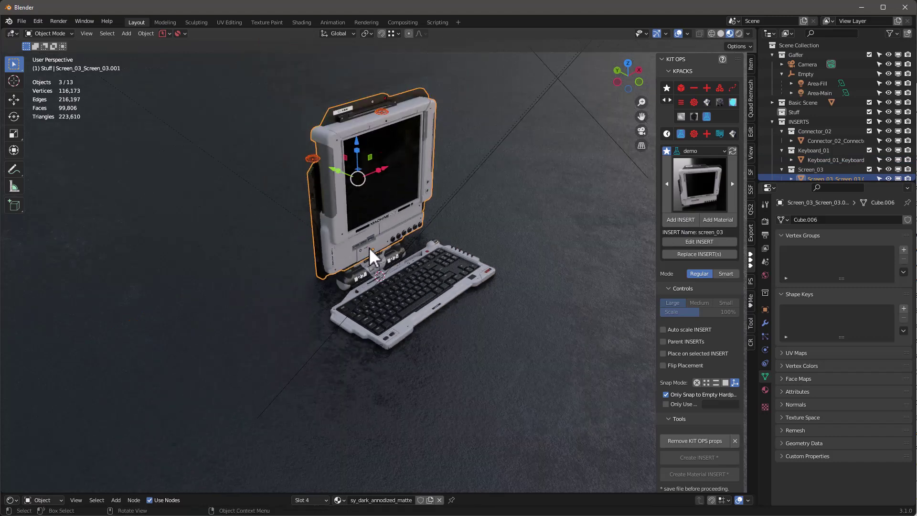
pyautogui.scroll(2, 368, 254)
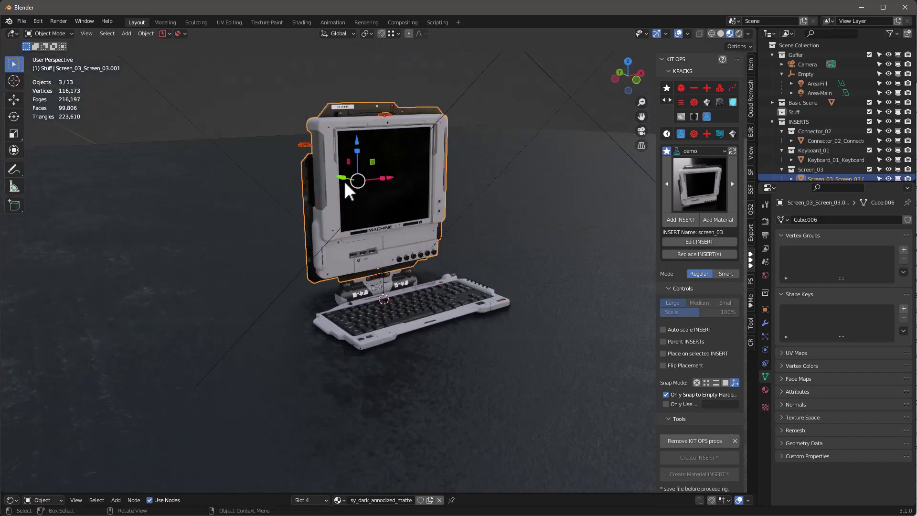
pyautogui.moveTo(328, 130); pyautogui.dragTo(336, 155, button='middle')
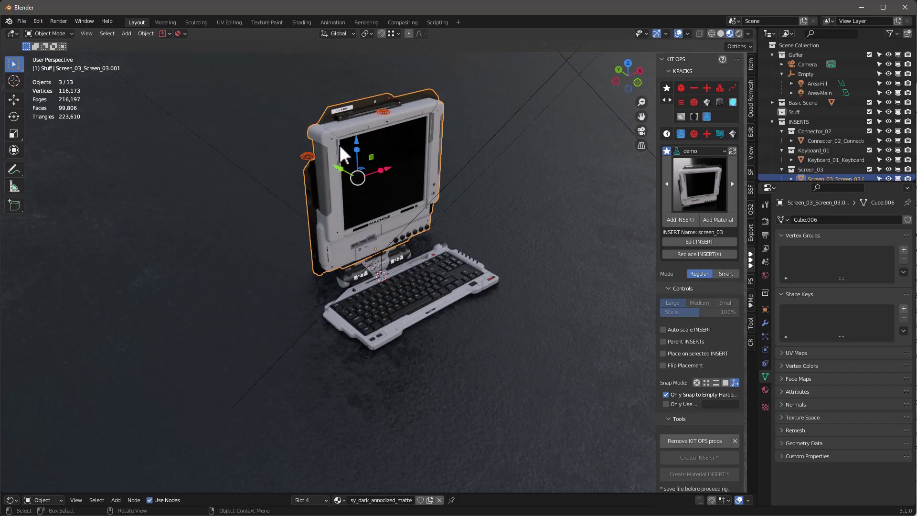
pyautogui.scroll(2, 377, 120)
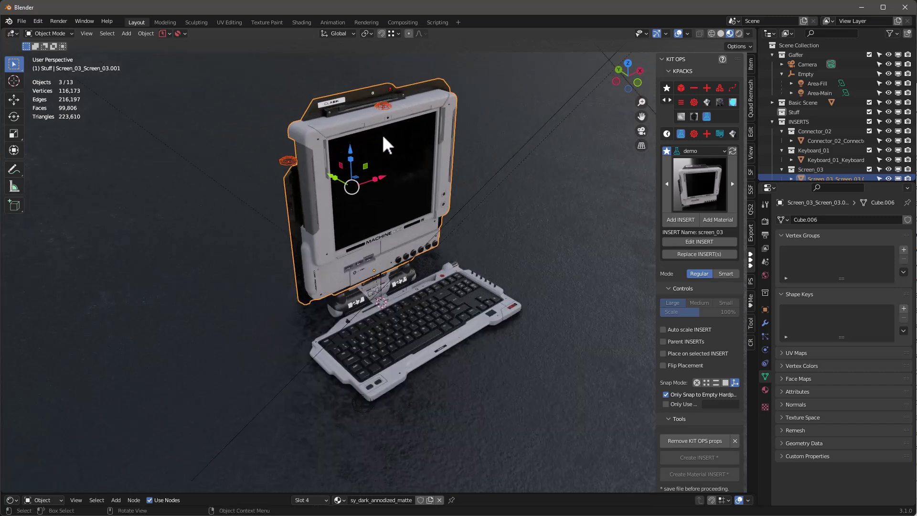
pyautogui.click(700, 186)
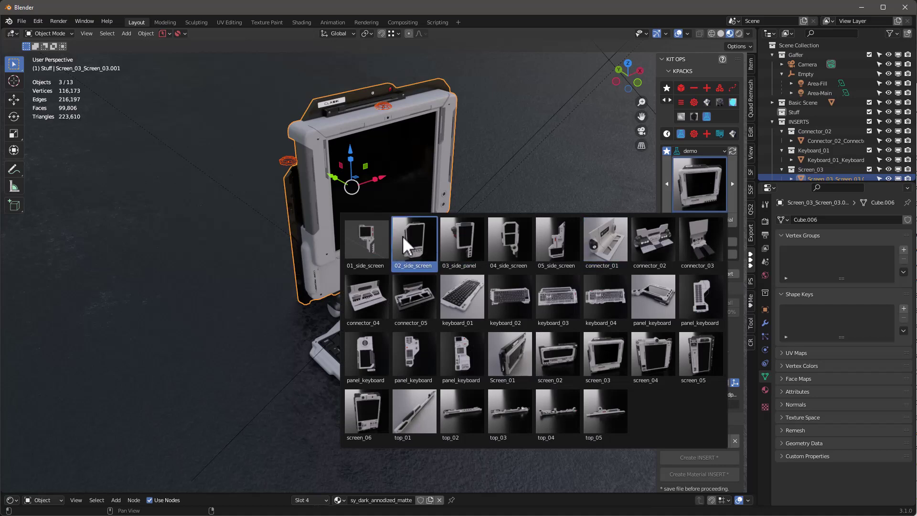
pyautogui.click(415, 241)
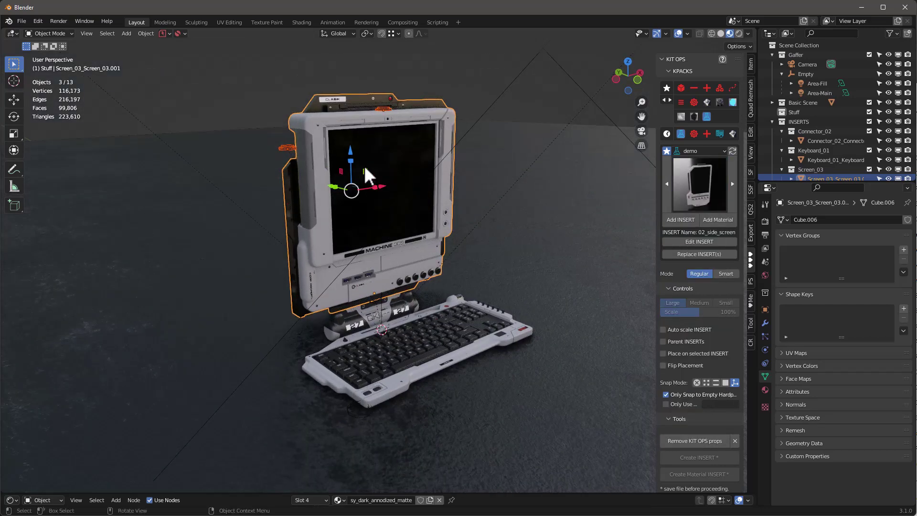
pyautogui.click(686, 220)
pyautogui.press('Escape')
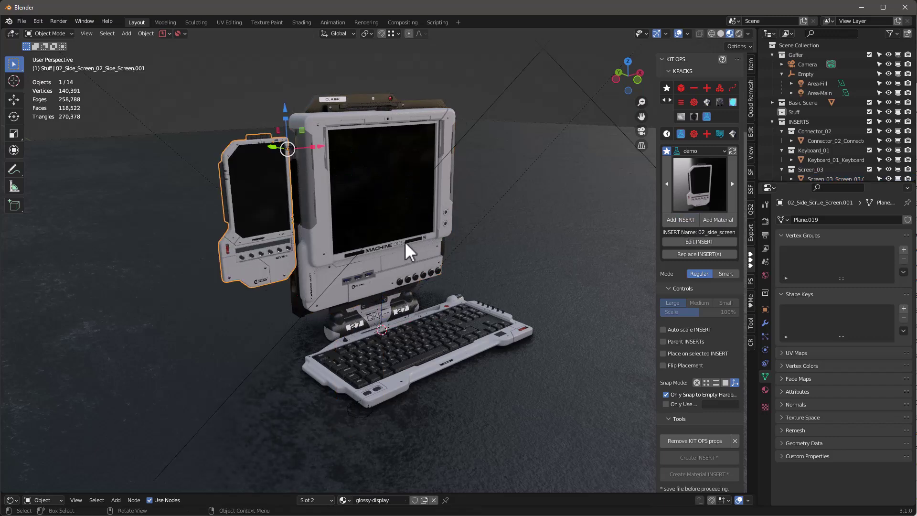
# - Rotate the side screen about the global Z axis so it angles inward toward the keyboard
pyautogui.moveTo(356, 214); pyautogui.dragTo(357, 229, button='middle')
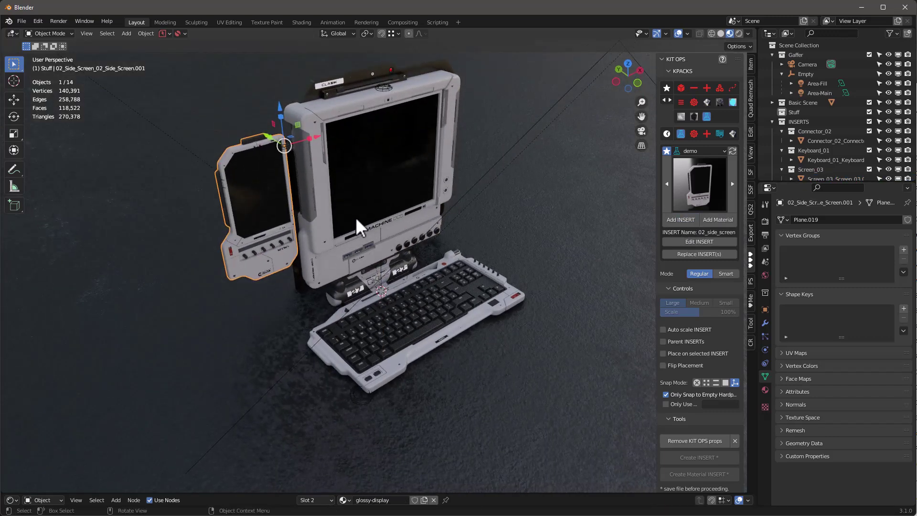
pyautogui.press('r')
pyautogui.press('z')
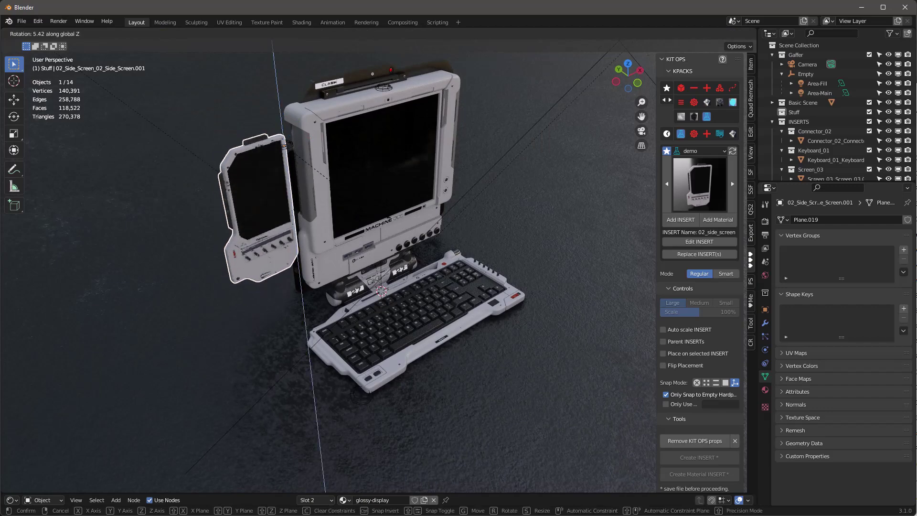
pyautogui.click(492, 201)
# - Add the first panel_keyboard INSERT from the demo KPACK, snapped to the keyboard's side hardpoint beneath the side screen
pyautogui.scroll(2, 377, 229)
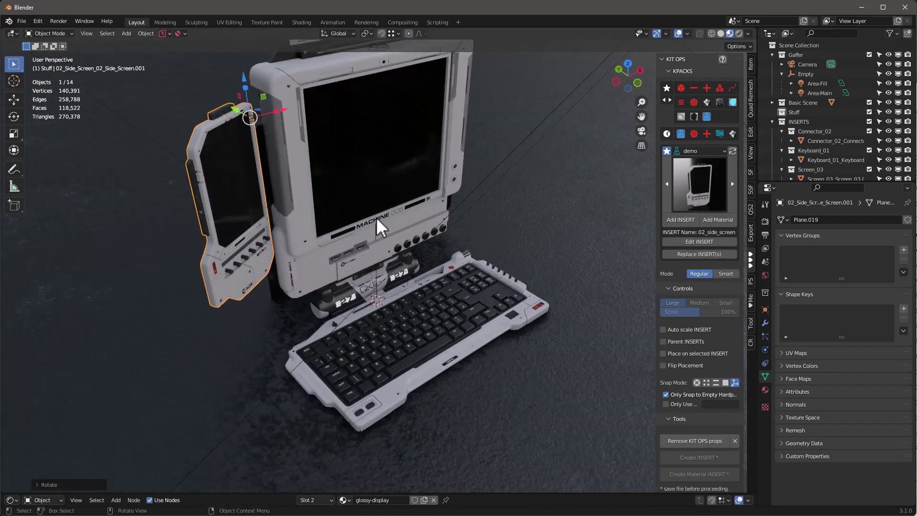
pyautogui.click(445, 346)
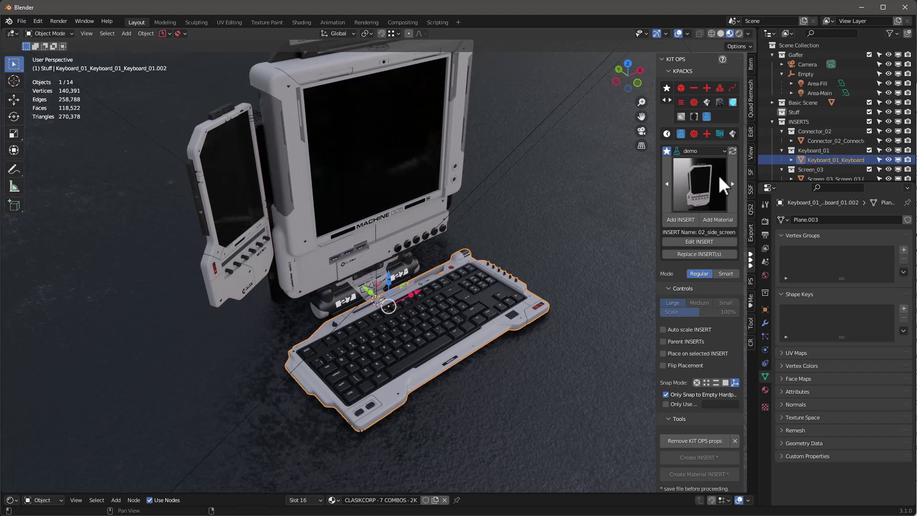
pyautogui.click(719, 178)
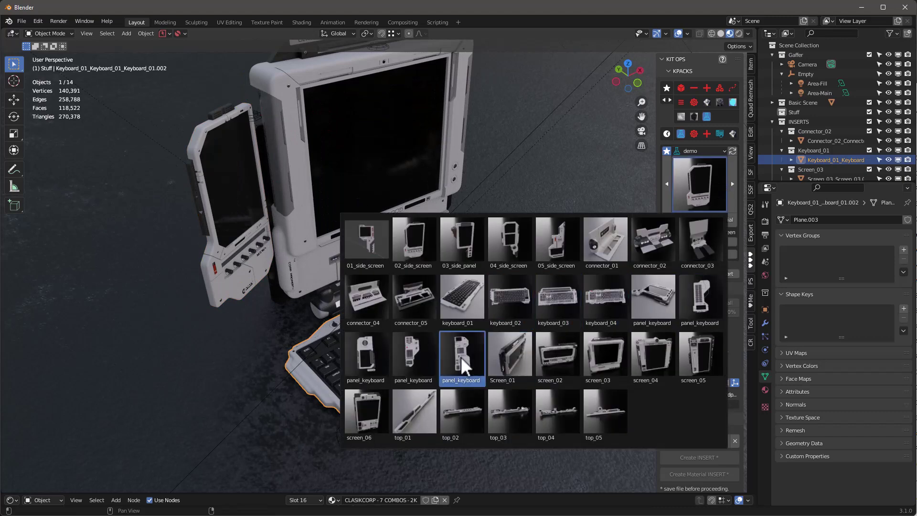
pyautogui.click(652, 303)
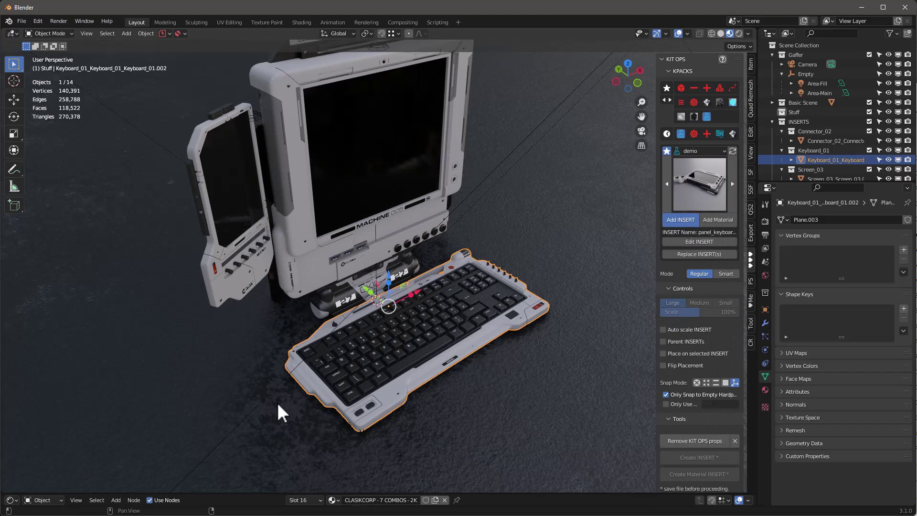
pyautogui.click(330, 404)
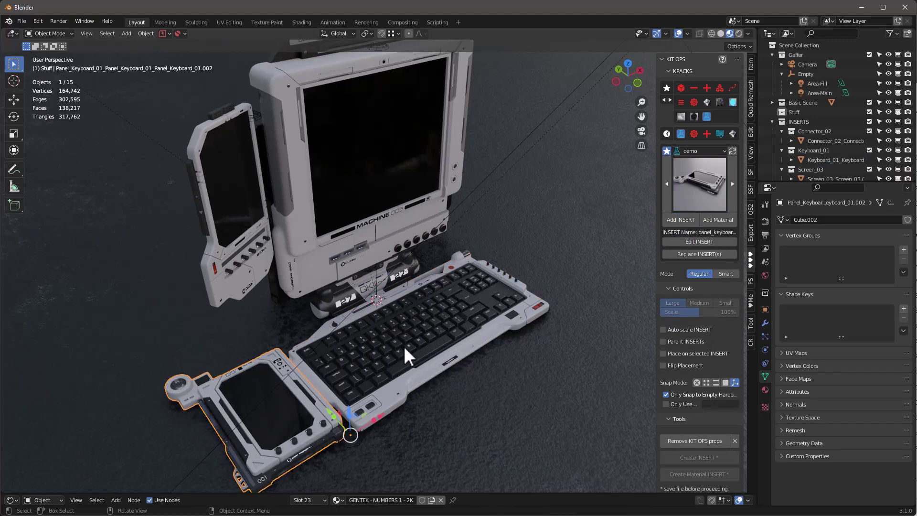
# - Scale the side keyboard panel down so it fits the end of the keyboard
pyautogui.press('s')
pyautogui.click(363, 359)
pyautogui.scroll(3, 362, 359)
pyautogui.moveTo(363, 359)
pyautogui.mouseDown(button='middle')
pyautogui.moveTo(317, 376)
pyautogui.moveTo(374, 347)
pyautogui.mouseUp(button='middle')
pyautogui.scroll(-3, 395, 361)
pyautogui.scroll(6, 392, 359)
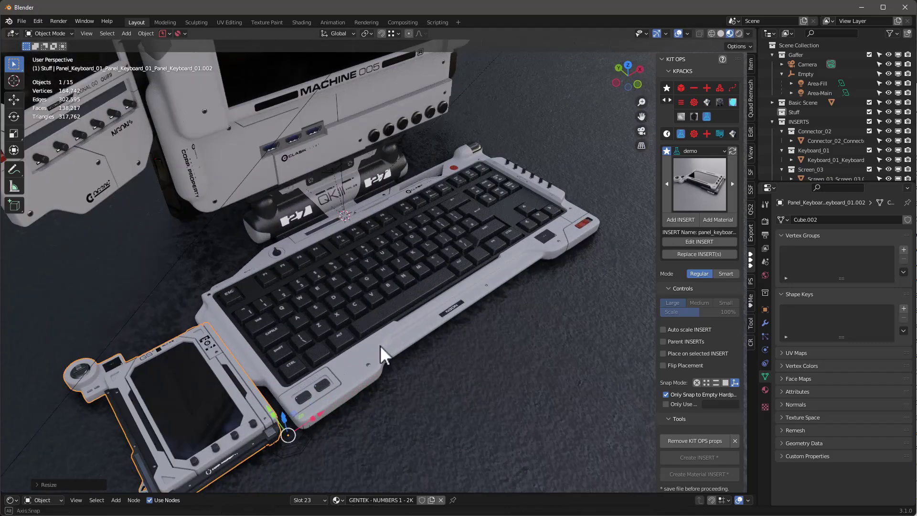
pyautogui.scroll(-4, 375, 335)
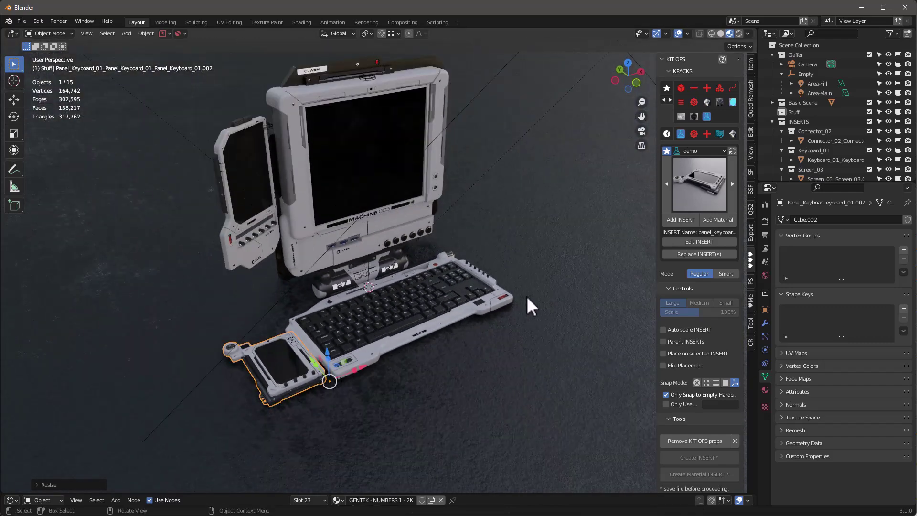
# - Add the top_05 INSERT from the demo KPACK, snapped to the hardpoint on top of the main screen
pyautogui.click(688, 183)
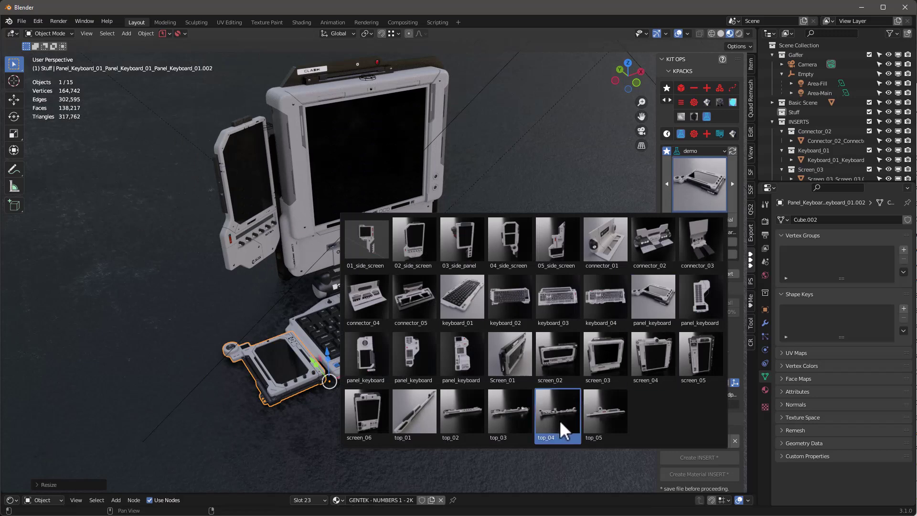
pyautogui.click(603, 414)
pyautogui.scroll(-1, 382, 215)
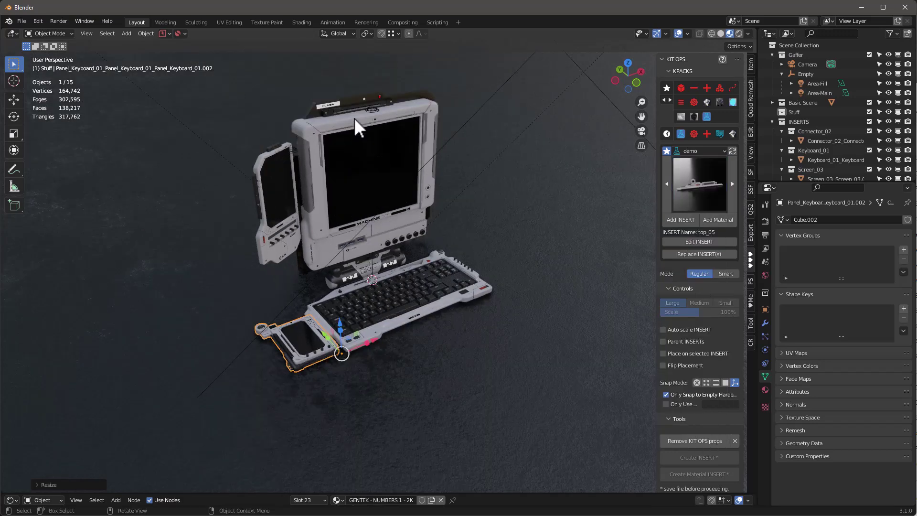
pyautogui.scroll(2, 354, 118)
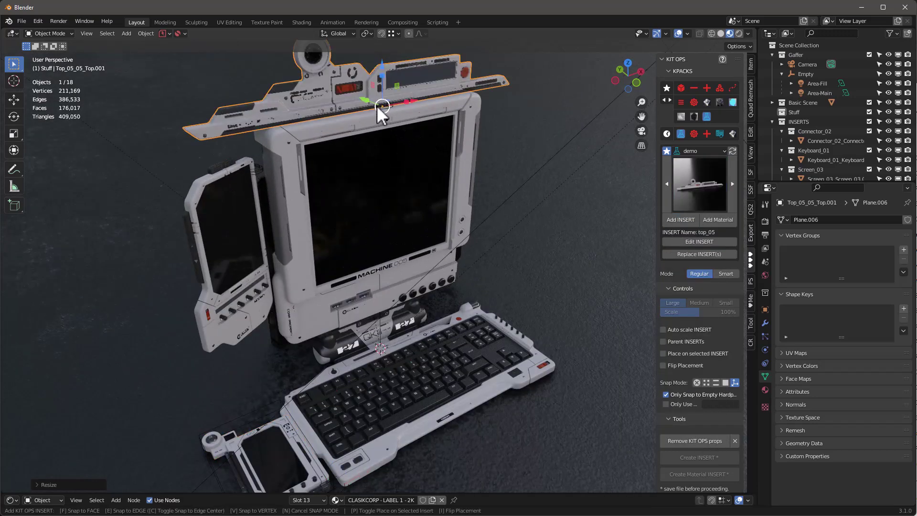
pyautogui.click(380, 104)
pyautogui.scroll(-2, 379, 104)
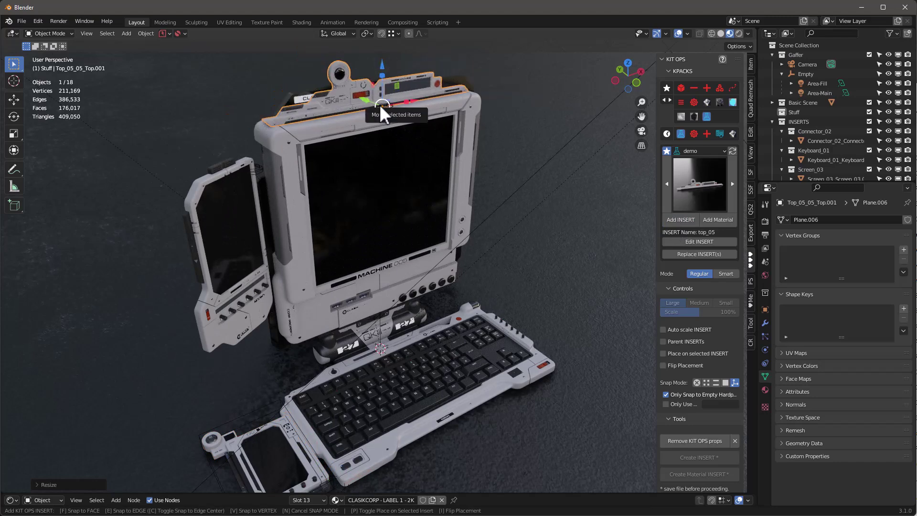
pyautogui.click(387, 116)
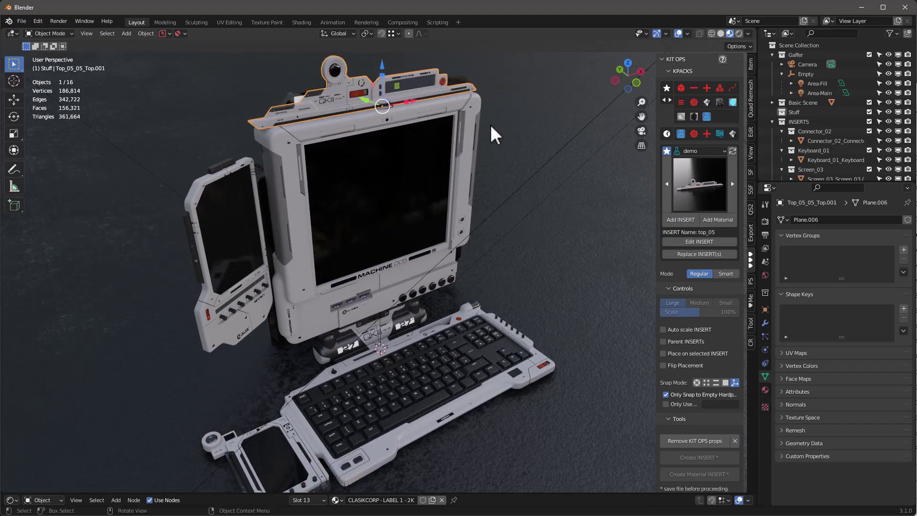
# - Scale the top_05 piece down to fit within the main screen's width and deselect it
pyautogui.press('s')
pyautogui.click(454, 184)
pyautogui.moveTo(454, 184); pyautogui.dragTo(488, 198, button='middle')
pyautogui.click(494, 153)
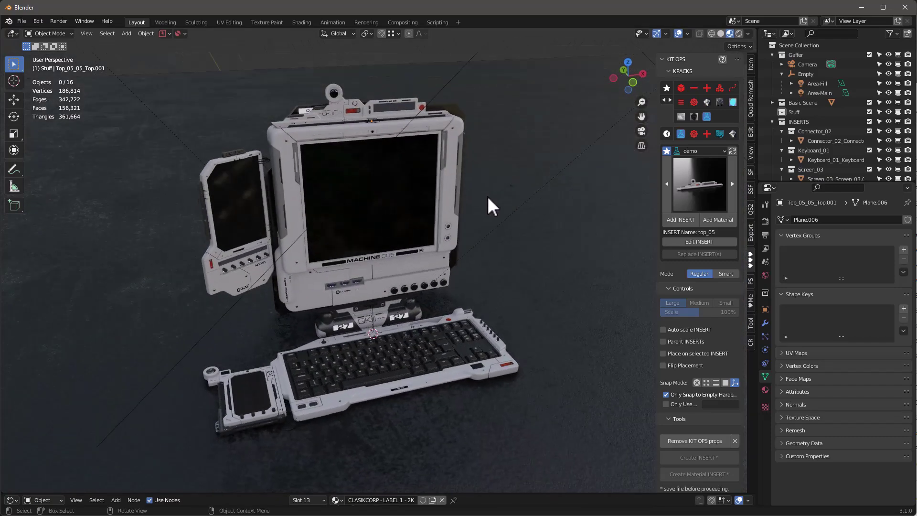
pyautogui.rightClick(487, 196)
pyautogui.press('Escape')
pyautogui.moveTo(404, 232); pyautogui.dragTo(424, 200, button='middle')
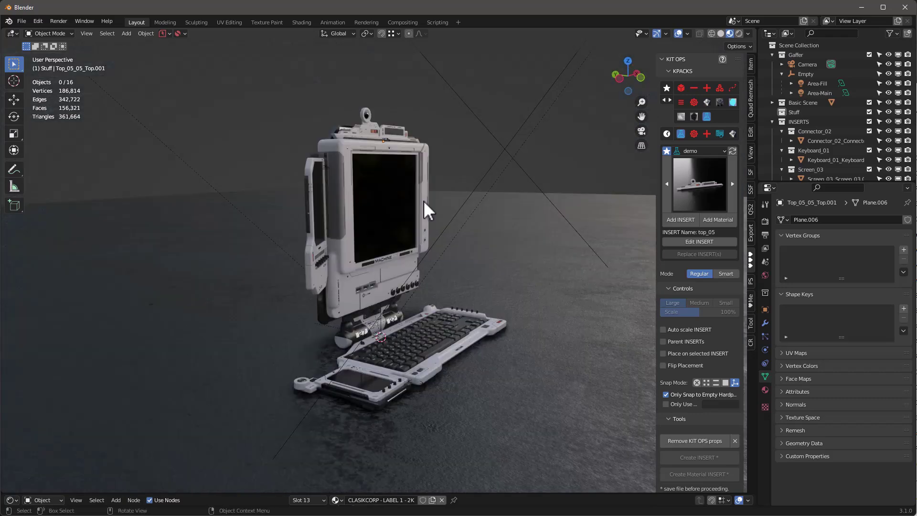
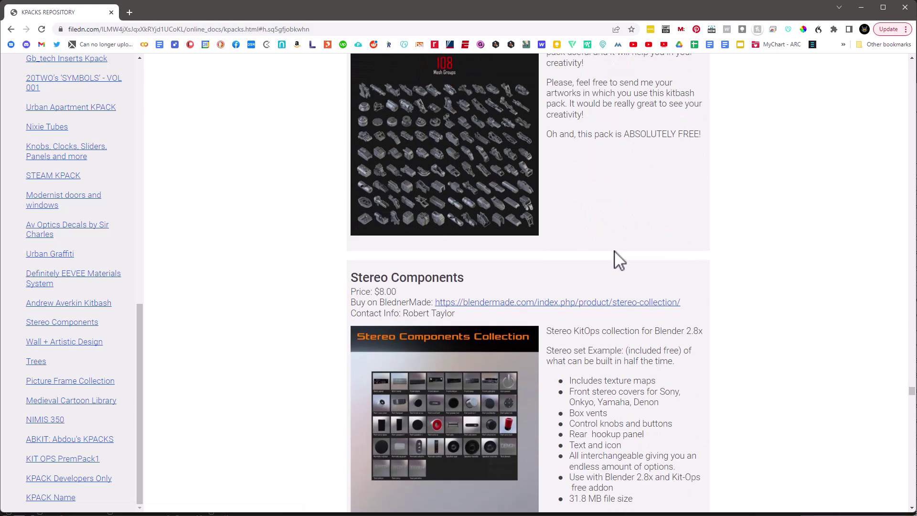
# - Switch to the browser and examine the Andrew Averkin Hard Surface kitbash entry on the KPACKS repository page
pyautogui.scroll(5, 618, 256)
pyautogui.scroll(4, 619, 250)
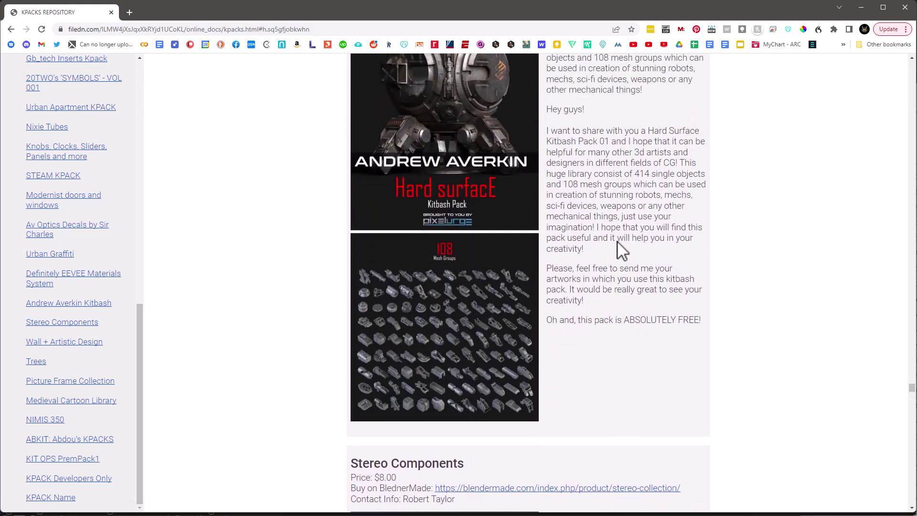
pyautogui.scroll(1, 509, 363)
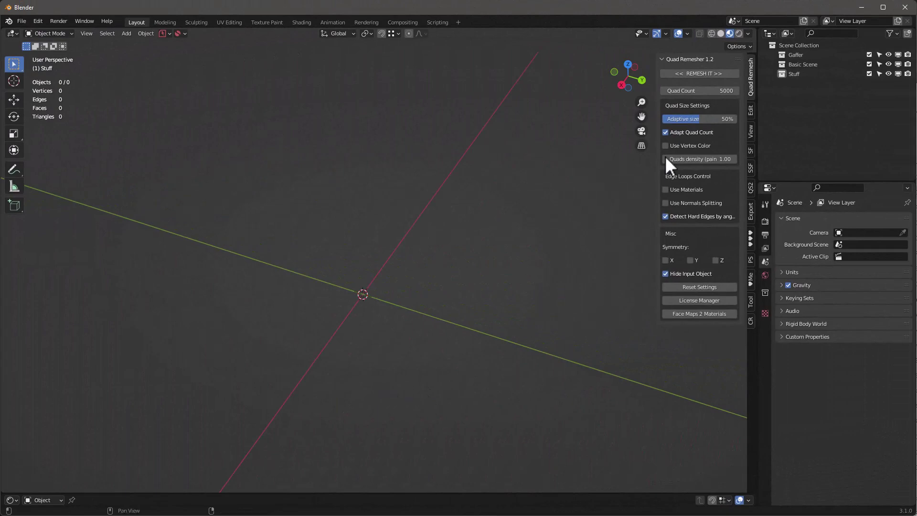
# - Choose INSERT 022 from the KB 02 Rectangular Cores KPACK in the empty Blender scene
pyautogui.click(751, 239)
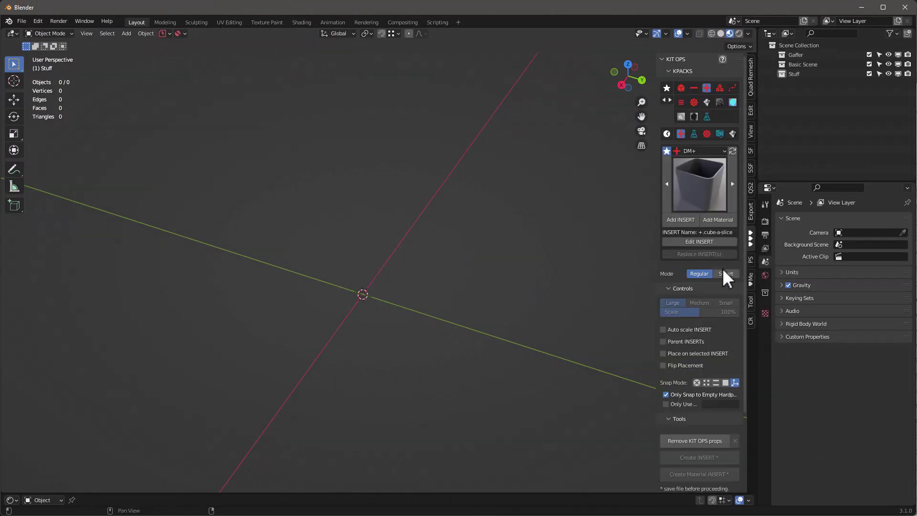
pyautogui.click(724, 150)
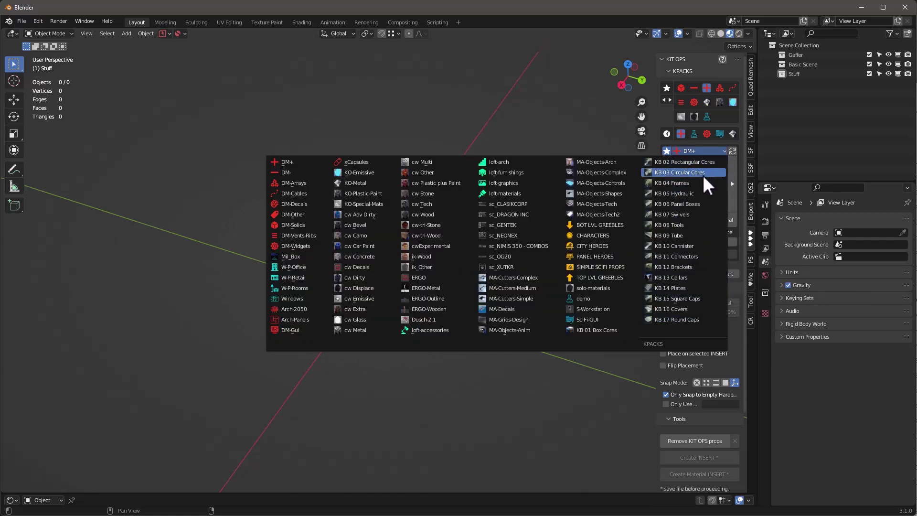
pyautogui.click(678, 162)
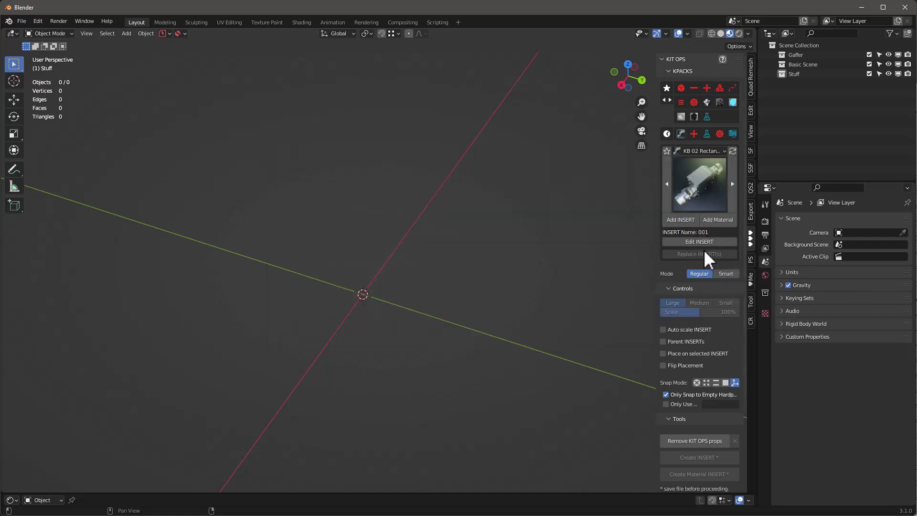
pyautogui.click(704, 187)
pyautogui.click(603, 303)
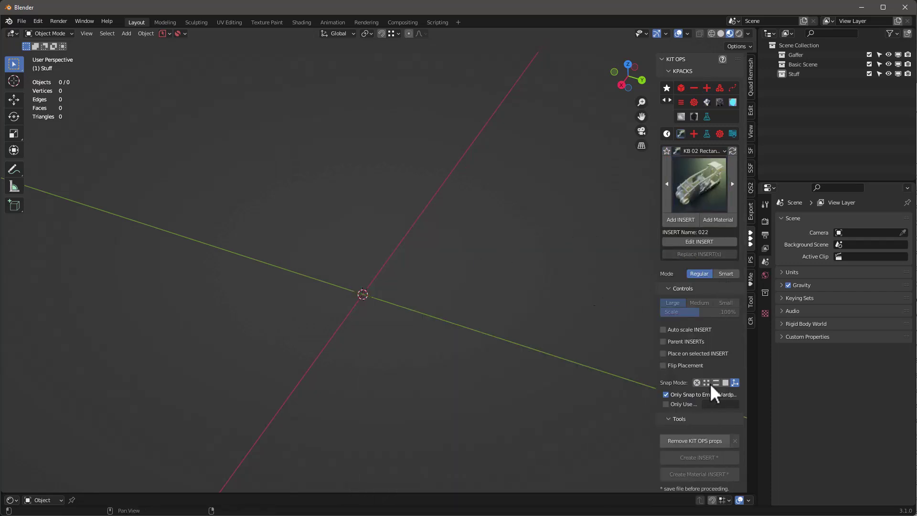
# - Turn off the KIT OPS snap mode and add INSERT 022 at the world origin
pyautogui.click(697, 382)
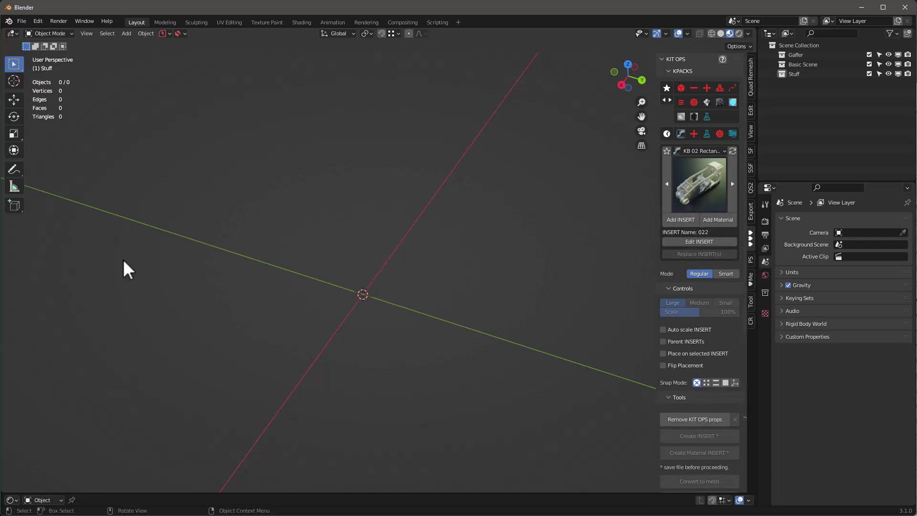
pyautogui.click(682, 221)
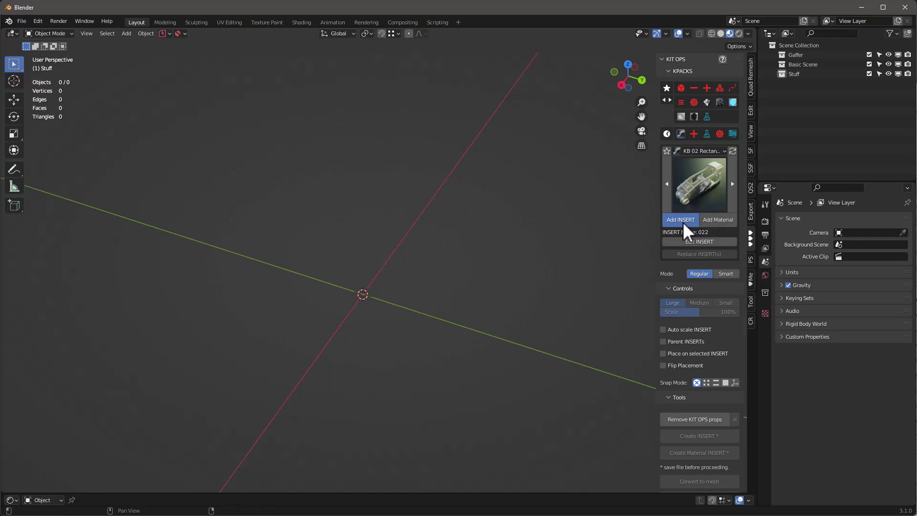
pyautogui.press('KP_Decimal')
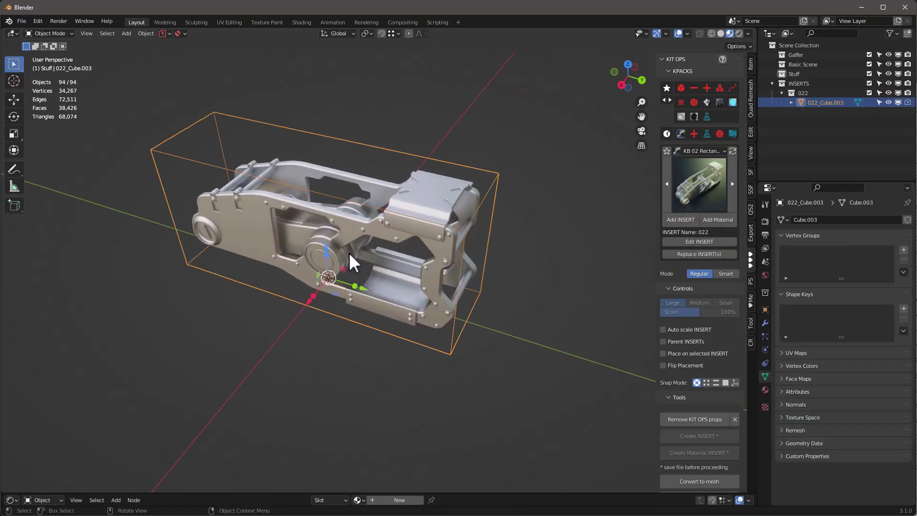
pyautogui.scroll(-2, 349, 253)
pyautogui.moveTo(354, 234)
pyautogui.mouseDown(button='middle')
pyautogui.moveTo(365, 233)
pyautogui.moveTo(293, 242)
pyautogui.moveTo(208, 237)
pyautogui.moveTo(285, 291)
pyautogui.moveTo(399, 225)
pyautogui.moveTo(475, 229)
pyautogui.moveTo(381, 231)
pyautogui.moveTo(345, 247)
pyautogui.moveTo(368, 234)
pyautogui.mouseUp(button='middle')
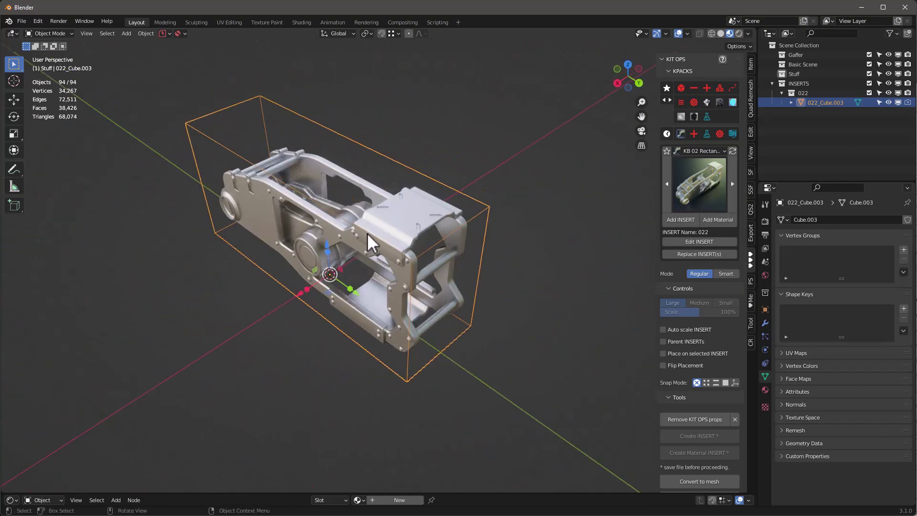
# - Remove the KIT OPS props from the INSERT and delete its bounding cube object
pyautogui.click(698, 419)
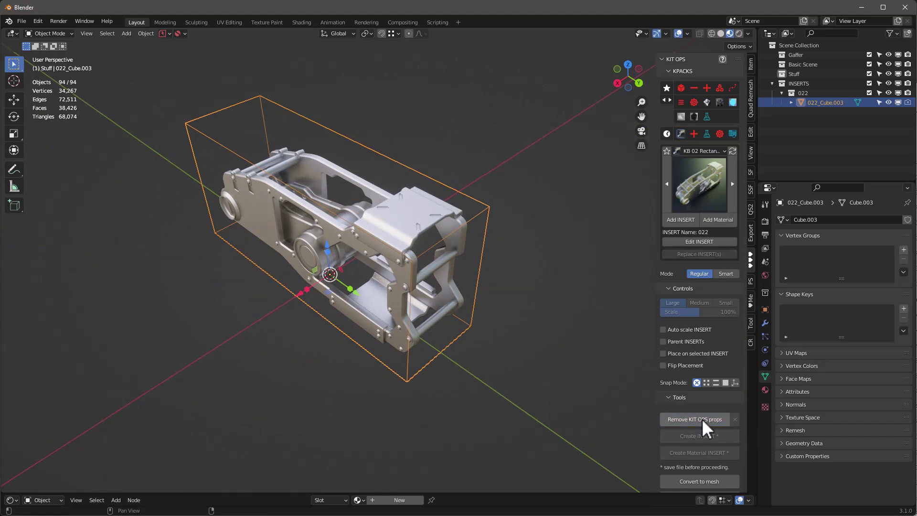
pyautogui.click(484, 209)
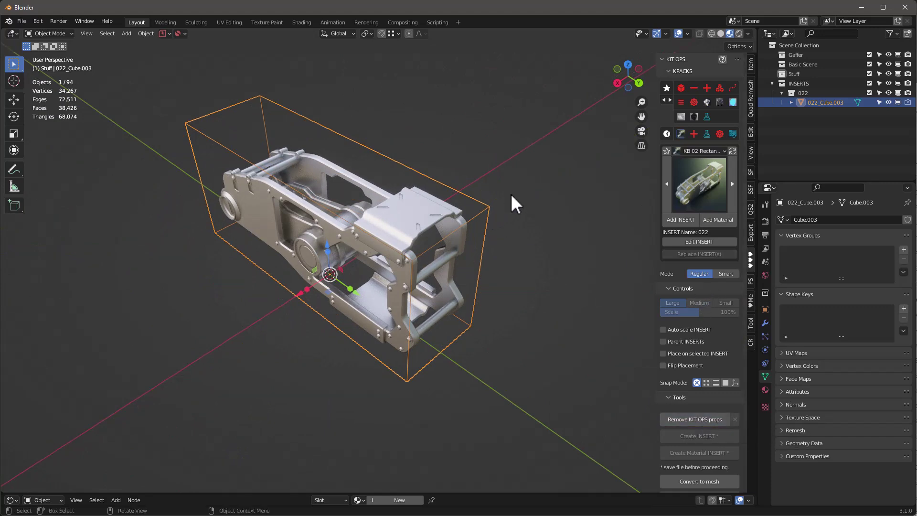
pyautogui.click(511, 193)
pyautogui.click(486, 207)
pyautogui.press('x')
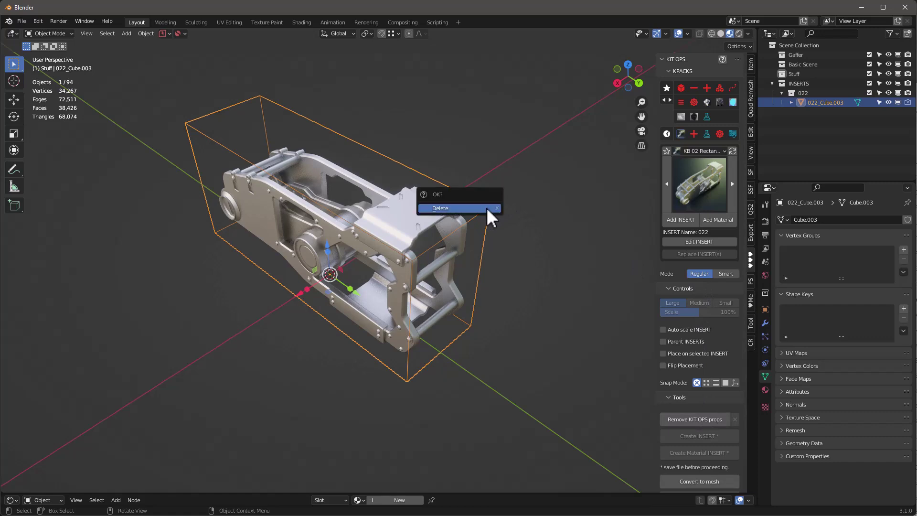
pyautogui.press('Return')
# - Join all remaining rectangular core meshes into one object, with the side plate as the active object
pyautogui.moveTo(406, 307); pyautogui.dragTo(411, 288, button='middle')
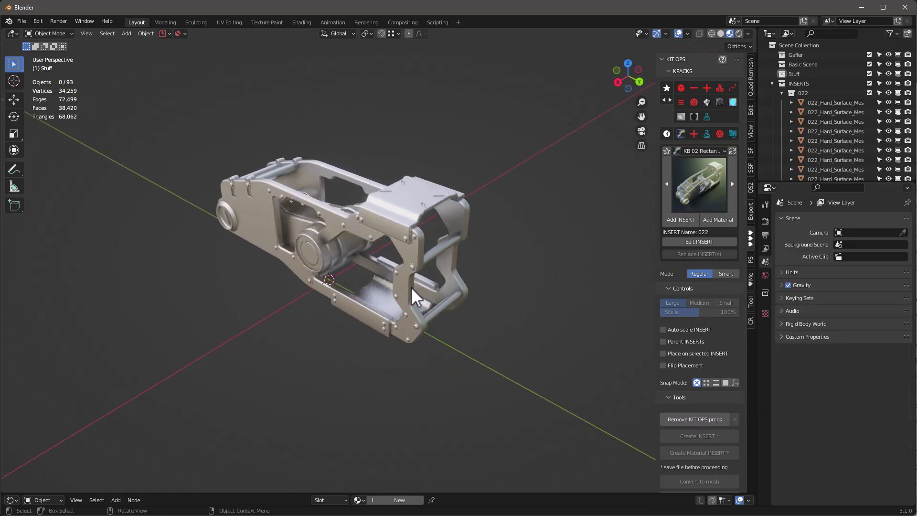
pyautogui.press('a')
pyautogui.keyDown('shift'); pyautogui.click(260, 226); pyautogui.keyUp('shift')
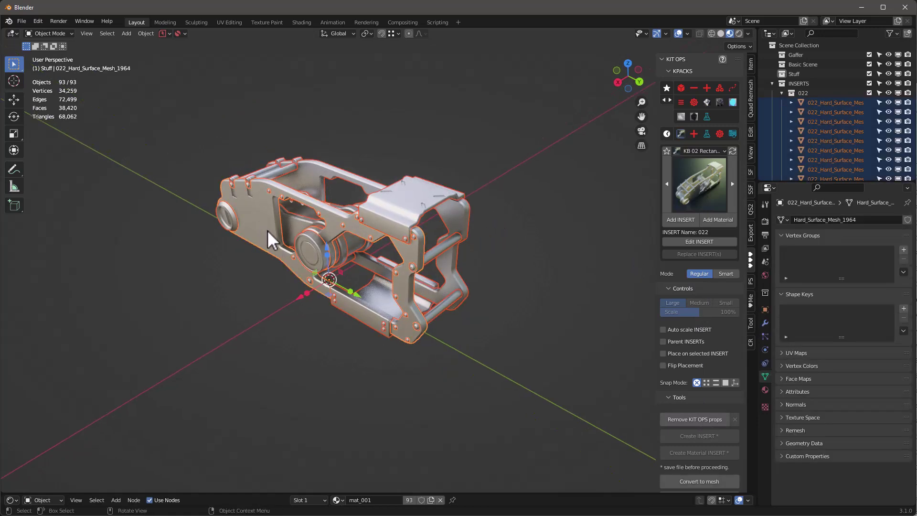
pyautogui.hotkey('ctrl', 'j')
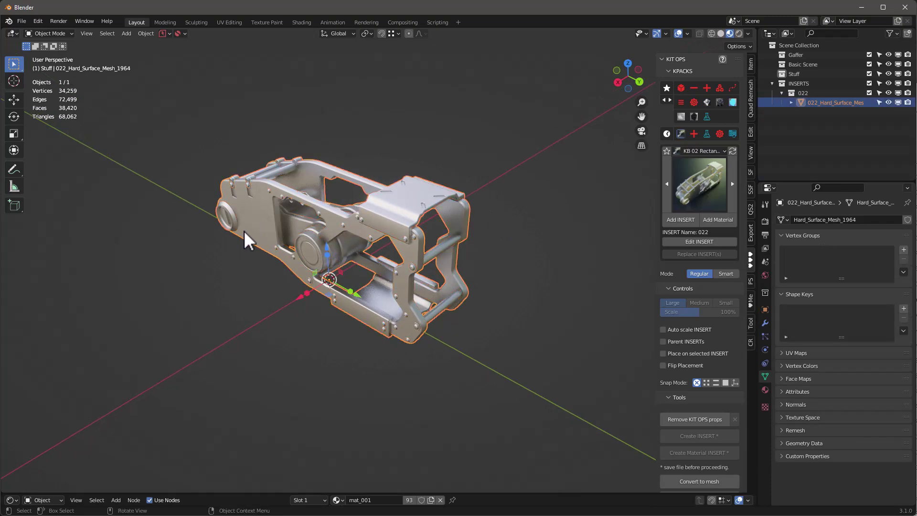
# - Try moving the linked geometry of the round hub cap within the joined mesh in Edit Mode, and undo the move
pyautogui.moveTo(308, 147); pyautogui.dragTo(383, 203, button='middle')
pyautogui.press('Tab')
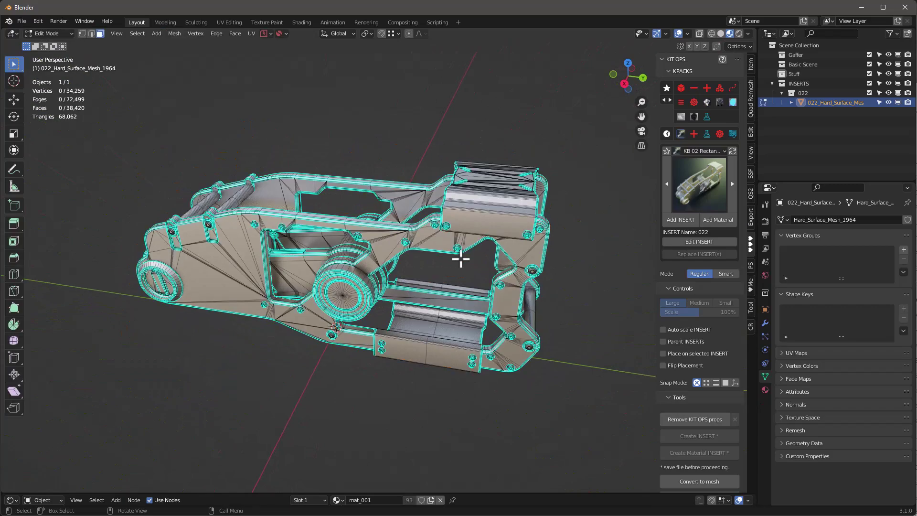
pyautogui.moveTo(461, 258); pyautogui.dragTo(440, 251, button='middle')
pyautogui.press('Tab')
pyautogui.scroll(-1, 467, 236)
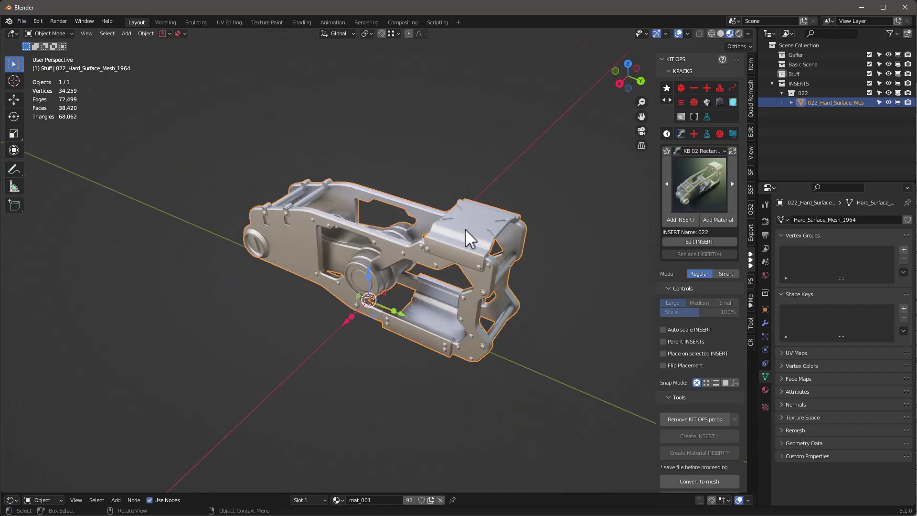
pyautogui.scroll(1, 465, 233)
pyautogui.press('Tab')
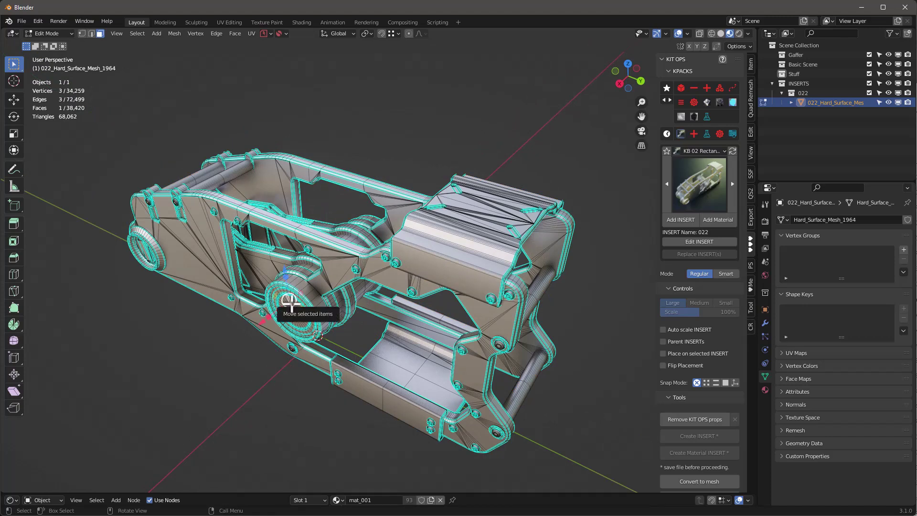
pyautogui.press('l')
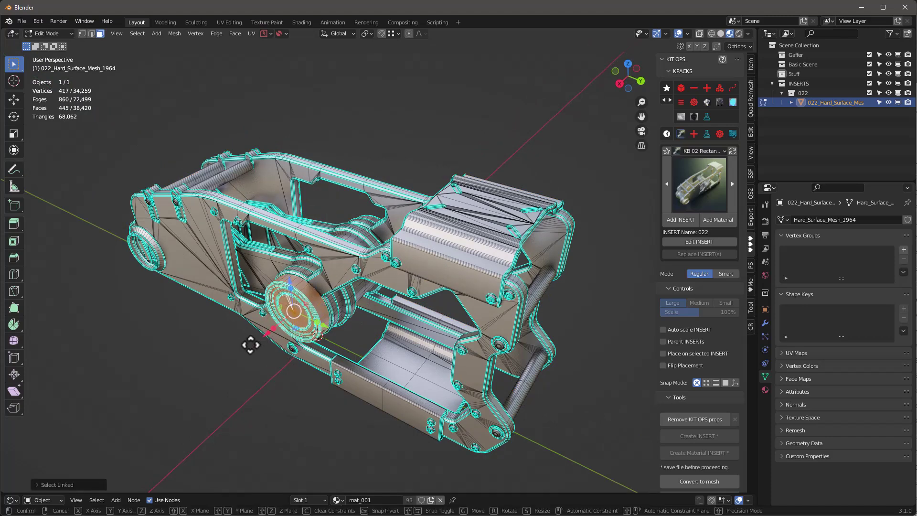
pyautogui.press('g')
pyautogui.click(227, 359)
pyautogui.hotkey('ctrl', 'z')
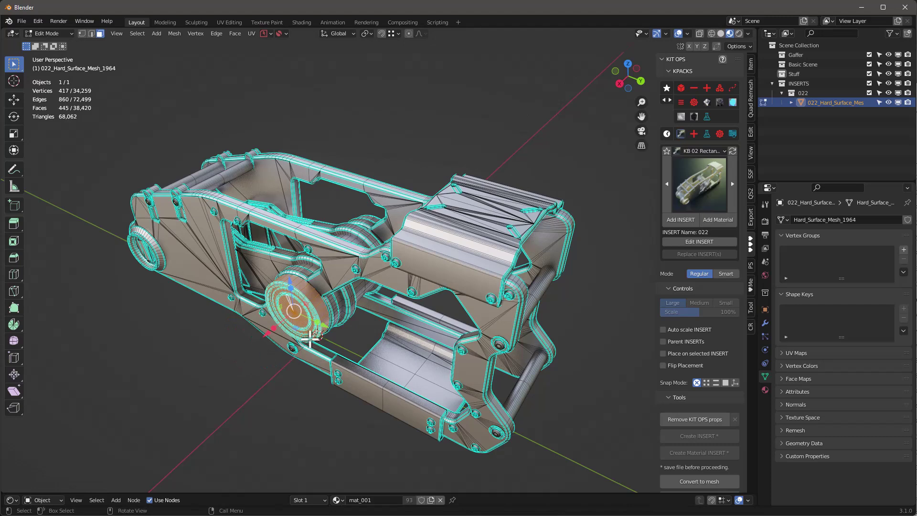
pyautogui.press('Tab')
# - Save the file with PowerSave and start creating a new KIT OPS INSERT from the joined core mesh
pyautogui.moveTo(387, 282); pyautogui.dragTo(467, 262, button='middle')
pyautogui.moveTo(276, 286); pyautogui.dragTo(296, 305, button='middle')
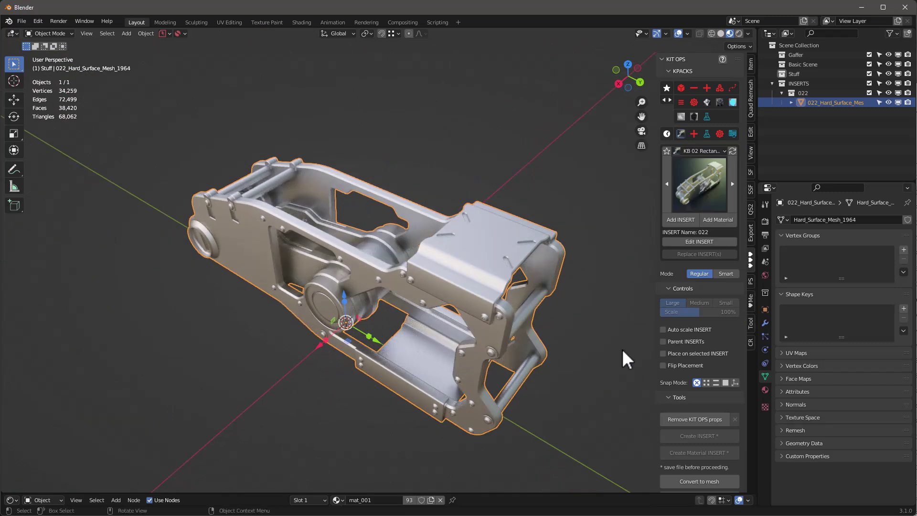
pyautogui.scroll(-1, 334, 294)
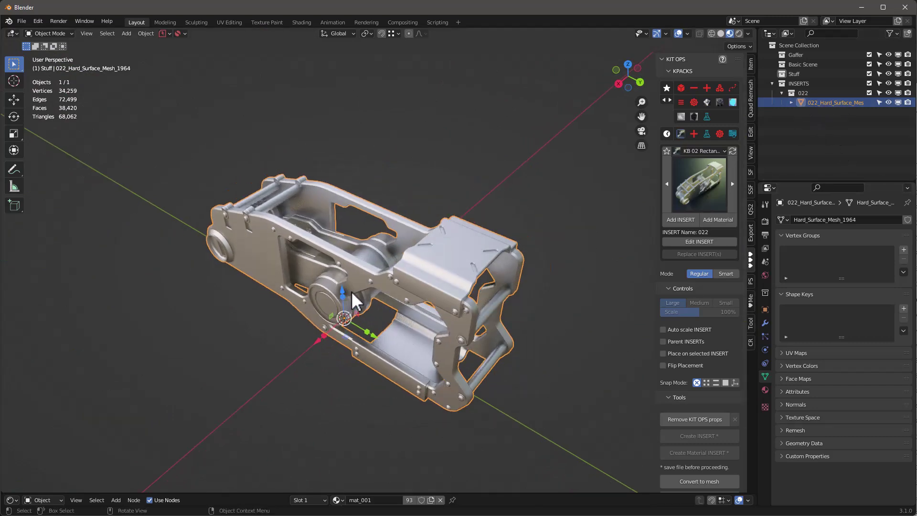
pyautogui.scroll(2, 366, 294)
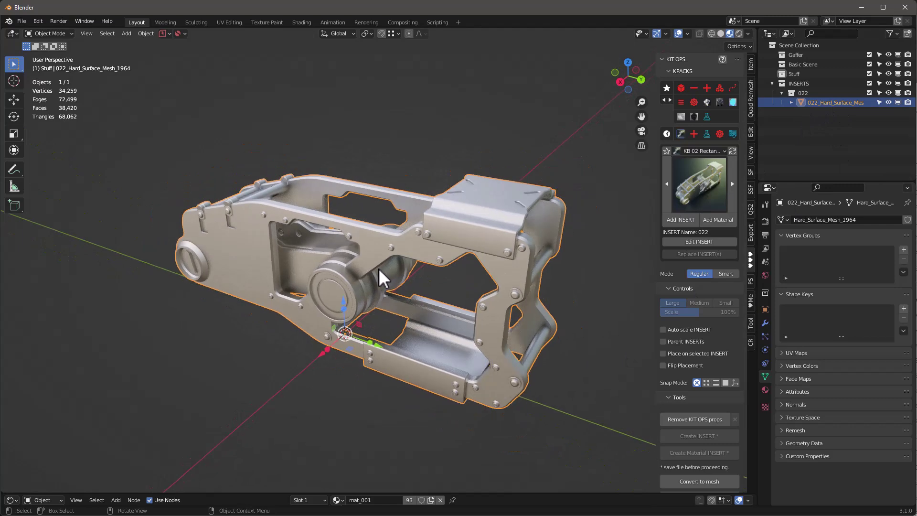
pyautogui.moveTo(411, 277); pyautogui.dragTo(405, 275, button='middle')
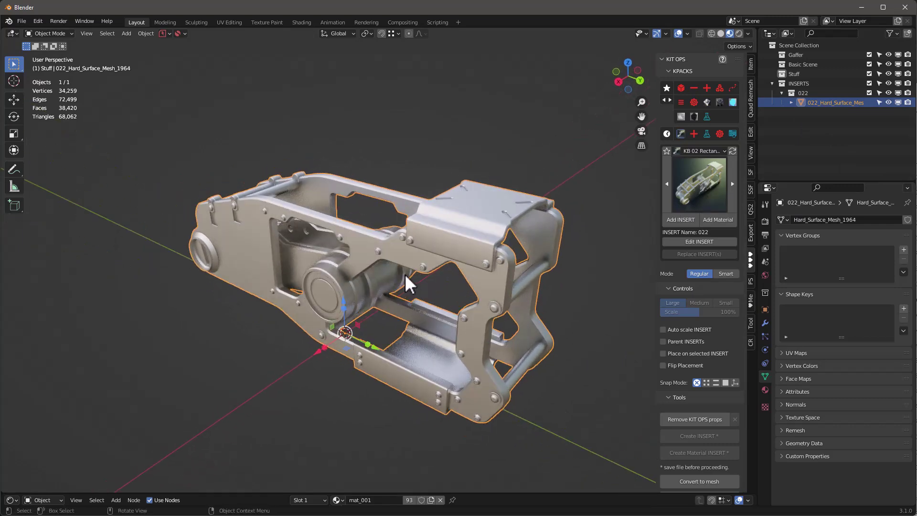
pyautogui.click(168, 31)
pyautogui.click(179, 67)
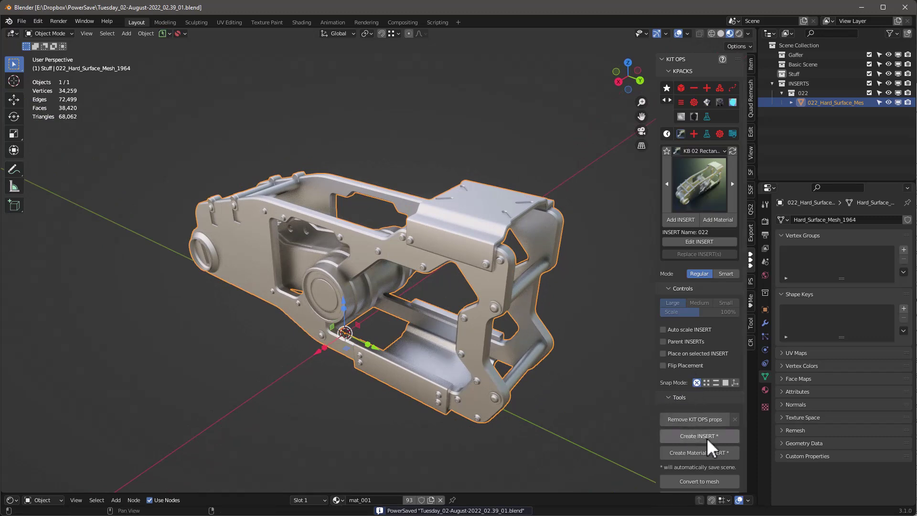
pyautogui.scroll(-4, 707, 438)
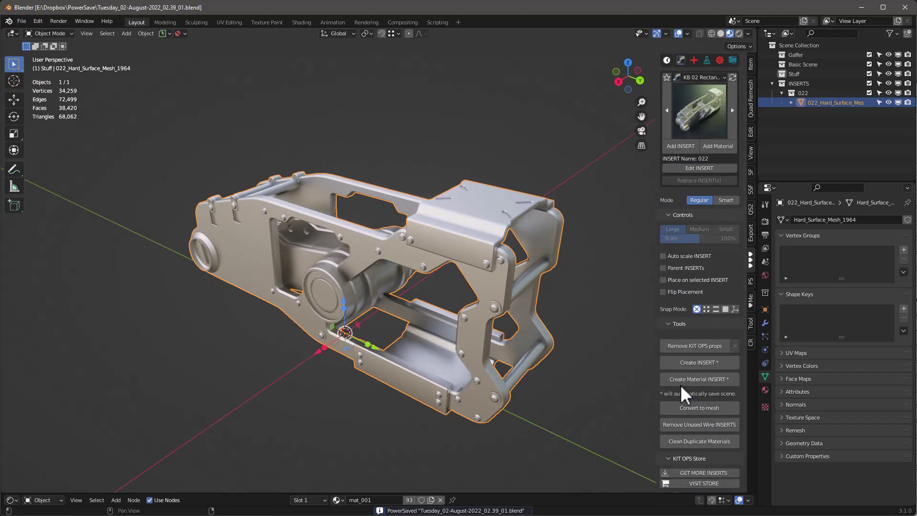
pyautogui.click(709, 363)
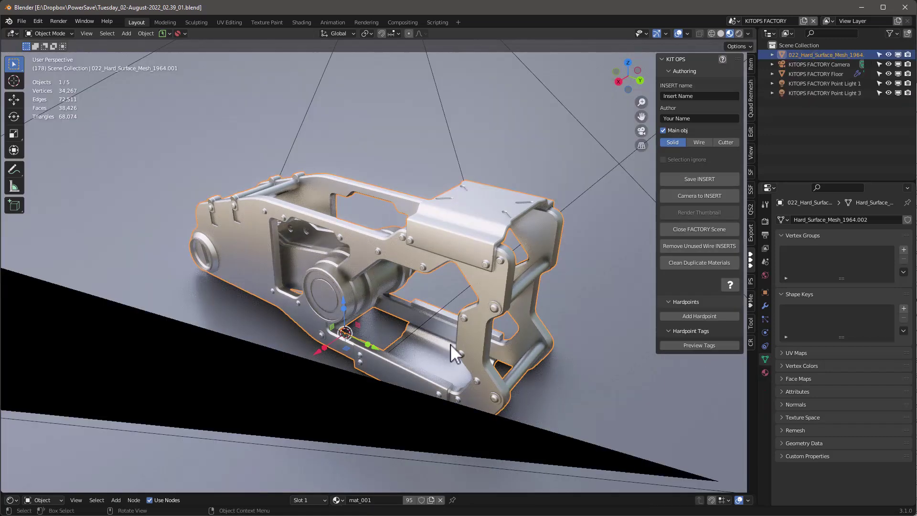
# - Turn on the wireframe overlay for the core mesh in the KITOPS FACTORY scene
pyautogui.moveTo(589, 345); pyautogui.dragTo(343, 244, button='middle')
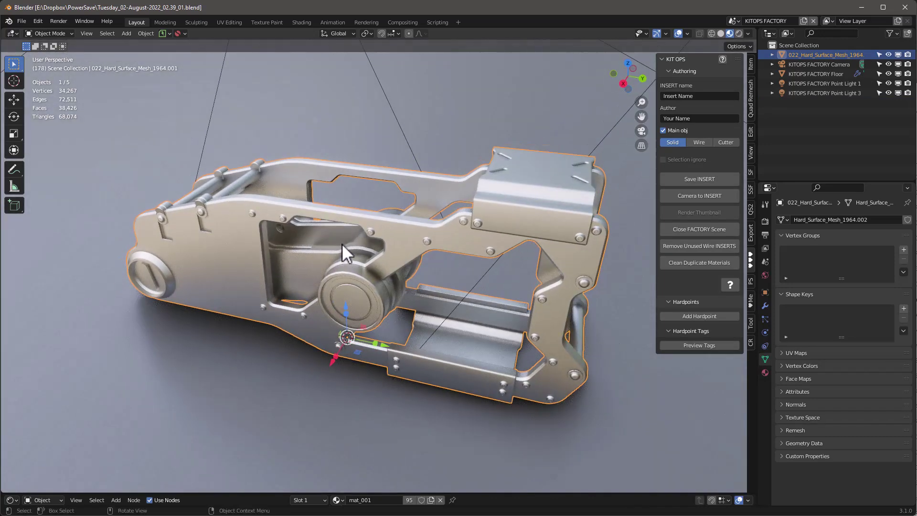
pyautogui.rightClick(451, 242)
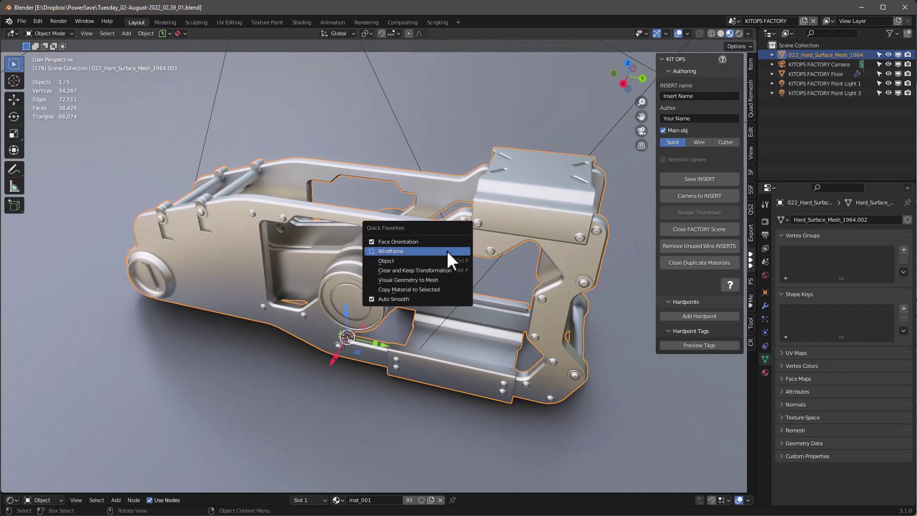
pyautogui.click(446, 250)
pyautogui.moveTo(380, 289); pyautogui.dragTo(440, 276, button='middle')
pyautogui.scroll(1, 416, 273)
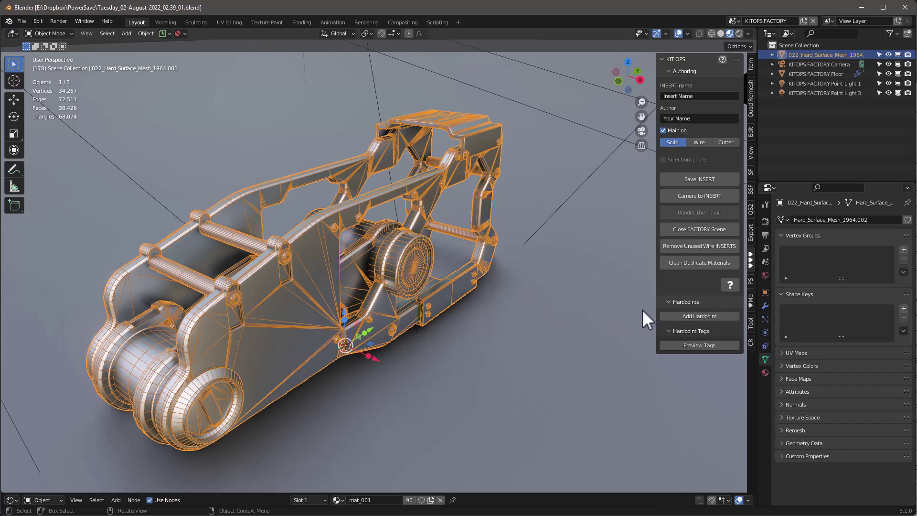
# - Add a hardpoint centred on the round hub cap on each side of the core
pyautogui.click(688, 319)
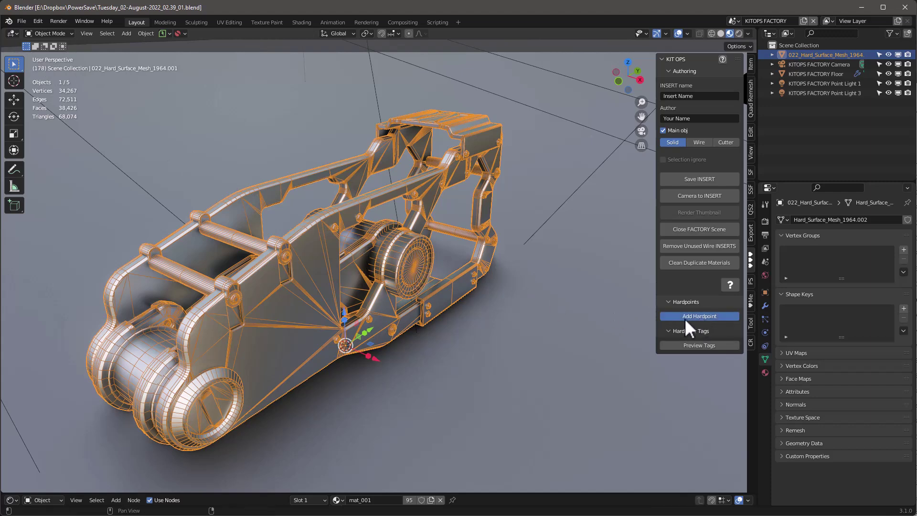
pyautogui.click(416, 274)
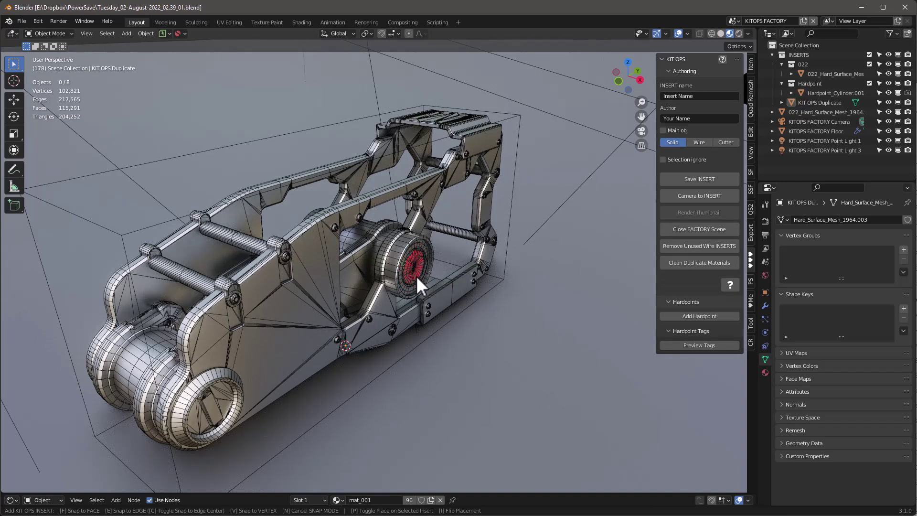
pyautogui.click(416, 276)
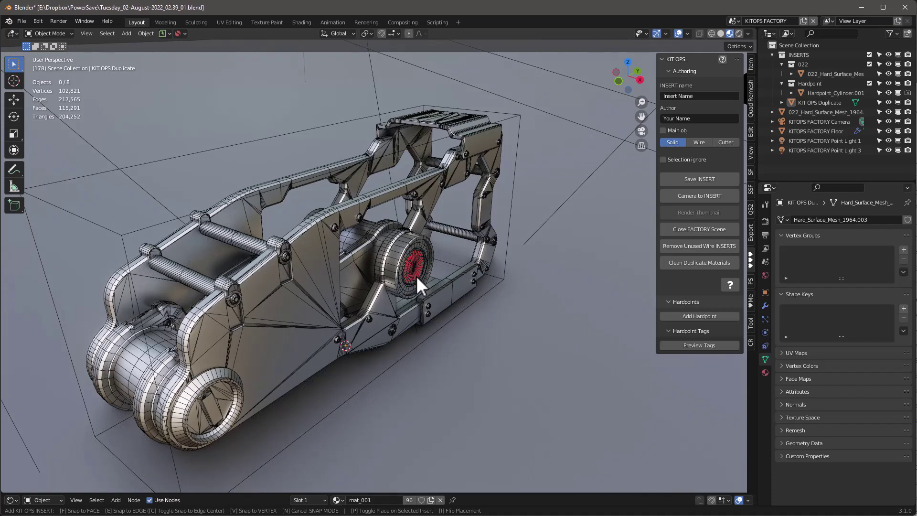
pyautogui.moveTo(361, 270); pyautogui.dragTo(450, 285, button='middle')
pyautogui.click(698, 339)
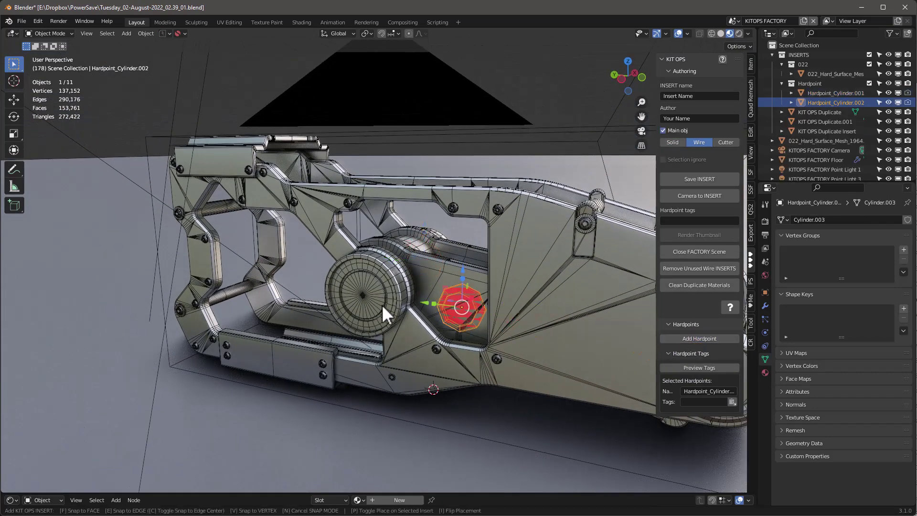
pyautogui.click(357, 303)
# - Add a hardpoint inside the round ring recess on each side of the core's narrow end
pyautogui.scroll(-3, 314, 279)
pyautogui.scroll(5, 521, 335)
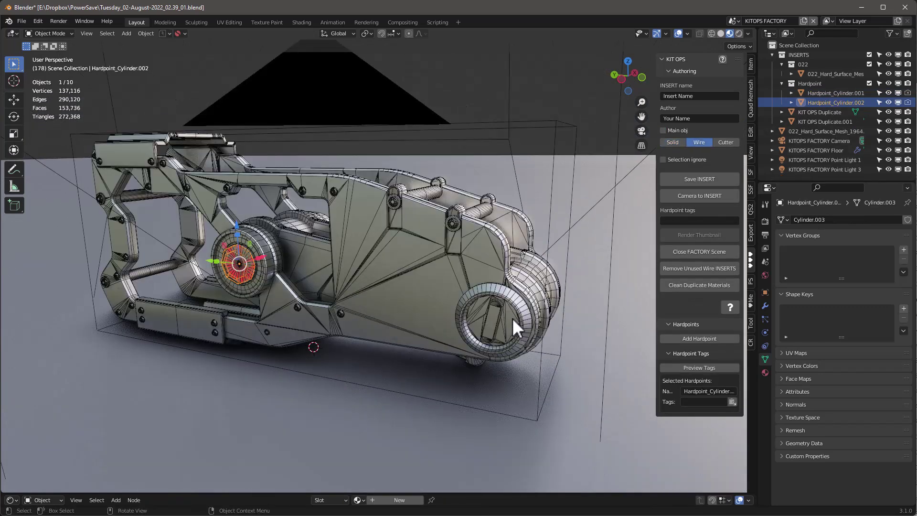
pyautogui.click(695, 337)
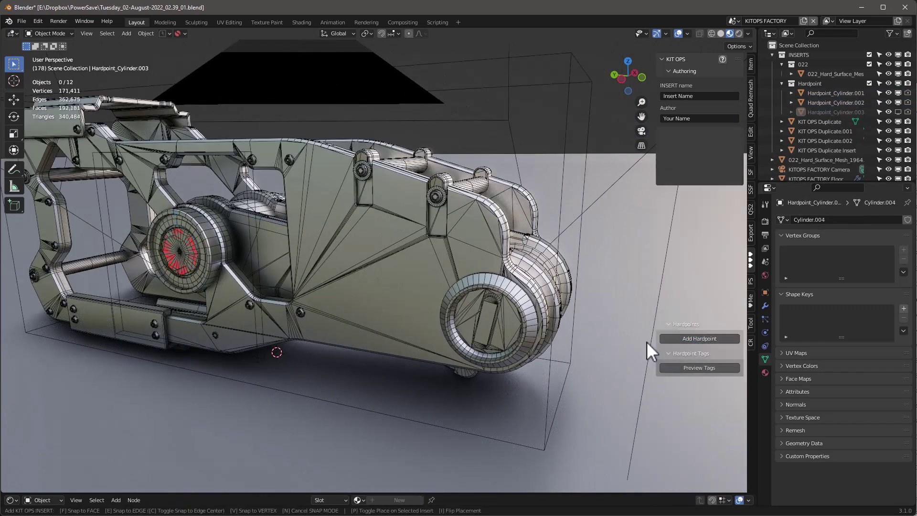
pyautogui.click(486, 329)
pyautogui.moveTo(494, 310); pyautogui.dragTo(442, 288, button='middle')
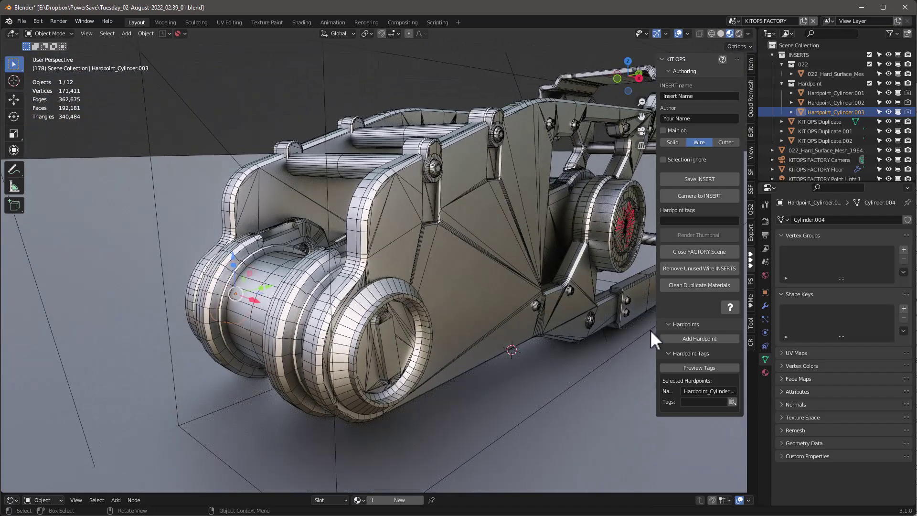
pyautogui.click(704, 338)
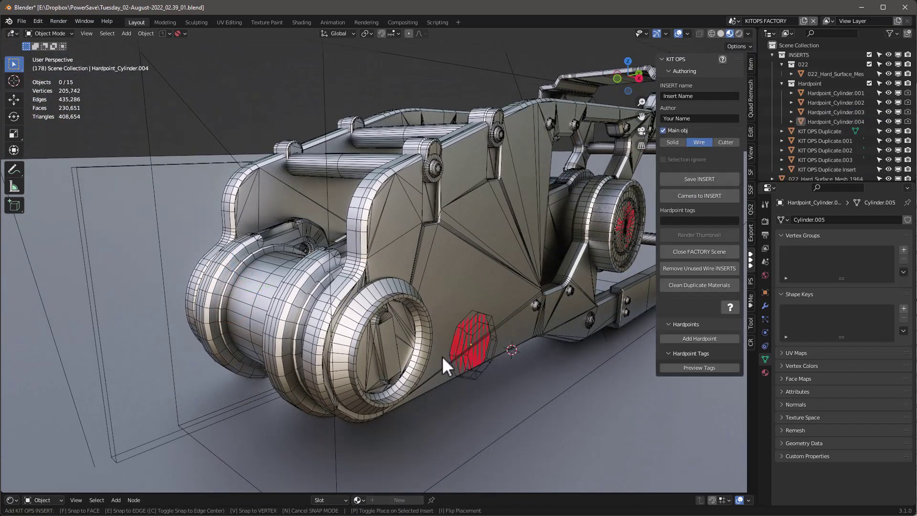
pyautogui.click(392, 355)
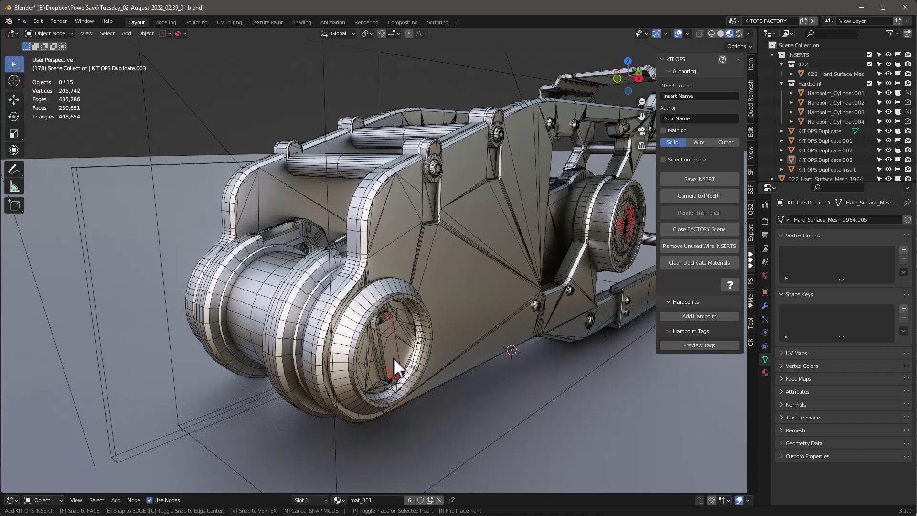
pyautogui.click(391, 351)
# - Select the main core mesh and set the INSERT name to core-test
pyautogui.scroll(-2, 388, 348)
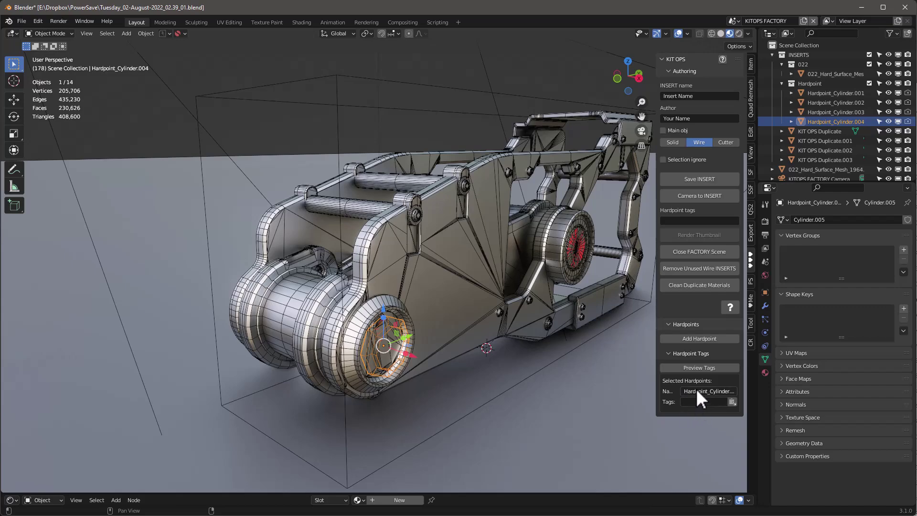
pyautogui.moveTo(374, 273); pyautogui.dragTo(457, 258, button='middle')
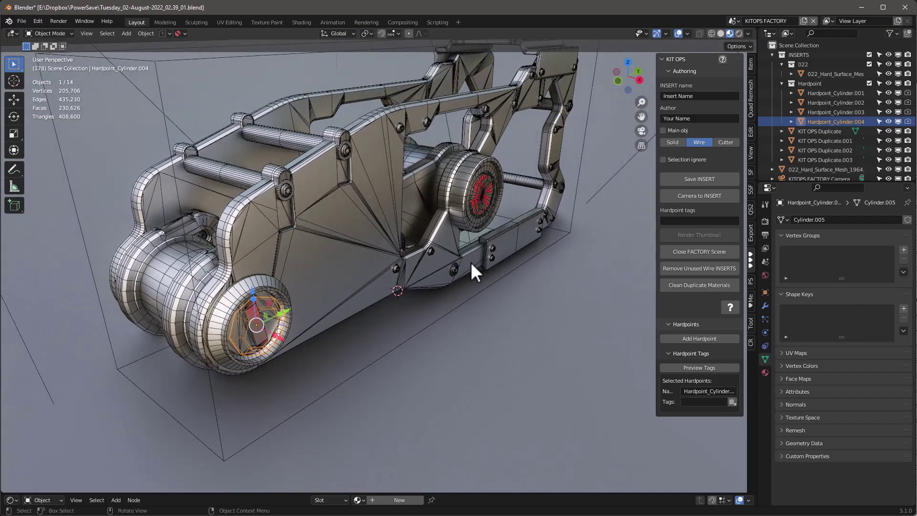
pyautogui.moveTo(419, 198)
pyautogui.mouseDown(button='middle')
pyautogui.moveTo(405, 196)
pyautogui.moveTo(405, 211)
pyautogui.moveTo(409, 197)
pyautogui.moveTo(392, 218)
pyautogui.moveTo(414, 232)
pyautogui.moveTo(382, 225)
pyautogui.moveTo(400, 225)
pyautogui.mouseUp(button='middle')
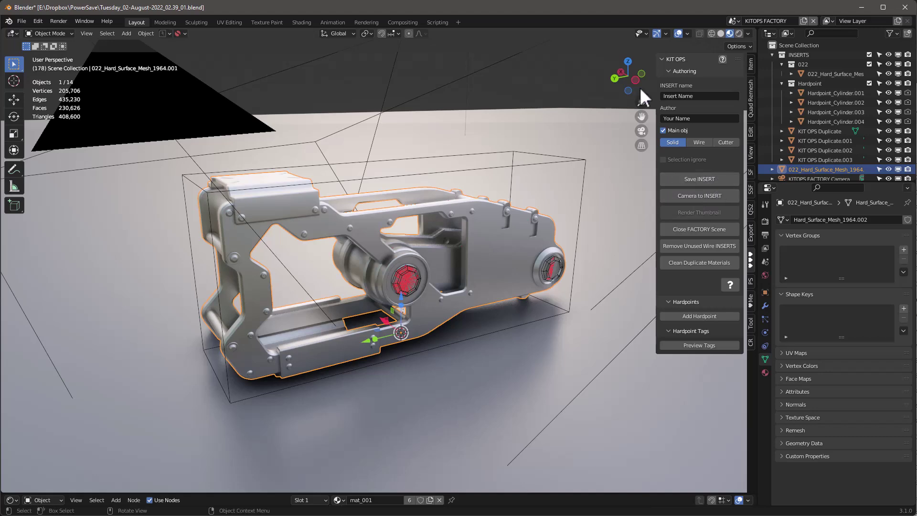
pyautogui.click(701, 95)
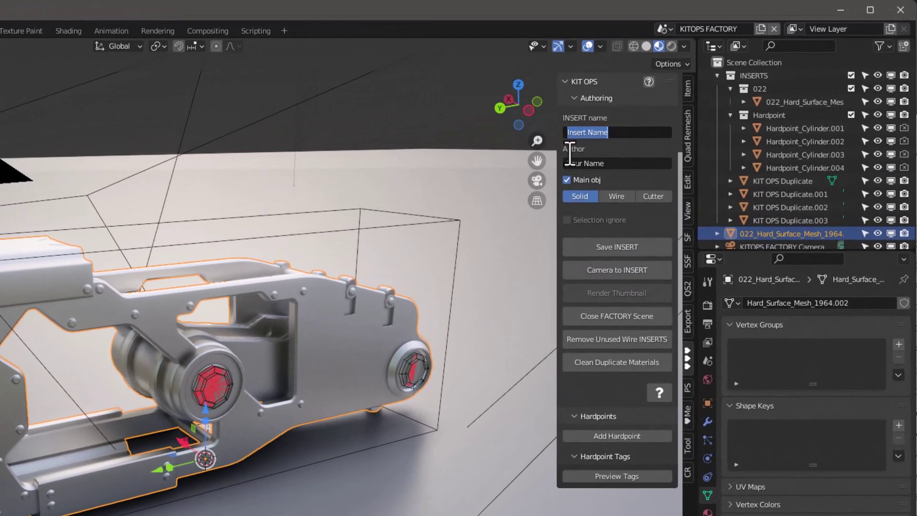
pyautogui.write('core-test')
pyautogui.press('Return')
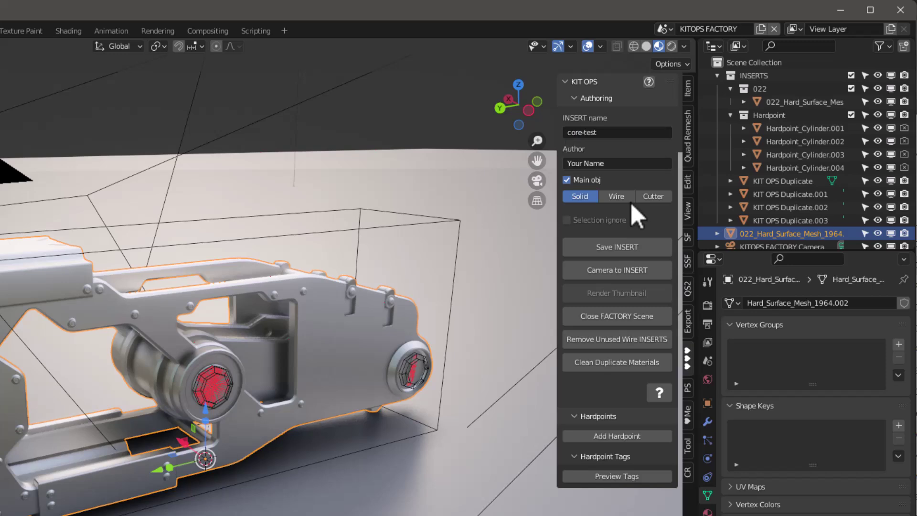
# - Save the INSERT as core-test.blend in the test KPACK folder
pyautogui.click(617, 249)
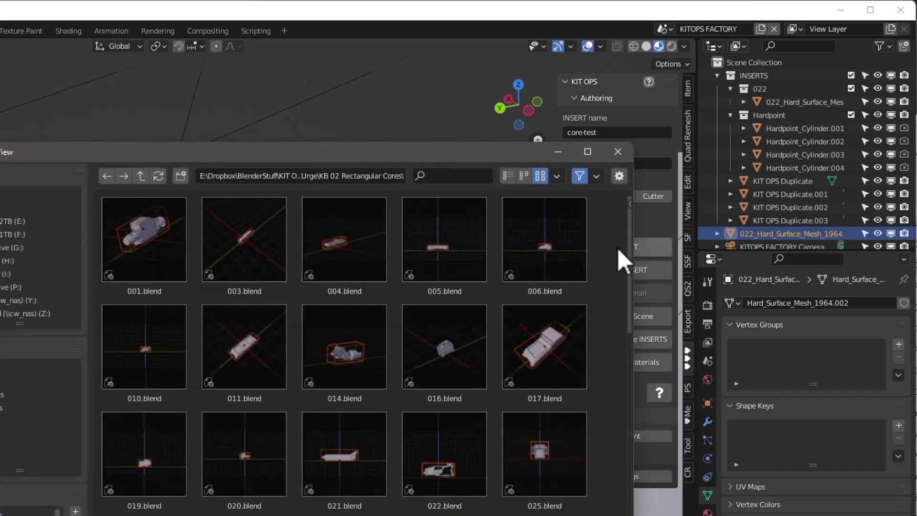
pyautogui.click(141, 176)
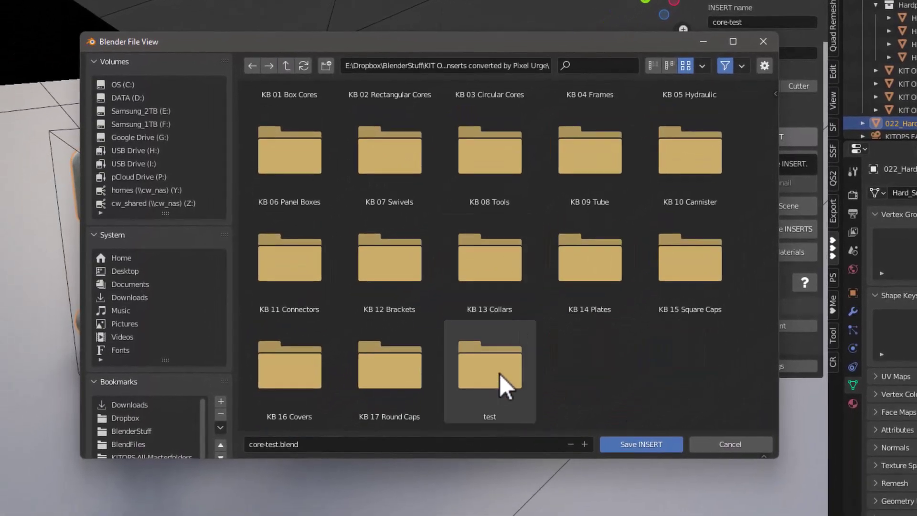
pyautogui.doubleClick(499, 374)
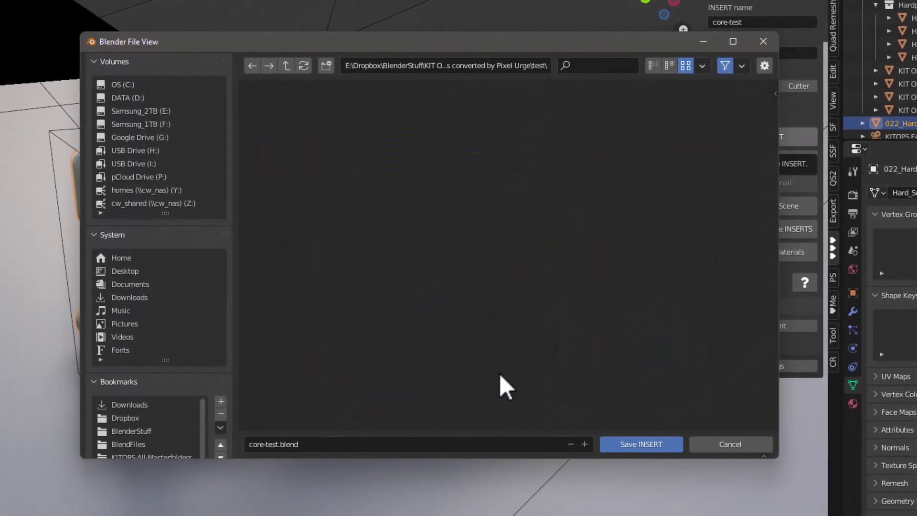
pyautogui.click(628, 444)
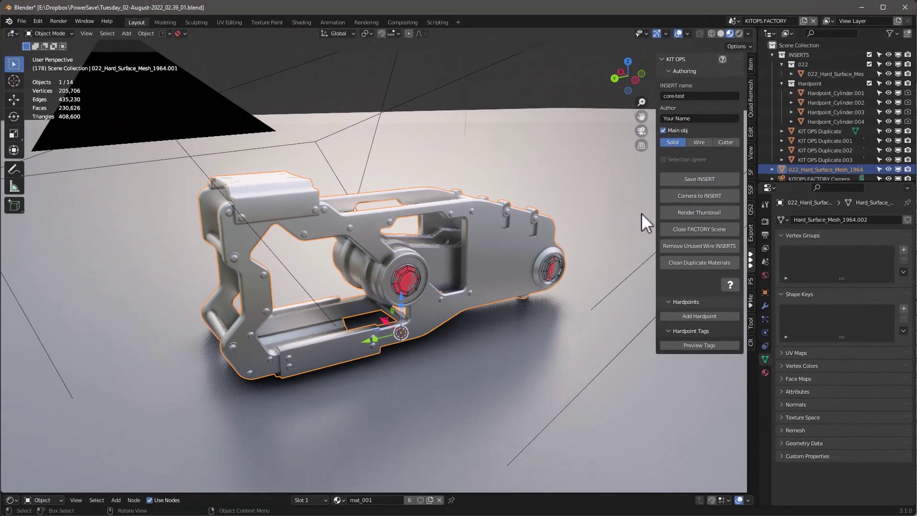
# - Aim the factory camera at the INSERT and render its thumbnail
pyautogui.click(701, 195)
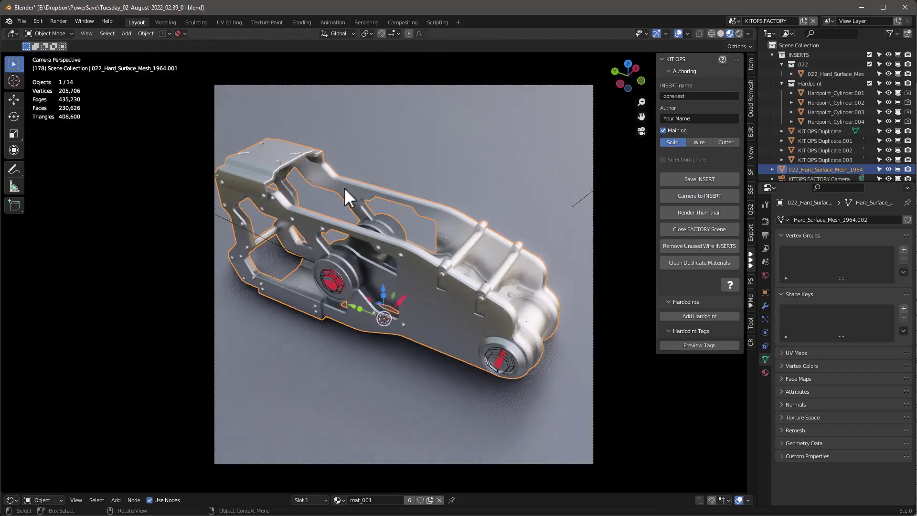
pyautogui.click(702, 213)
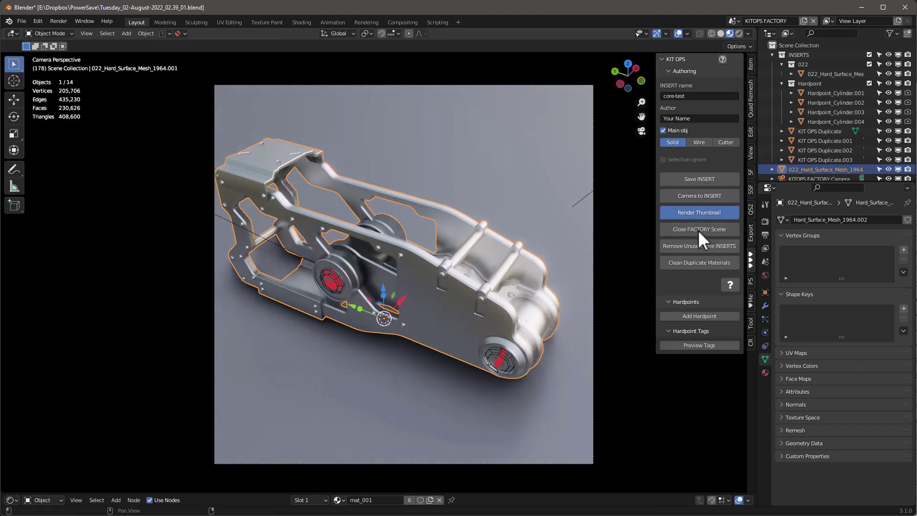
# - Close the FACTORY scene and start a new General file cleared of all its default objects
pyautogui.click(698, 230)
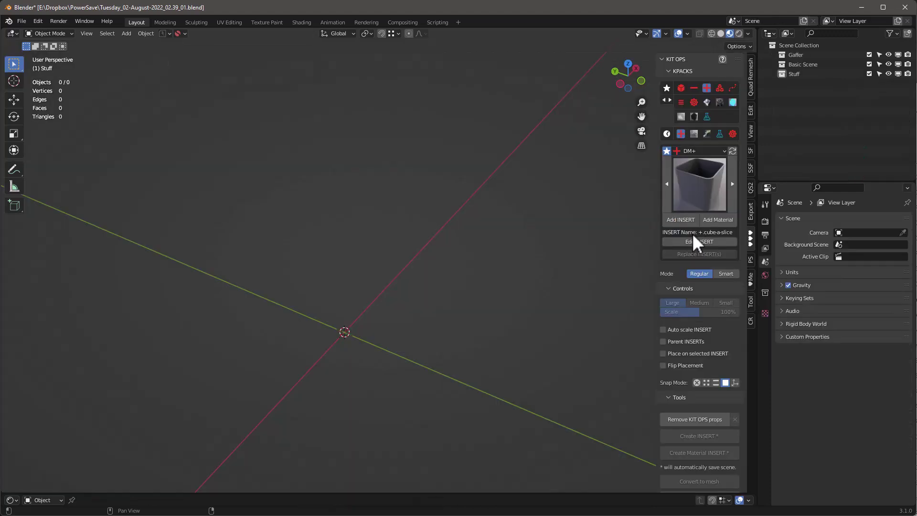
pyautogui.click(21, 20)
pyautogui.moveTo(27, 30)
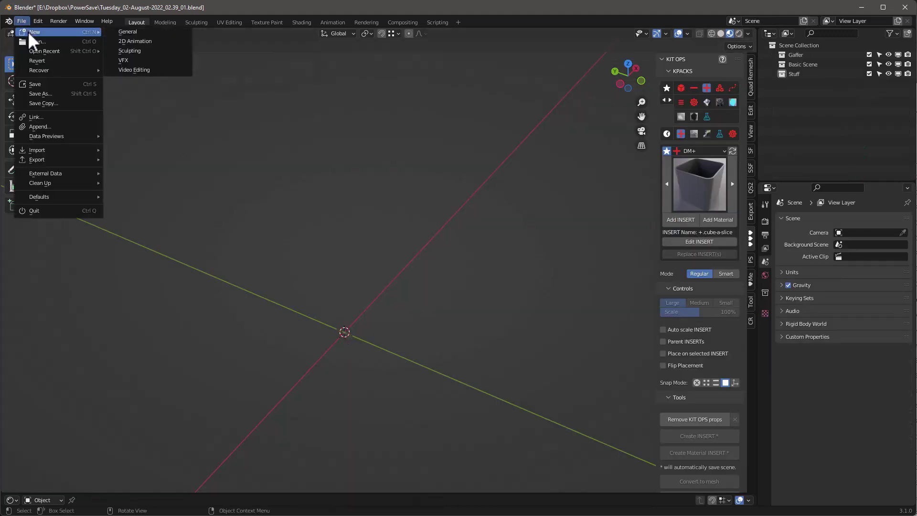
pyautogui.click(140, 29)
pyautogui.click(475, 284)
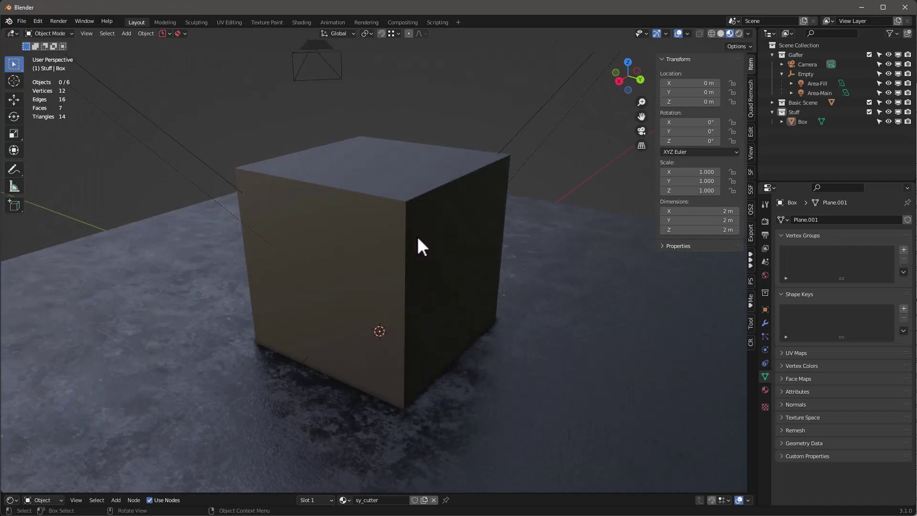
pyautogui.press('a')
pyautogui.press('Delete')
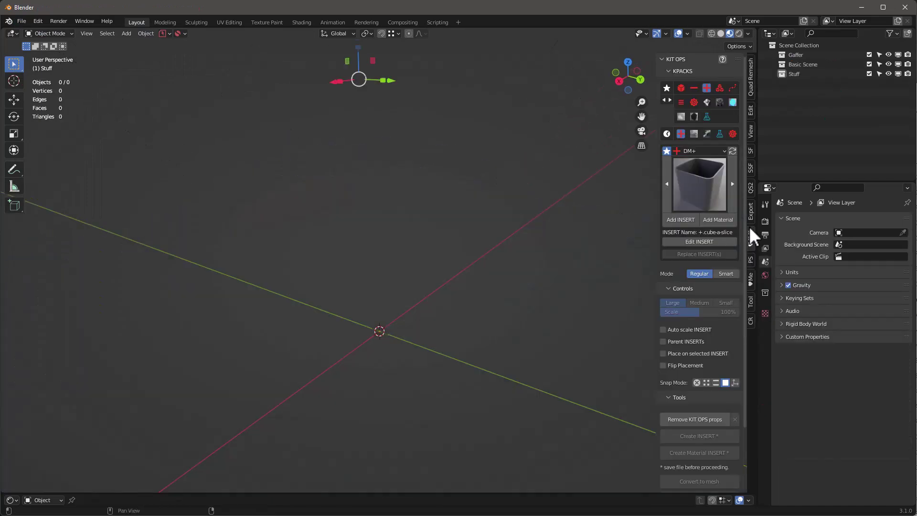
# - Add the core-test INSERT from the test KPACK to the empty scene
pyautogui.click(715, 152)
pyautogui.click(673, 330)
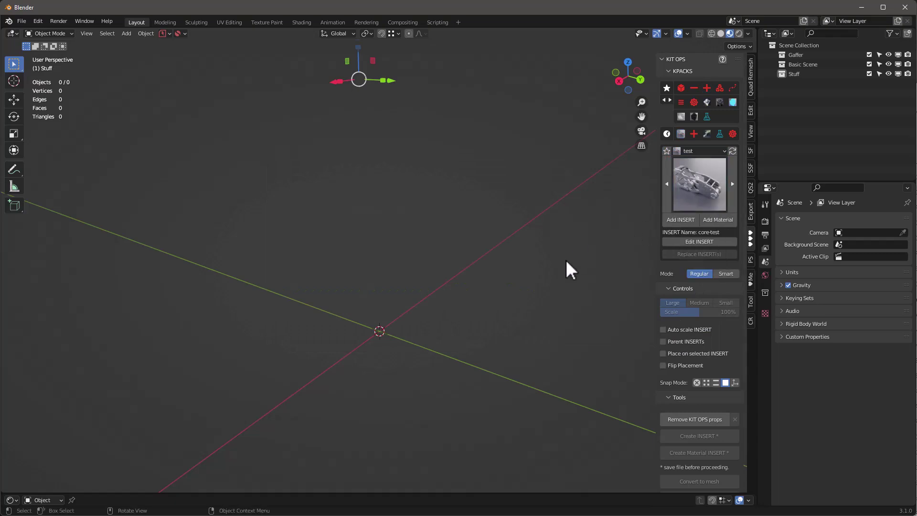
pyautogui.click(690, 218)
# - Examine the hardpoints in the core's side hub and in the ring recess at its narrow end from several angles
pyautogui.scroll(5, 371, 337)
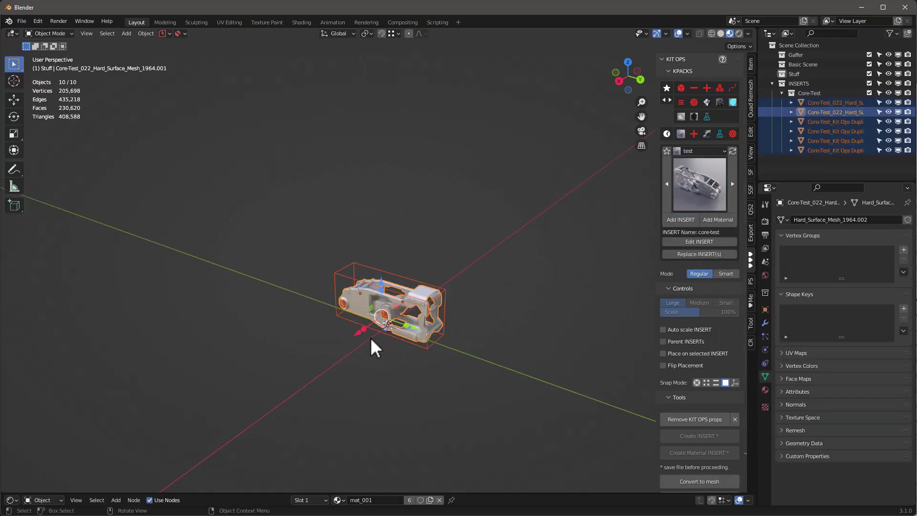
pyautogui.moveTo(389, 324); pyautogui.dragTo(300, 257, button='middle')
pyautogui.click(366, 263)
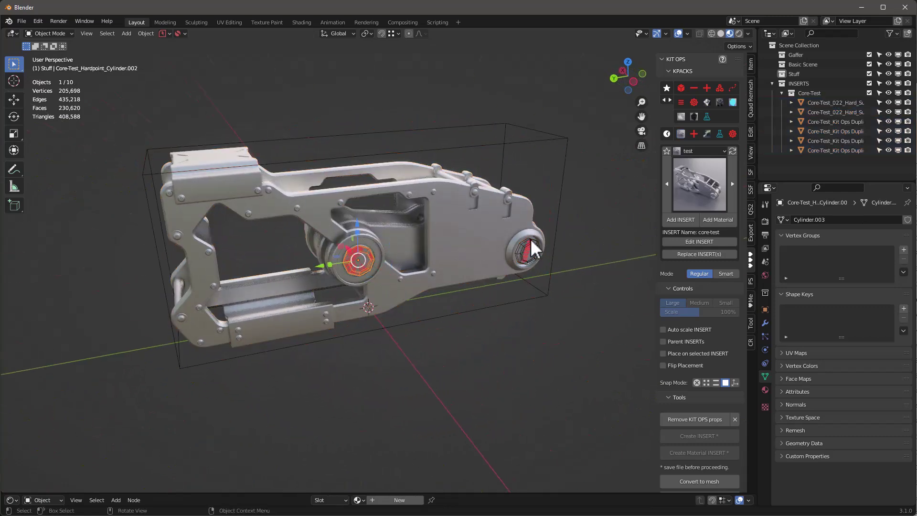
pyautogui.moveTo(531, 243); pyautogui.dragTo(287, 256, button='middle')
pyautogui.click(458, 308)
pyautogui.scroll(-2, 454, 299)
pyautogui.click(242, 265)
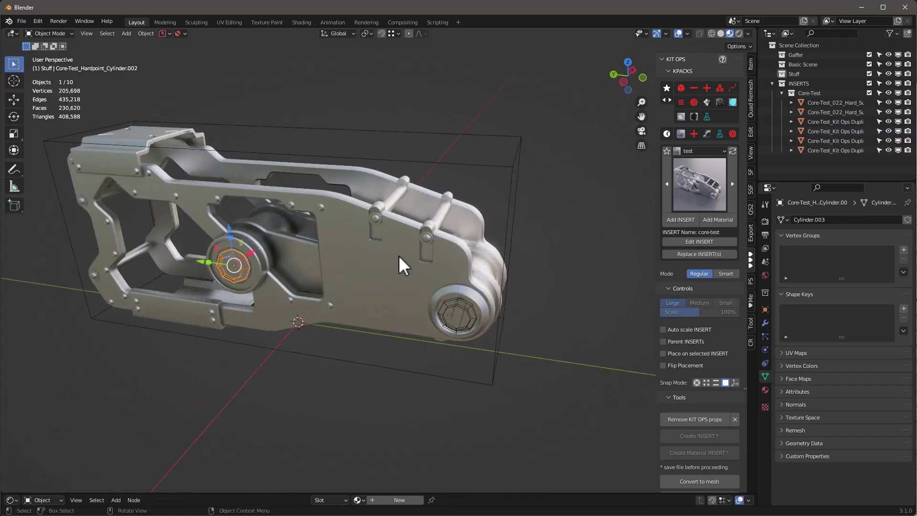
pyautogui.moveTo(399, 262); pyautogui.dragTo(459, 250, button='middle')
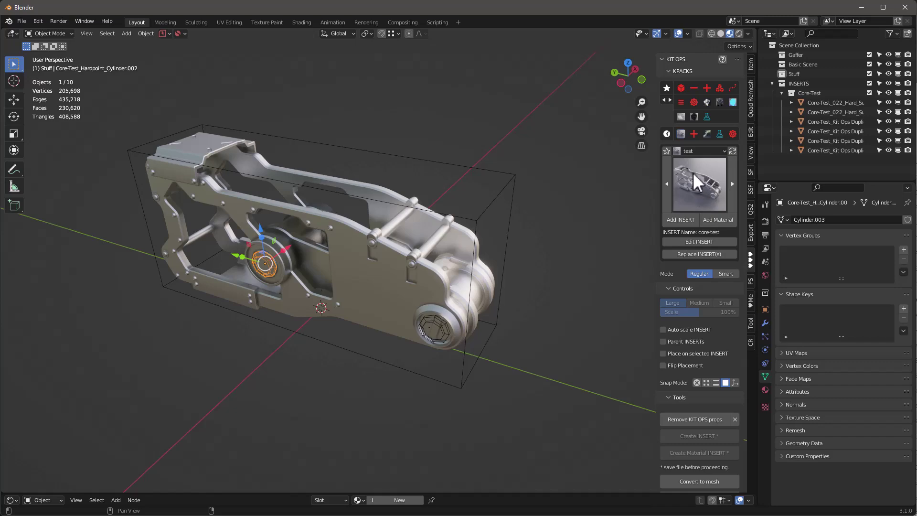
pyautogui.moveTo(335, 287); pyautogui.dragTo(354, 317, button='middle')
pyautogui.scroll(-2, 382, 364)
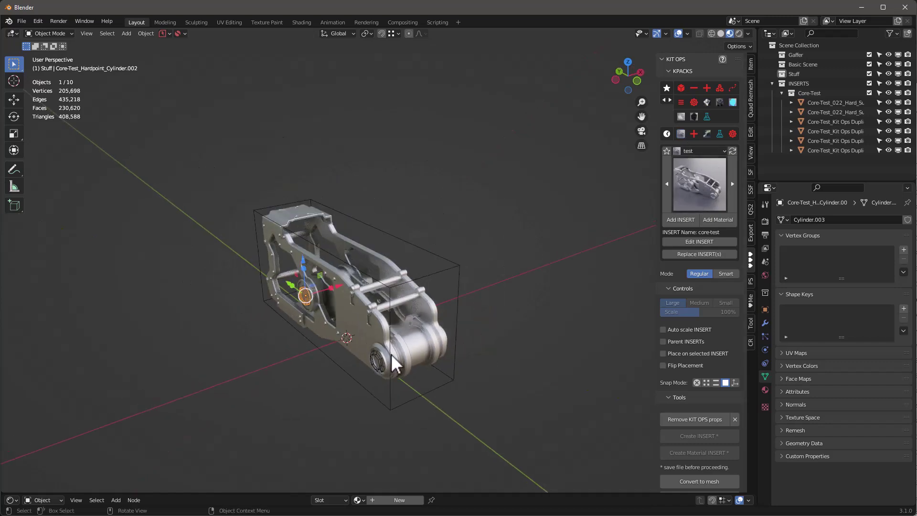
pyautogui.scroll(5, 389, 358)
pyautogui.scroll(-2, 401, 315)
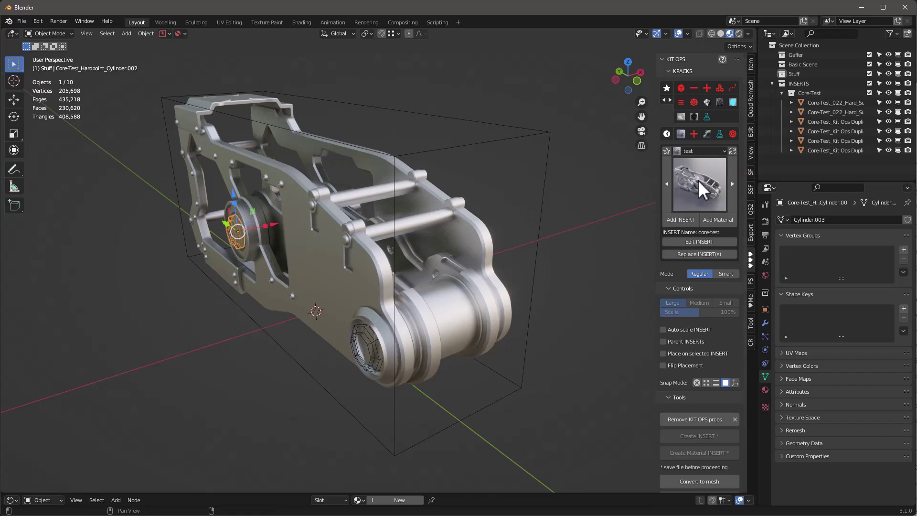
pyautogui.scroll(1, 414, 336)
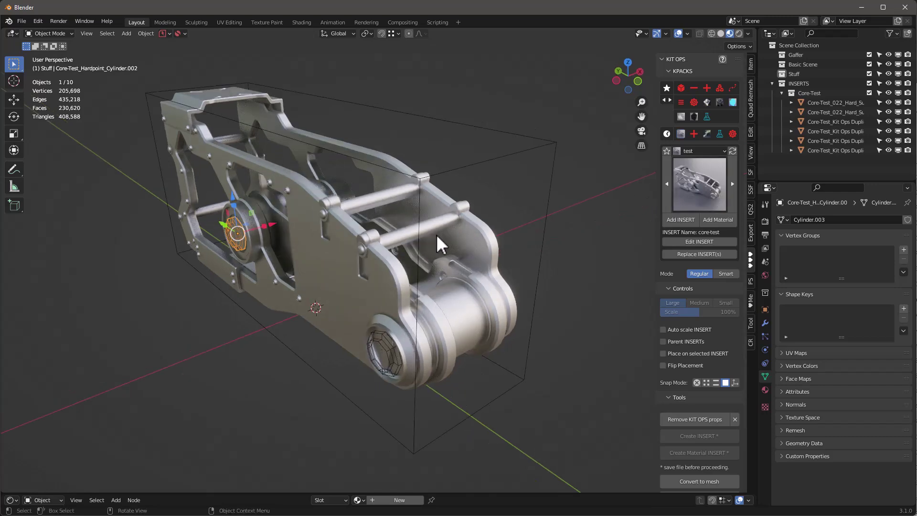
pyautogui.scroll(-2, 502, 231)
pyautogui.moveTo(457, 270); pyautogui.dragTo(497, 265, button='middle')
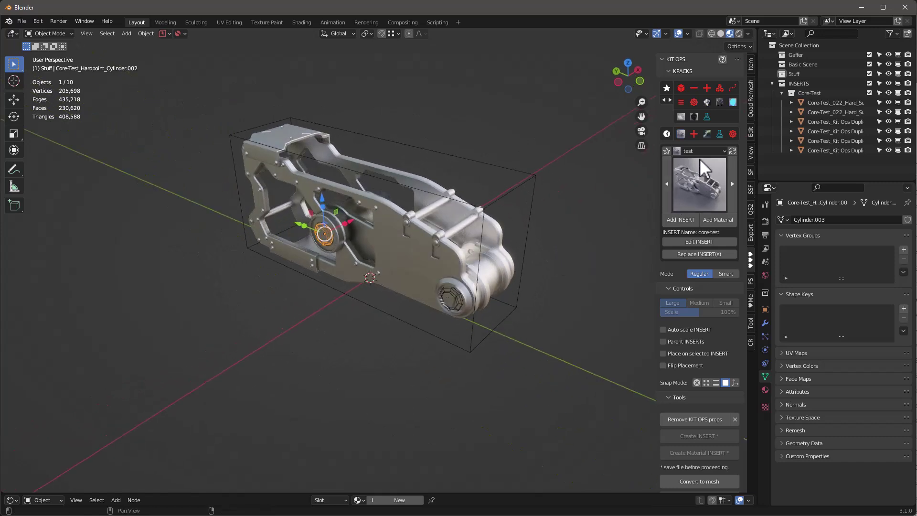
pyautogui.scroll(2, 282, 366)
# - Add a mesh circle, scale it down to a small ring and place it on the X axis beside the core
pyautogui.hotkey('shift', 'a')
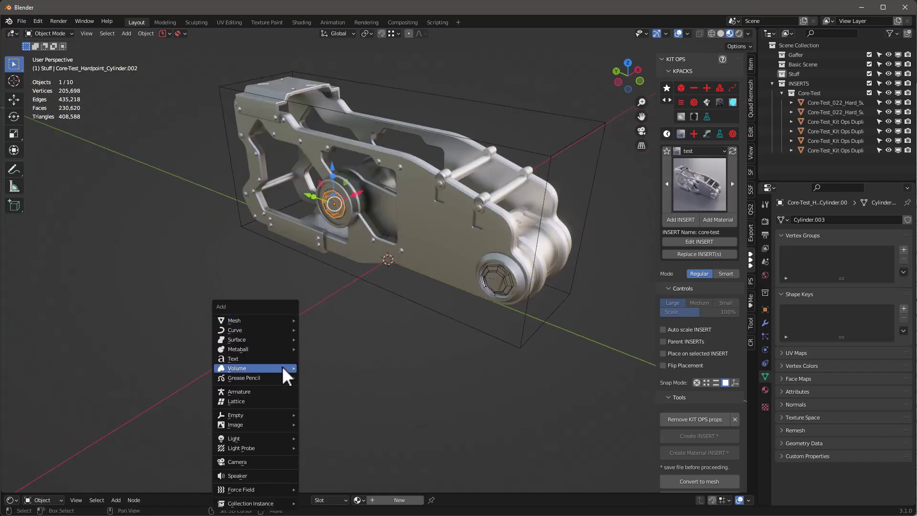
pyautogui.moveTo(249, 322)
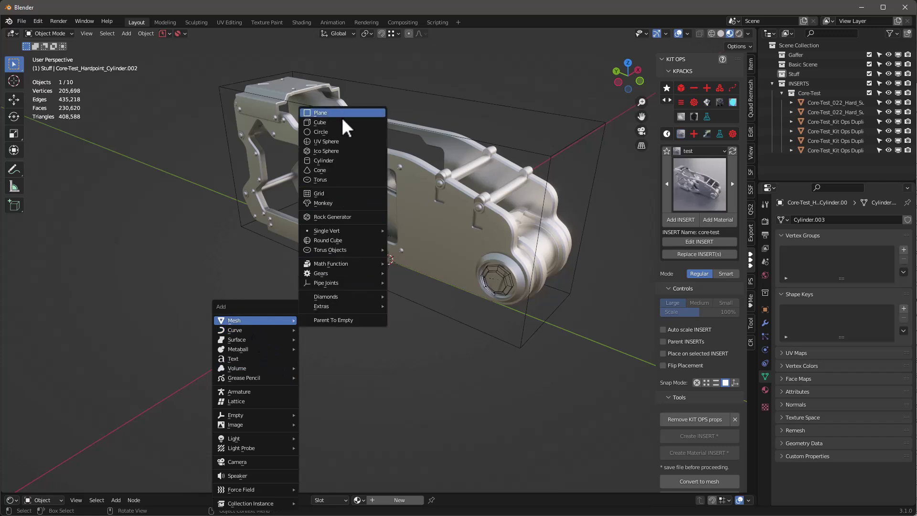
pyautogui.click(334, 133)
pyautogui.press('s')
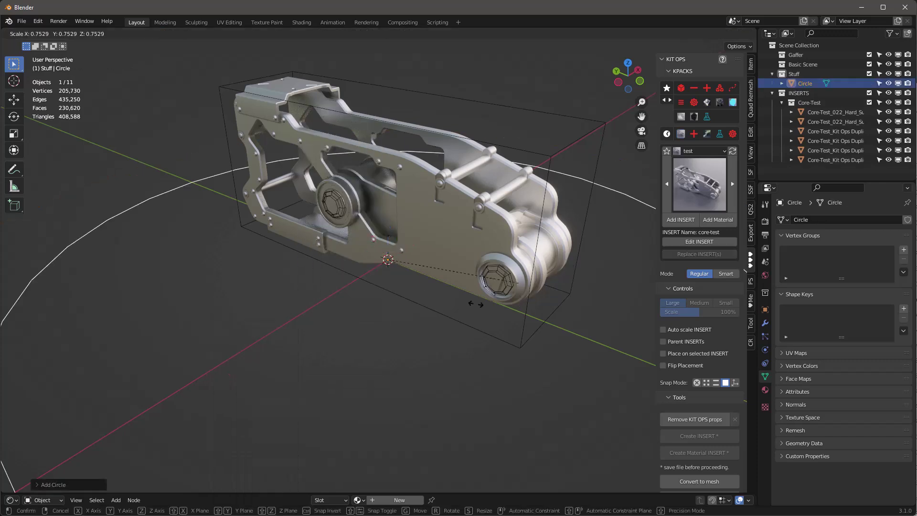
pyautogui.click(396, 285)
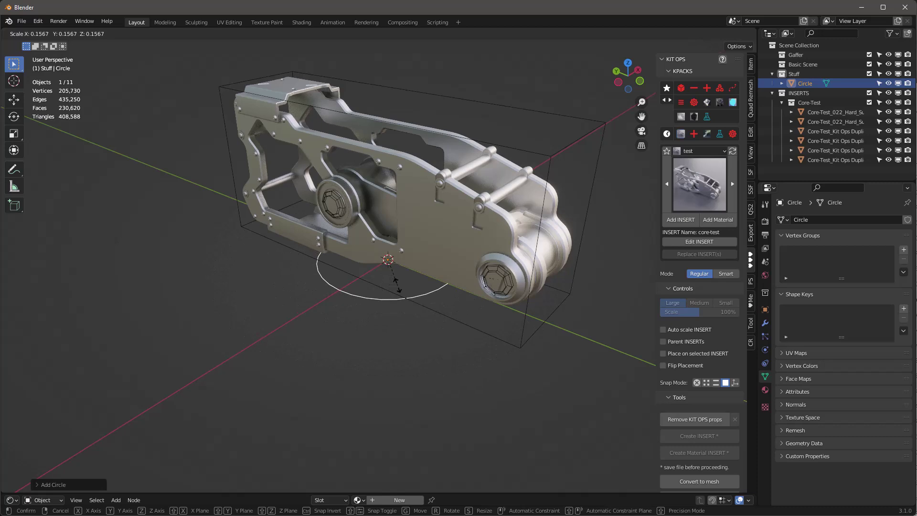
pyautogui.moveTo(413, 247); pyautogui.dragTo(307, 310)
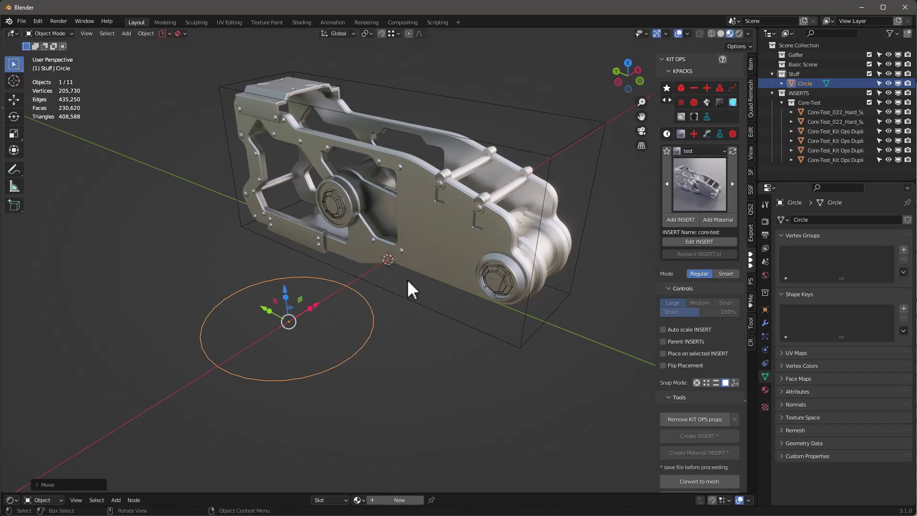
pyautogui.press('s')
pyautogui.click(328, 337)
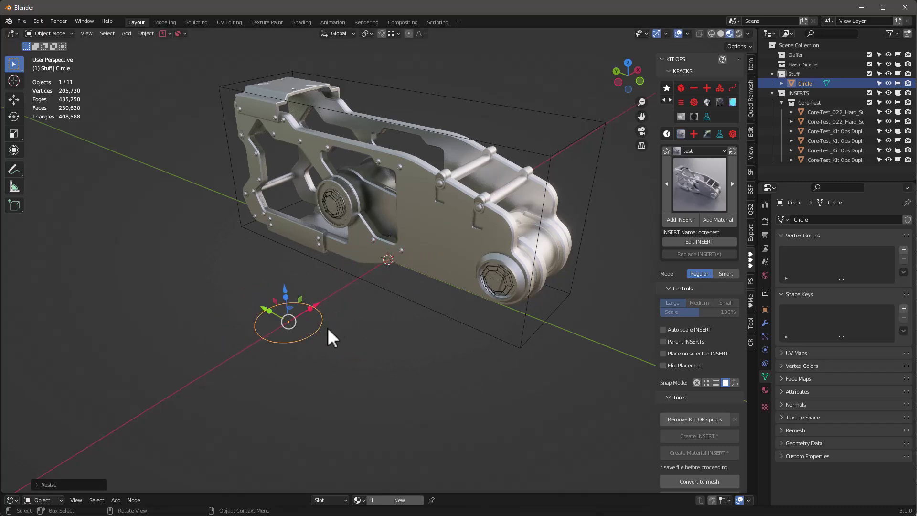
# - Fill the circle with a face and extrude it upward into a short cylinder
pyautogui.press('Tab')
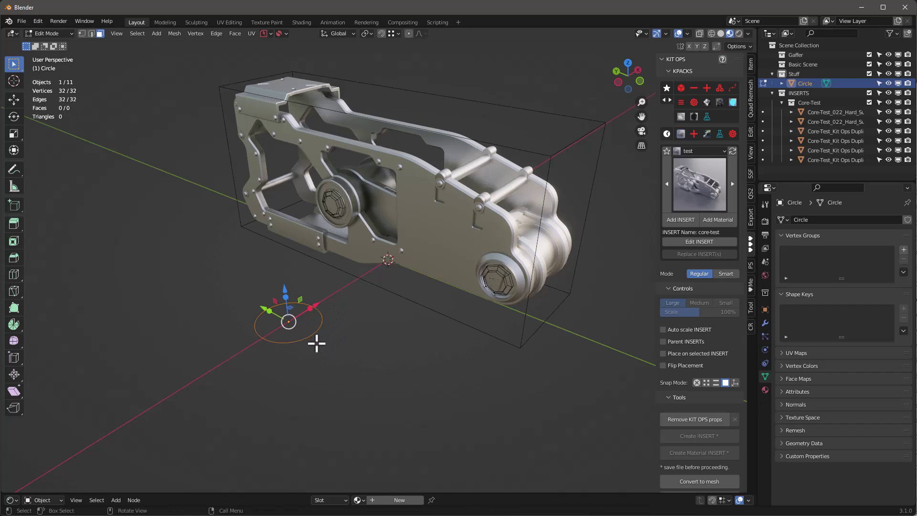
pyautogui.press('f')
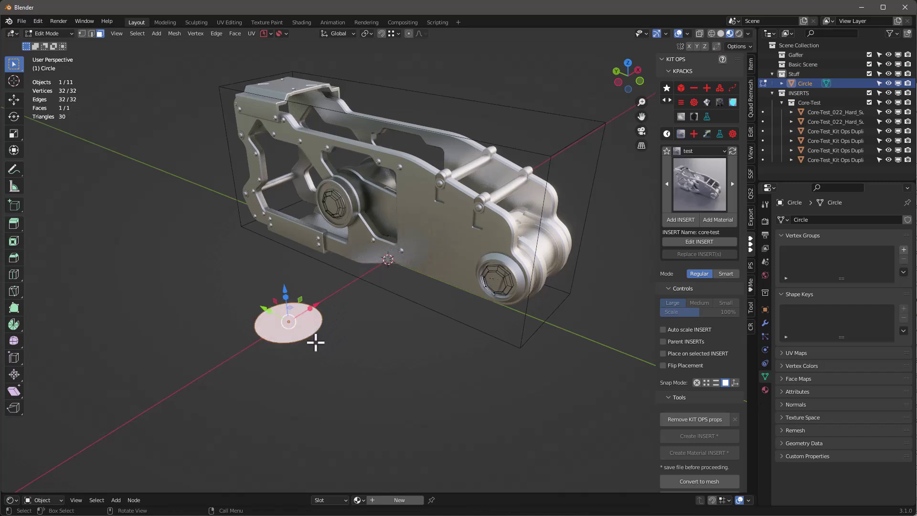
pyautogui.press('e')
pyautogui.click(310, 297)
# - Inset the cylinder's top face by about 0.2 m and extrude it upward into a narrower neck
pyautogui.press('i')
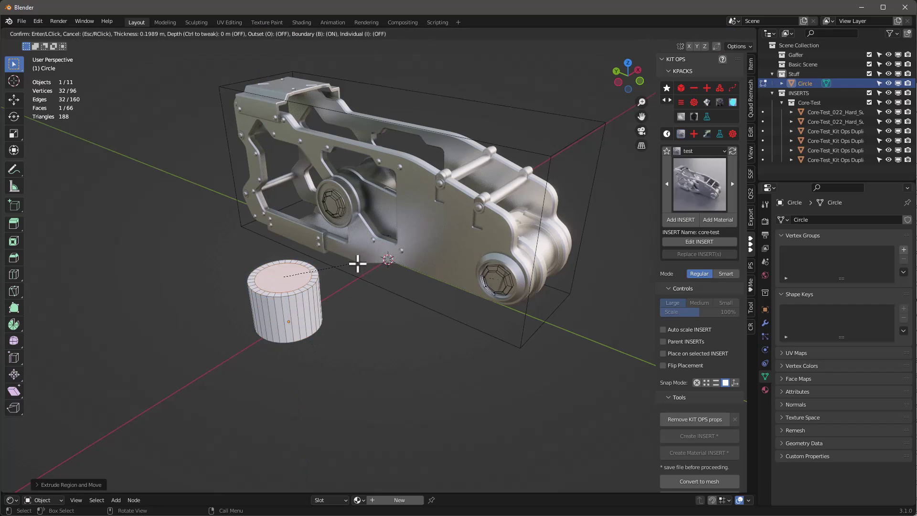
pyautogui.click(356, 263)
pyautogui.press('e')
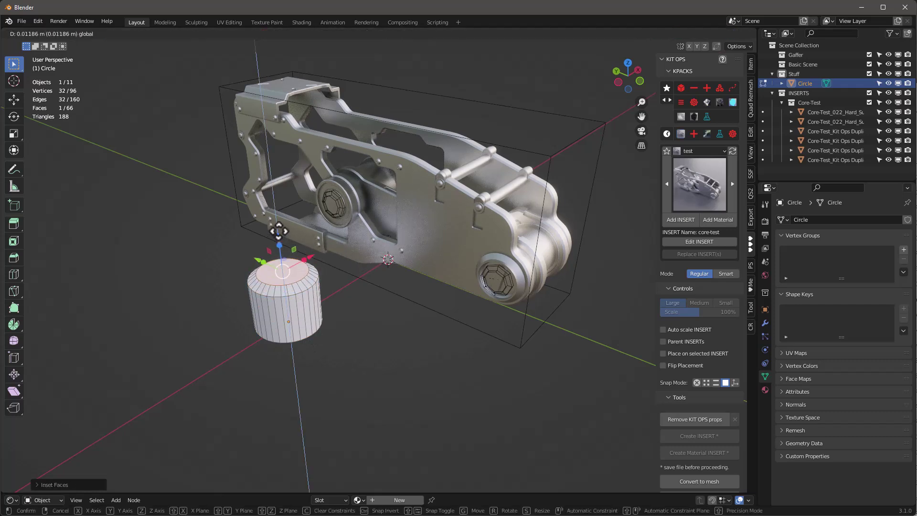
pyautogui.click(278, 201)
# - Extrude and widen the neck's top face into a flared collar, then thicken the collar by about 0.012 m
pyautogui.press('e')
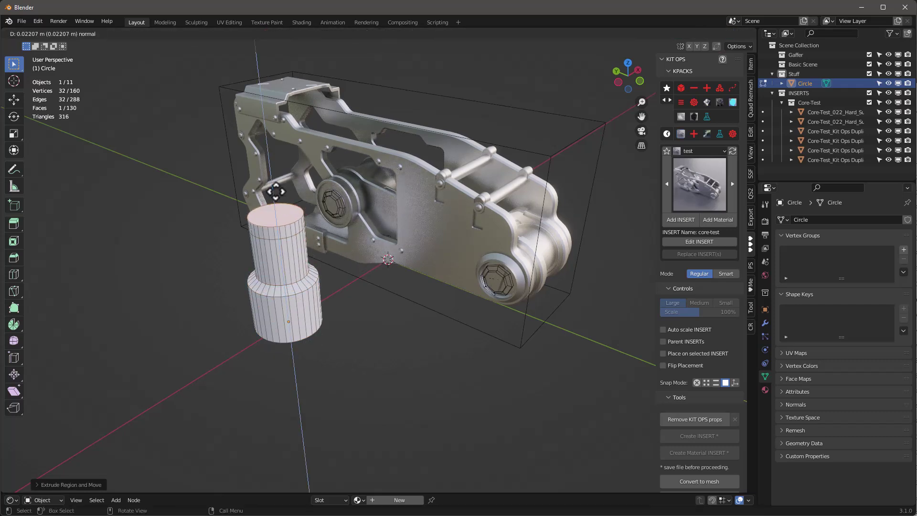
pyautogui.click(278, 200)
pyautogui.press('s')
pyautogui.click(297, 200)
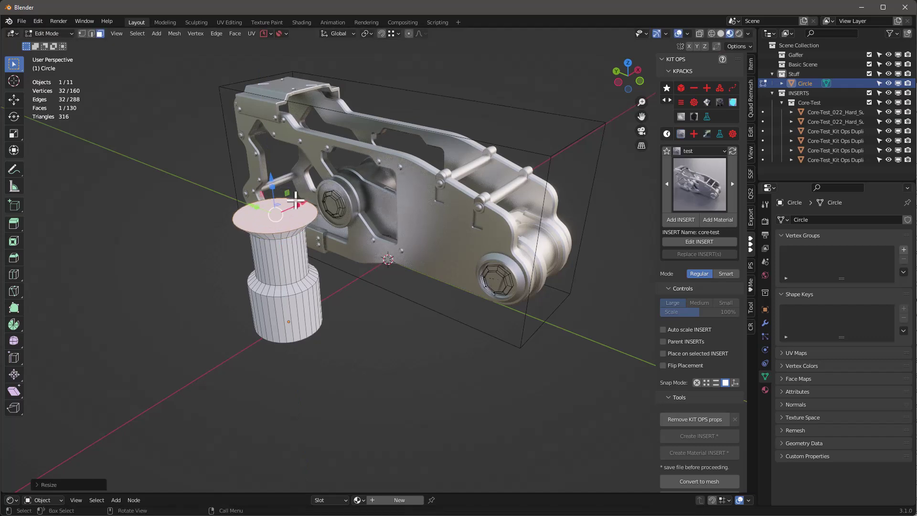
pyautogui.press('e')
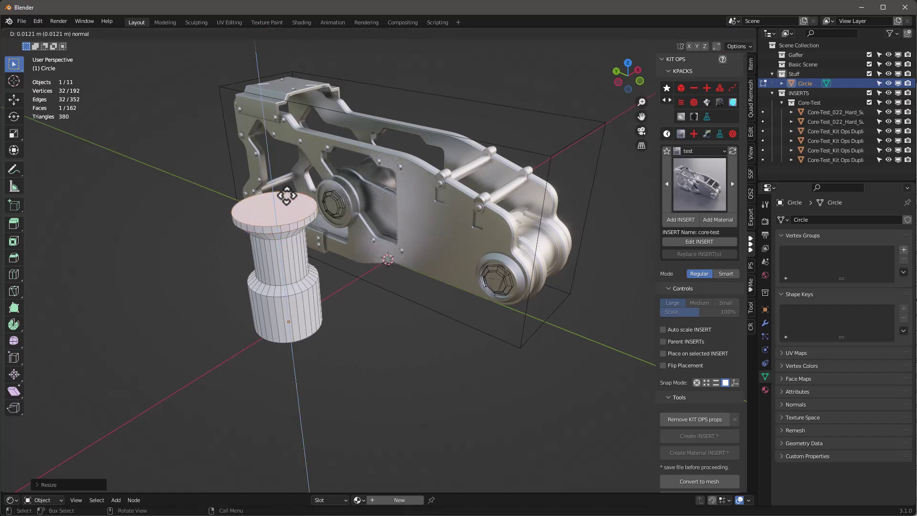
pyautogui.click(287, 195)
pyautogui.press('Tab')
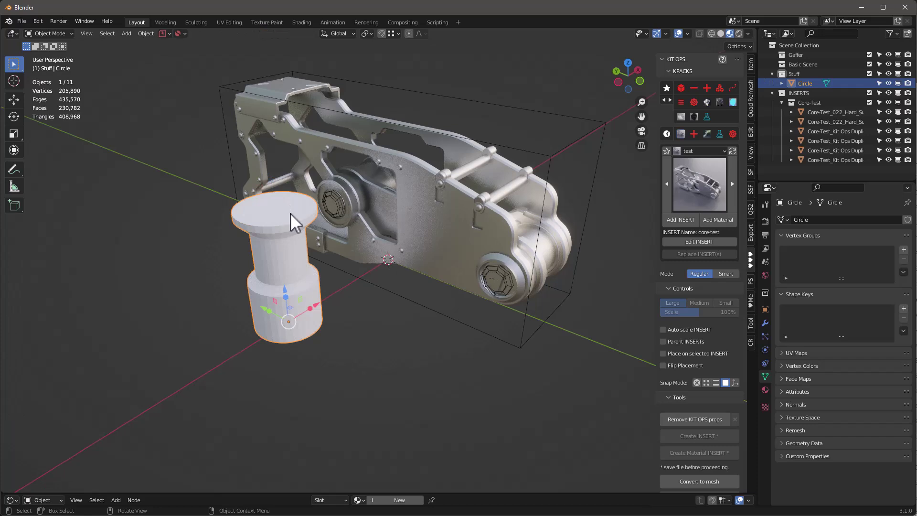
# - Shade the stepped cylinder smooth and enable Auto Smooth at 30°
pyautogui.rightClick(293, 232)
pyautogui.click(293, 229)
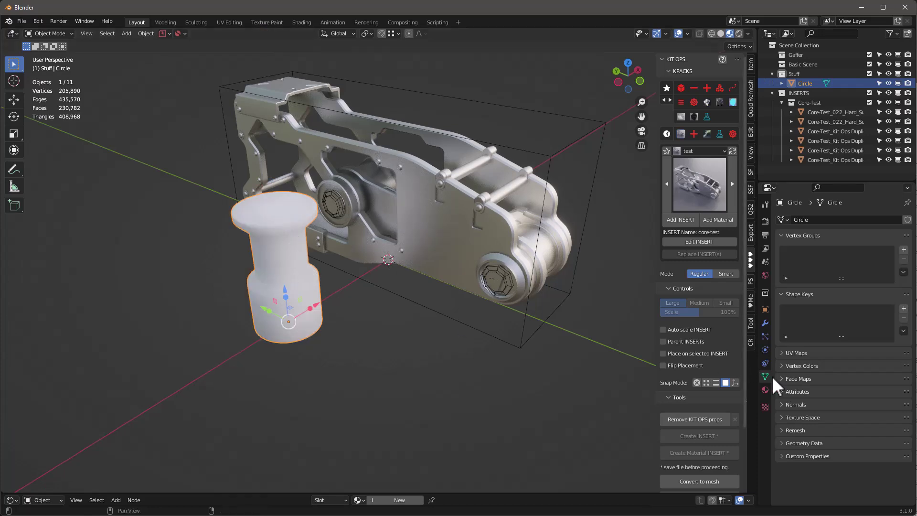
pyautogui.click(796, 405)
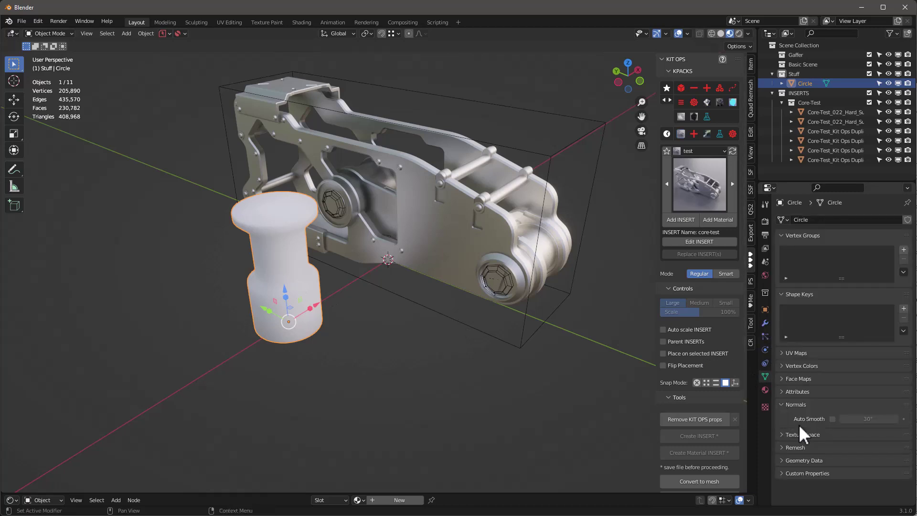
pyautogui.click(833, 419)
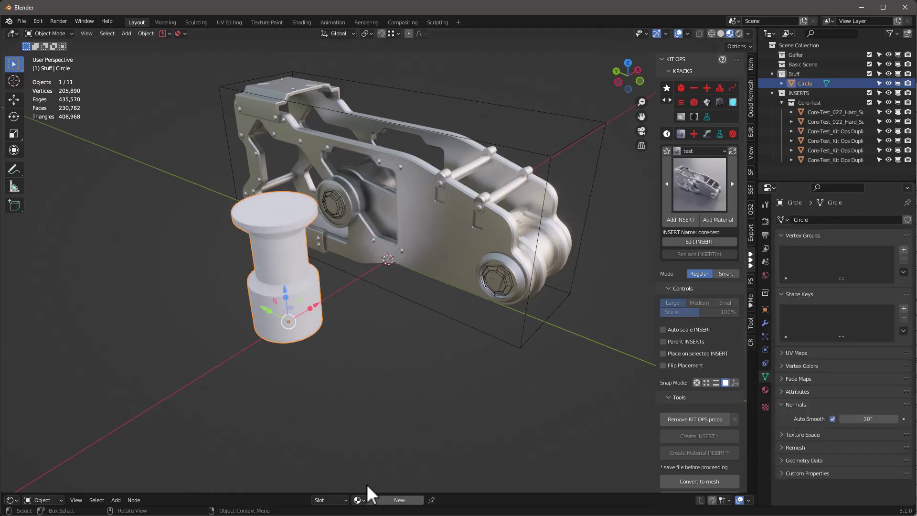
# - Assign the existing mat_001 material to the stepped cylinder
pyautogui.click(360, 500)
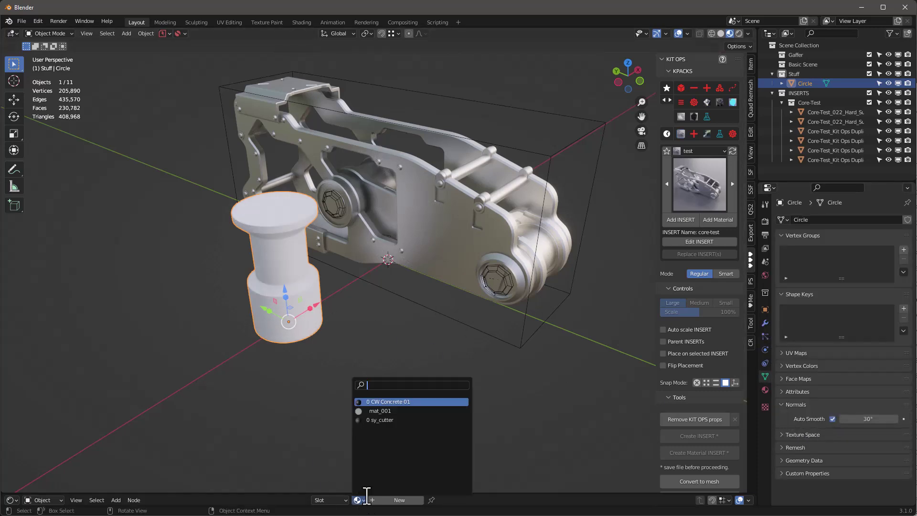
pyautogui.click(392, 418)
pyautogui.moveTo(284, 256); pyautogui.dragTo(233, 301, button='middle')
pyautogui.scroll(5, 293, 314)
pyautogui.scroll(-5, 293, 313)
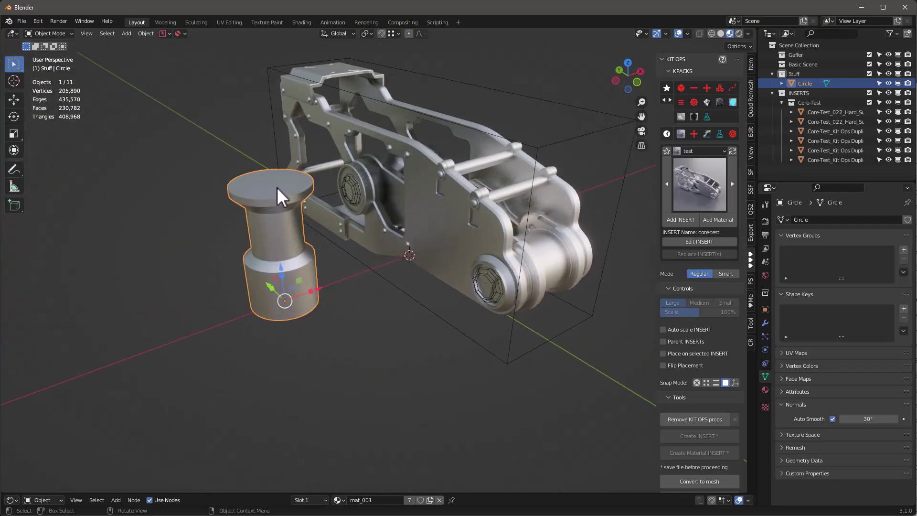
# - Rotate the stepped cylinder 180° about the X axis so its collar faces down
pyautogui.moveTo(279, 186); pyautogui.dragTo(339, 218, button='middle')
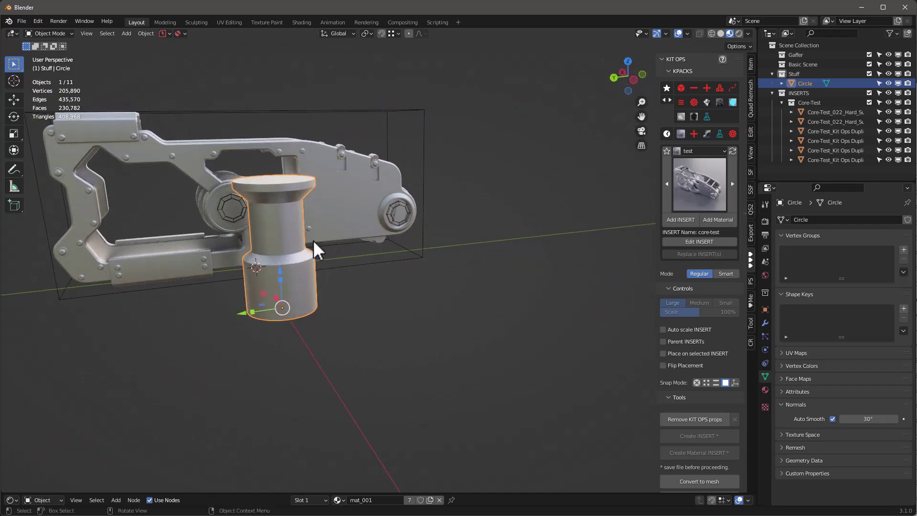
pyautogui.write('rx')
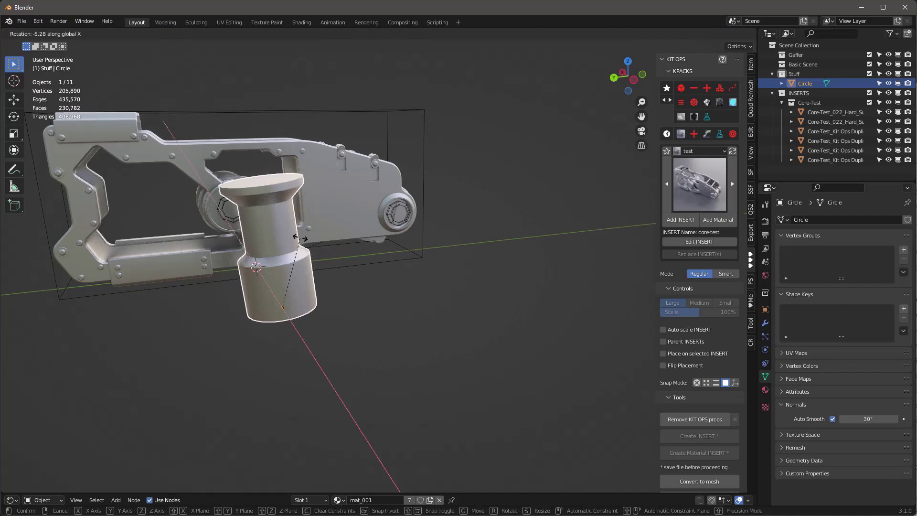
pyautogui.write('180')
pyautogui.press('Return')
pyautogui.moveTo(296, 344); pyautogui.dragTo(301, 292, button='middle')
pyautogui.moveTo(308, 409); pyautogui.dragTo(278, 404, button='middle')
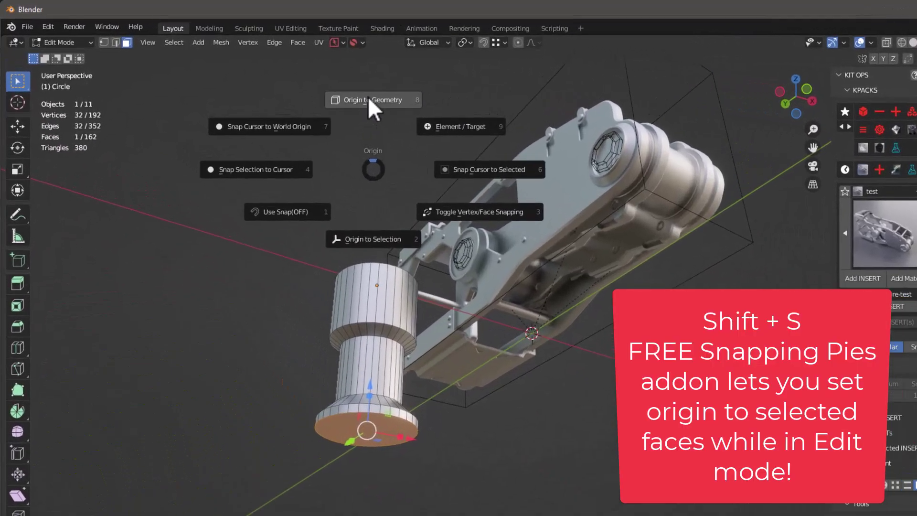
# - Set the stepped cylinder's origin to its selected bottom collar face
pyautogui.click(409, 257)
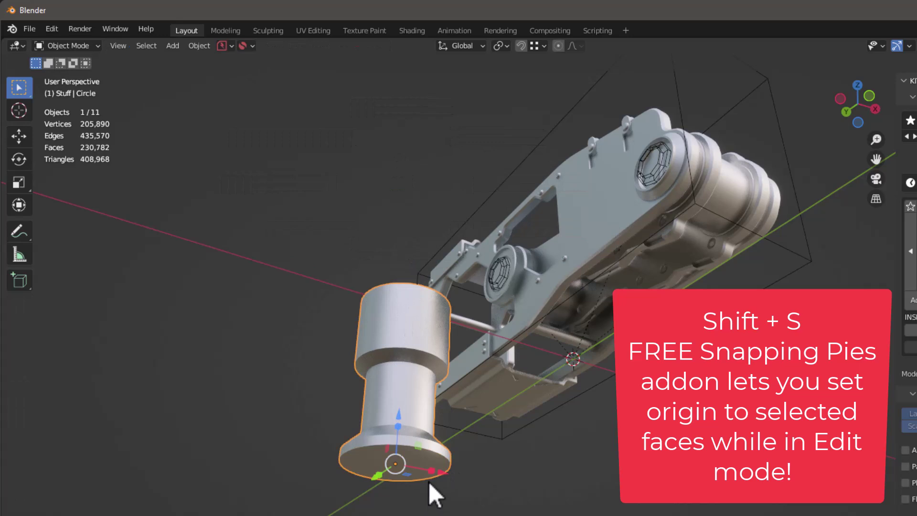
# - Look up the Snapping Pies add-on in the preferences by searching for "pie", then close the preferences
pyautogui.click(52, 28)
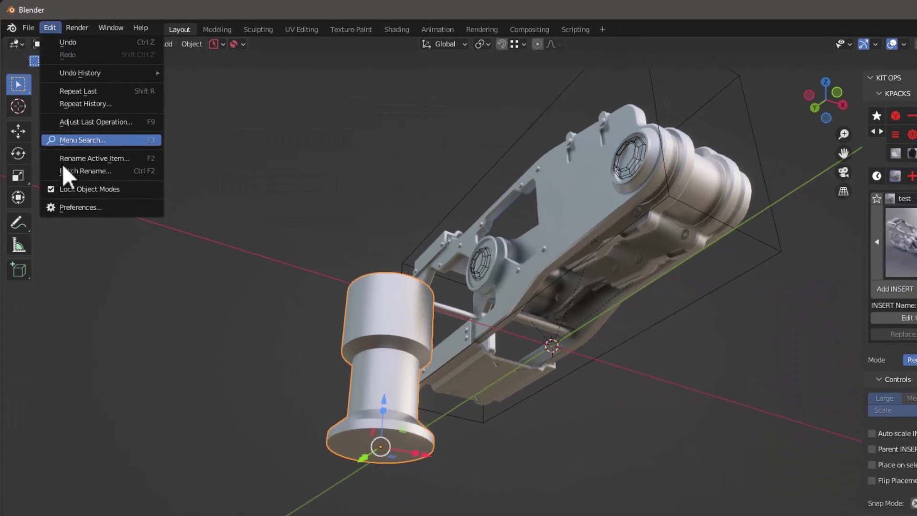
pyautogui.click(84, 205)
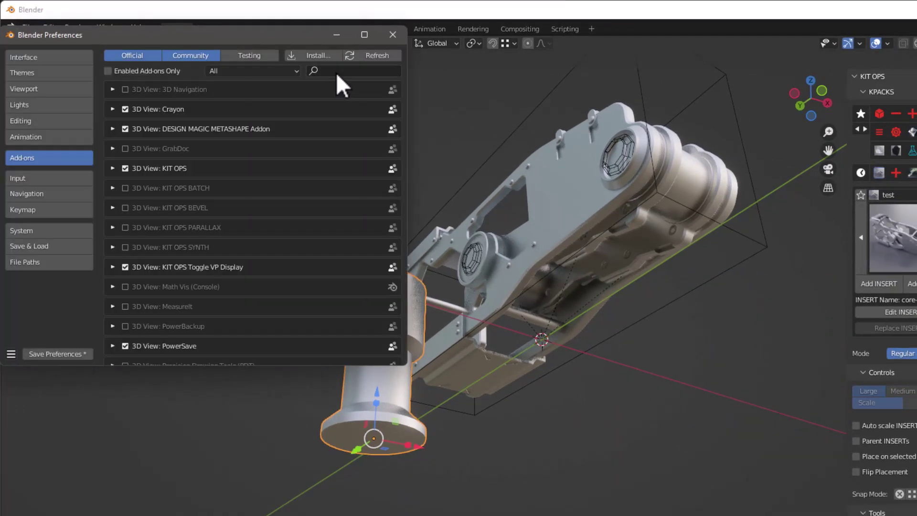
pyautogui.click(337, 72)
pyautogui.write('pie')
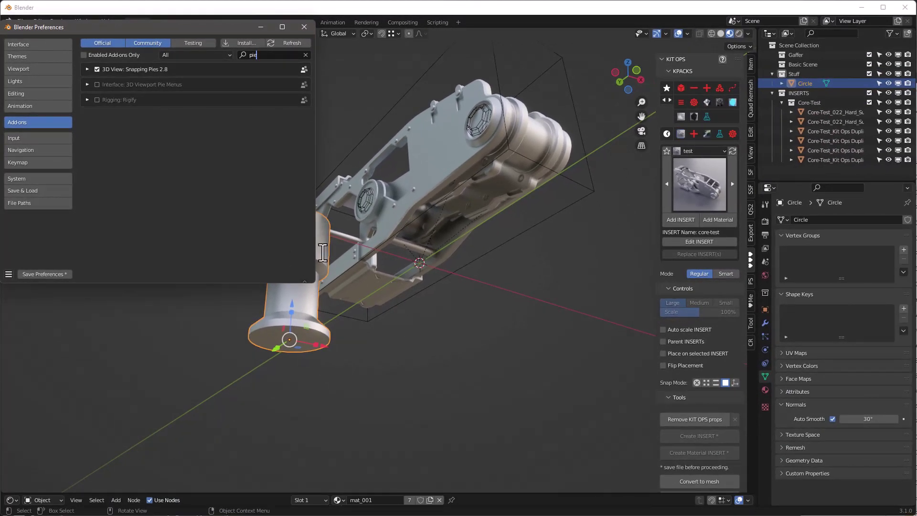
pyautogui.click(303, 27)
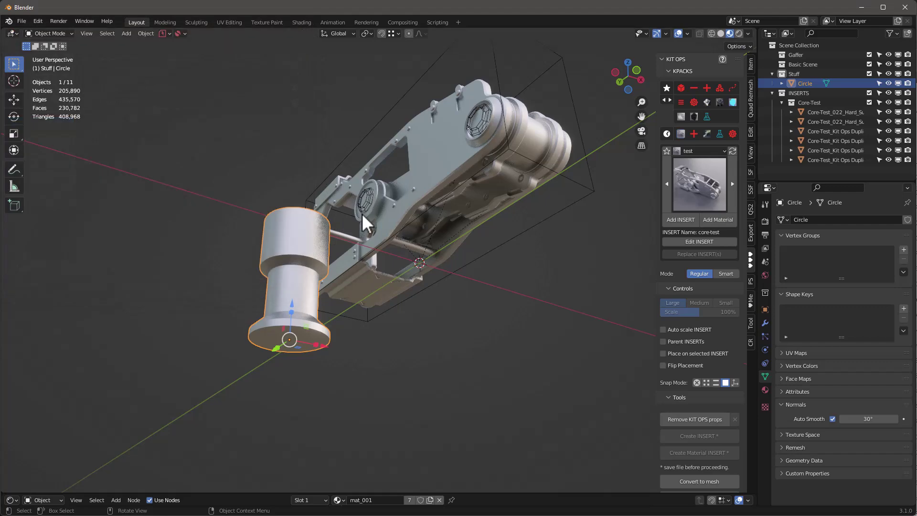
# - Apply Rotation & Scale to the stepped cylinder
pyautogui.moveTo(362, 213); pyautogui.dragTo(275, 328, button='middle')
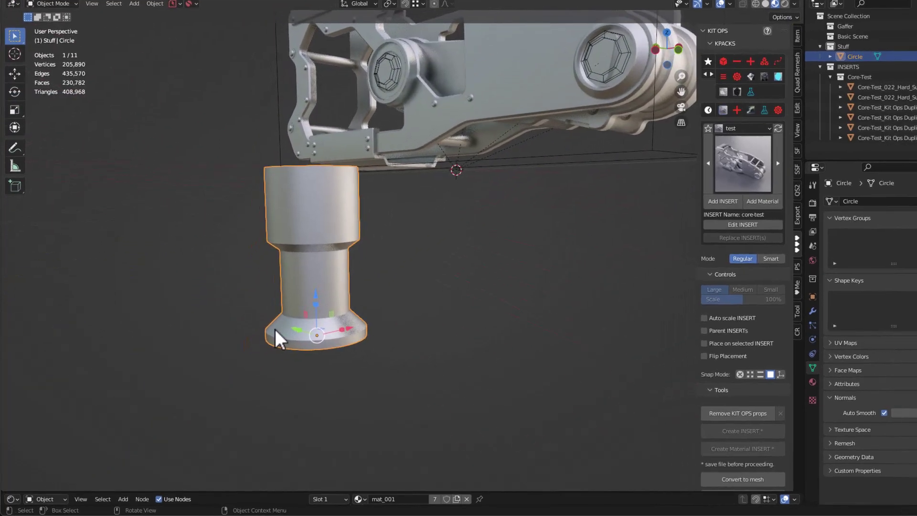
pyautogui.hotkey('ctrl', 'a')
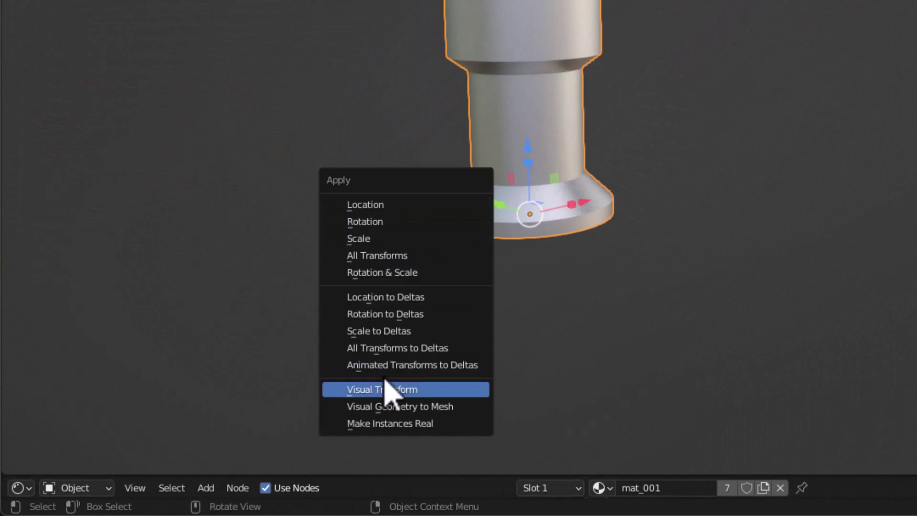
pyautogui.click(403, 274)
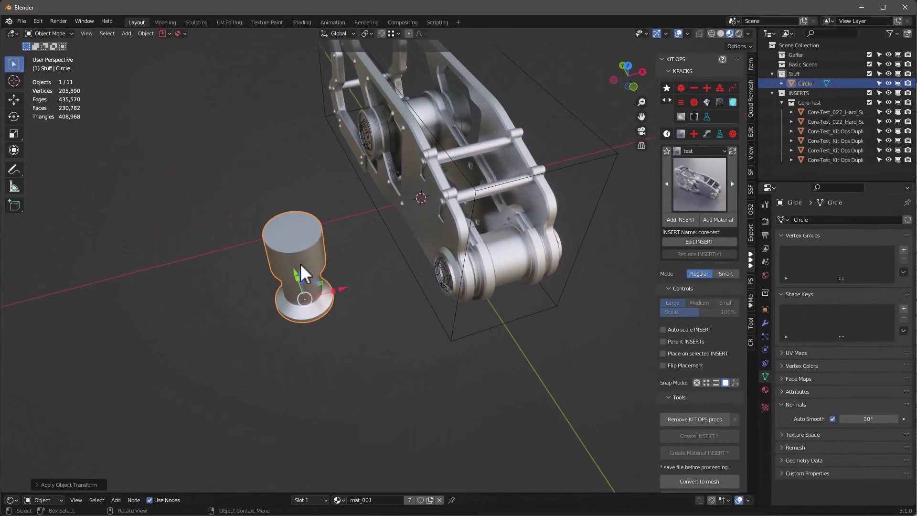
# - Create a KIT OPS INSERT from the stepped cylinder using its object origin, then delete the original cylinder from the scene
pyautogui.moveTo(300, 263); pyautogui.dragTo(383, 275, button='middle')
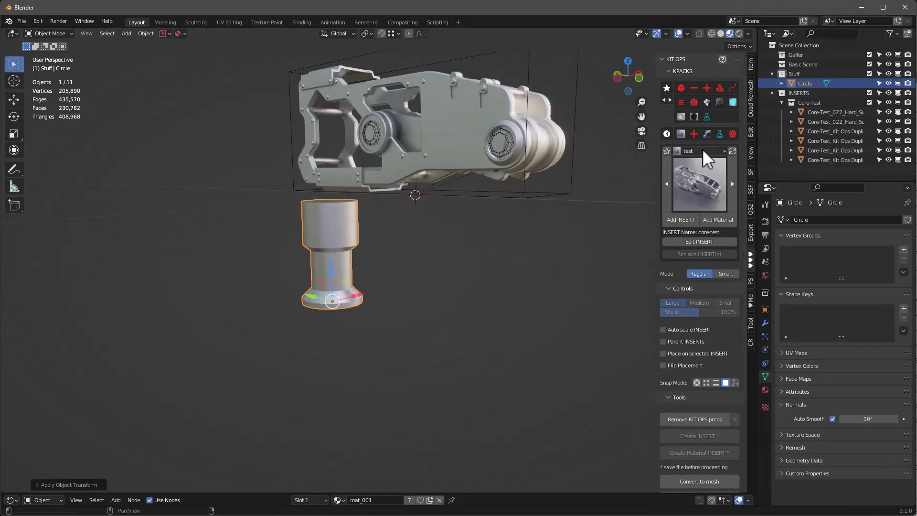
pyautogui.rightClick(318, 245)
pyautogui.moveTo(313, 414)
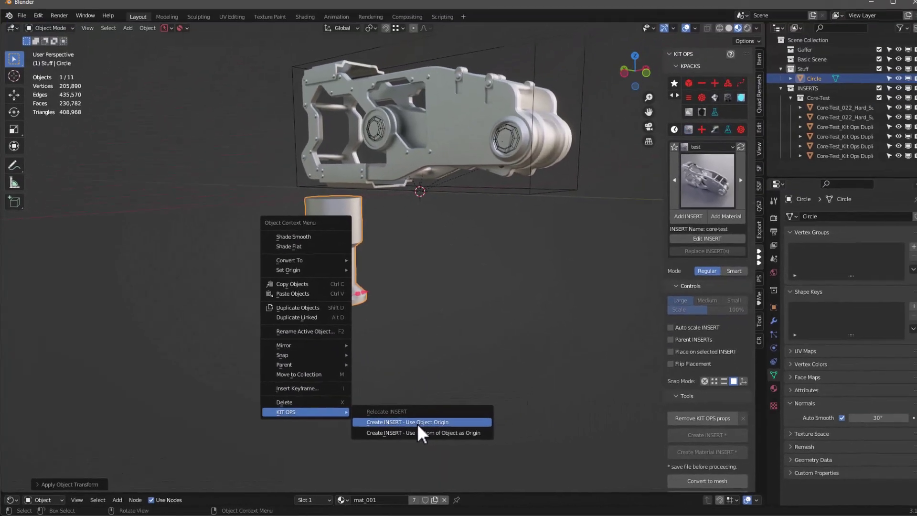
pyautogui.click(648, 376)
pyautogui.press('x')
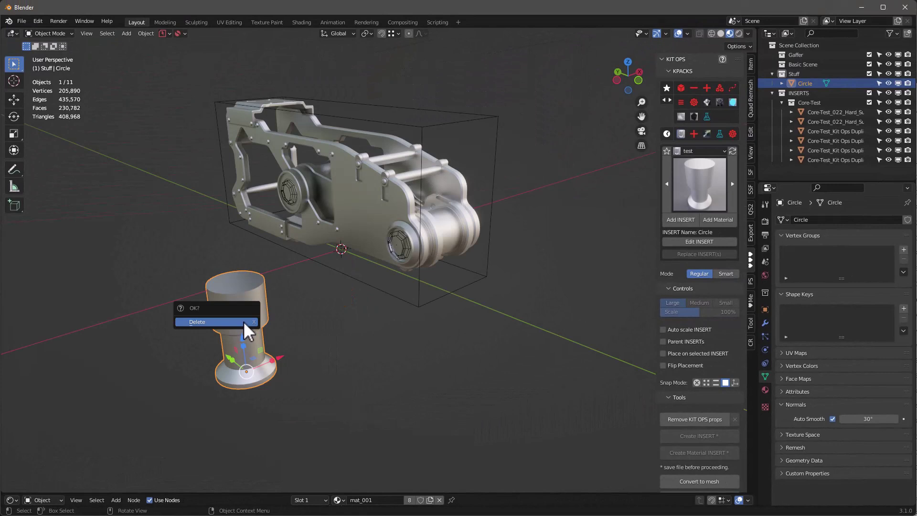
pyautogui.click(242, 321)
# - Set the KIT OPS snap mode to hardpoints and add a Circle INSERT to the front hub hardpoint on each side of core-test
pyautogui.click(376, 209)
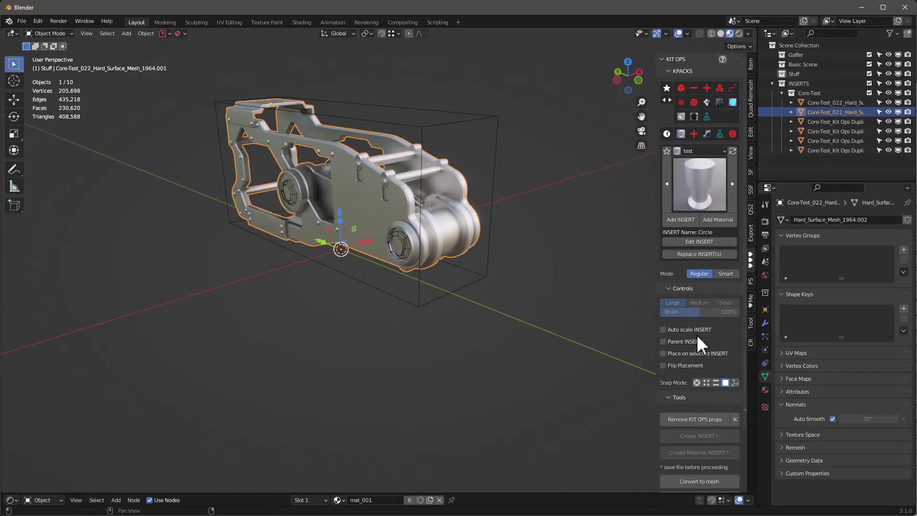
pyautogui.click(735, 383)
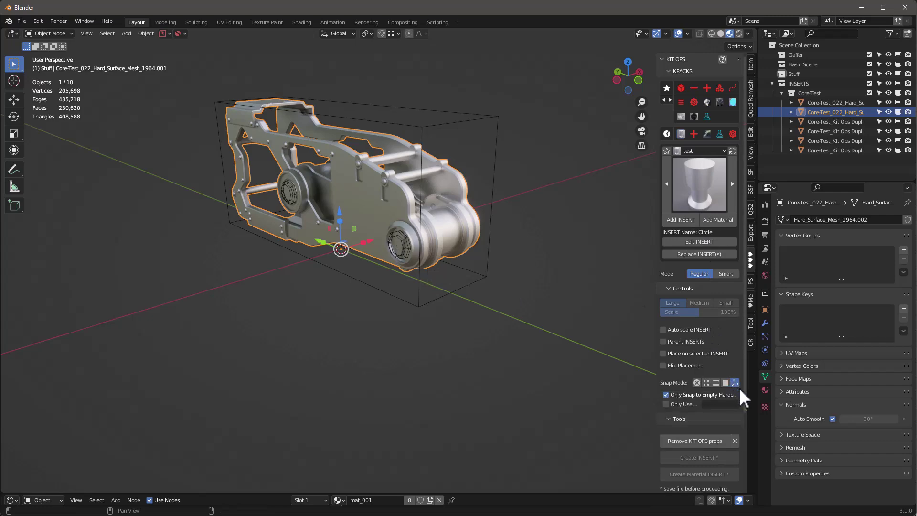
pyautogui.click(679, 219)
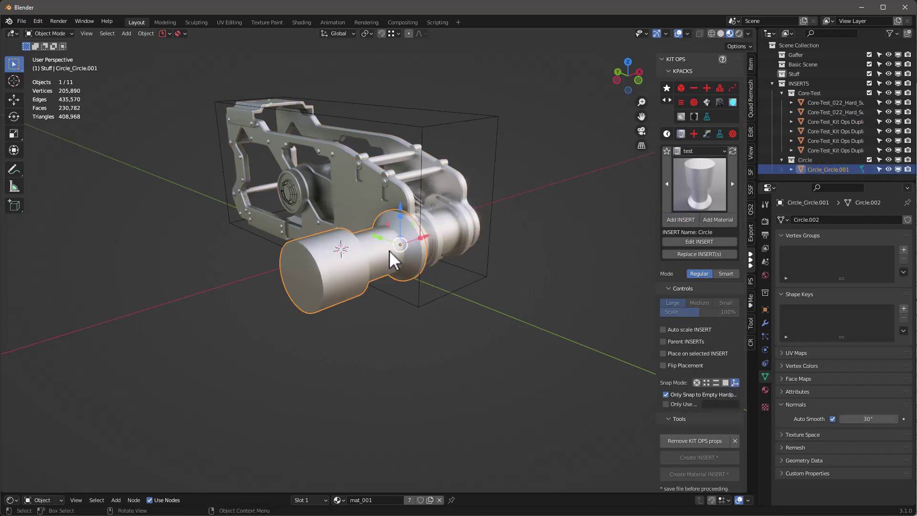
pyautogui.moveTo(389, 250); pyautogui.dragTo(497, 186, button='middle')
pyautogui.click(687, 223)
pyautogui.click(486, 263)
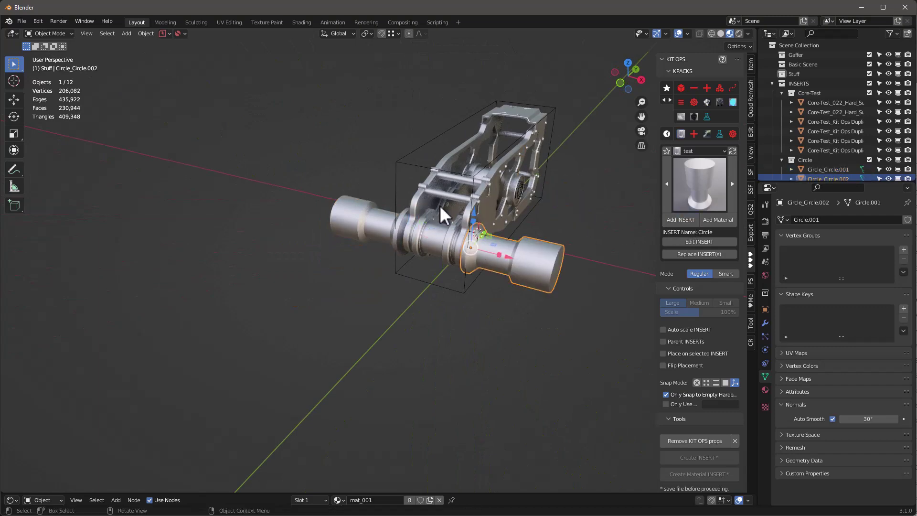
# - Add a Circle INSERT to the middle hub hardpoint on each side of the core-test body
pyautogui.moveTo(440, 204); pyautogui.dragTo(541, 194, button='middle')
pyautogui.moveTo(430, 225)
pyautogui.mouseDown(button='middle')
pyautogui.moveTo(397, 242)
pyautogui.moveTo(430, 215)
pyautogui.mouseUp(button='middle')
pyautogui.click(682, 223)
pyautogui.click(400, 308)
pyautogui.moveTo(399, 308); pyautogui.dragTo(353, 301, button='middle')
pyautogui.scroll(3, 478, 291)
pyautogui.scroll(-5, 449, 323)
pyautogui.scroll(4, 434, 318)
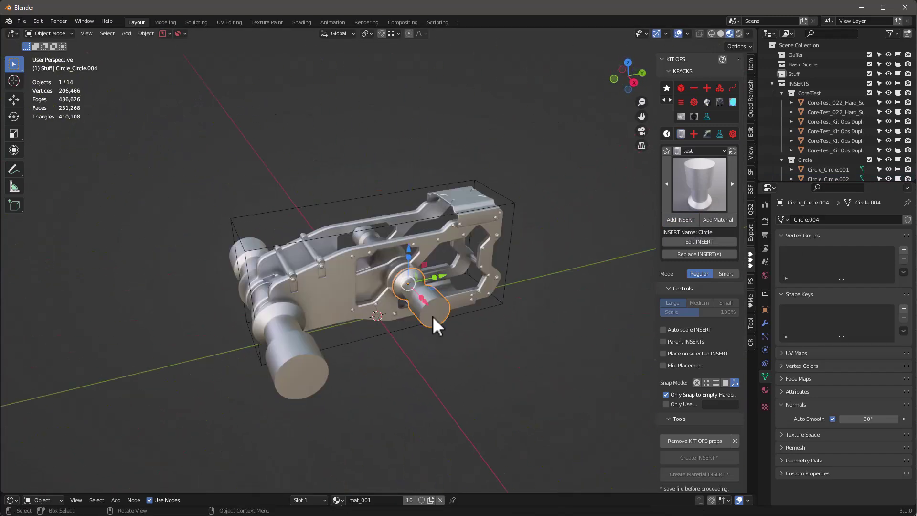
pyautogui.scroll(-2, 316, 314)
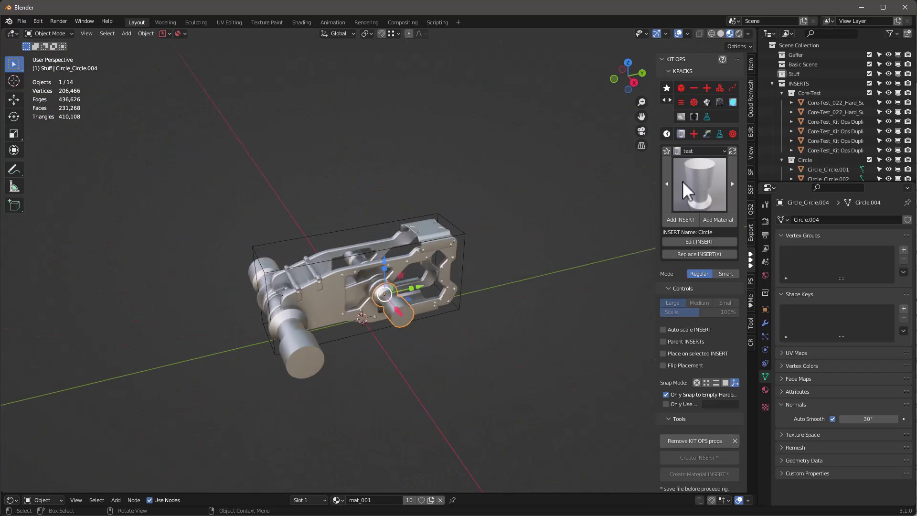
# - Open the Circle INSERT for editing, discarding the scene's unsaved changes
pyautogui.click(701, 241)
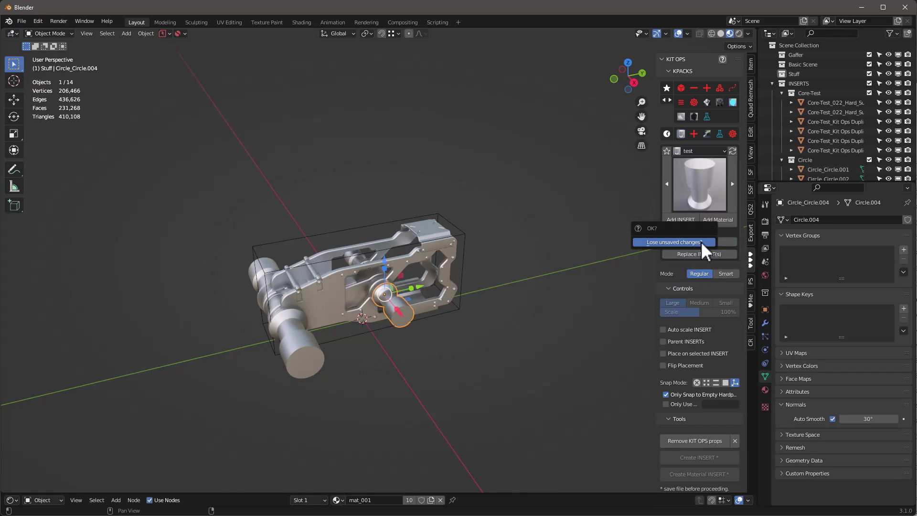
pyautogui.click(701, 243)
pyautogui.scroll(5, 355, 210)
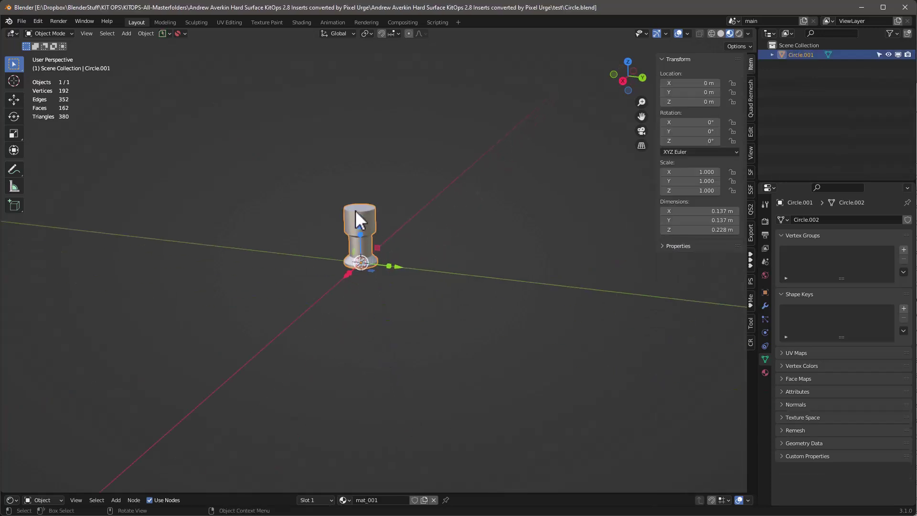
pyautogui.moveTo(356, 251); pyautogui.dragTo(355, 299, button='middle')
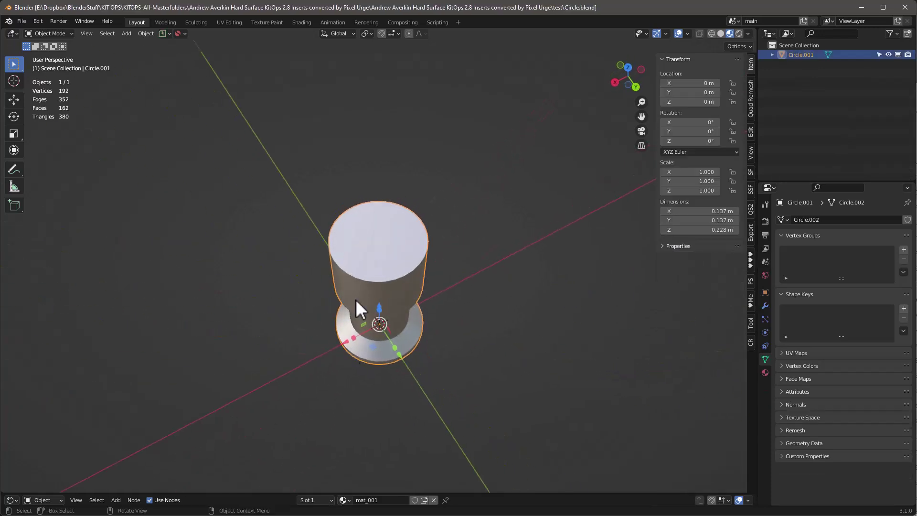
# - Add a hardpoint at the centre of the cylinder's top face and save the INSERT
pyautogui.click(753, 264)
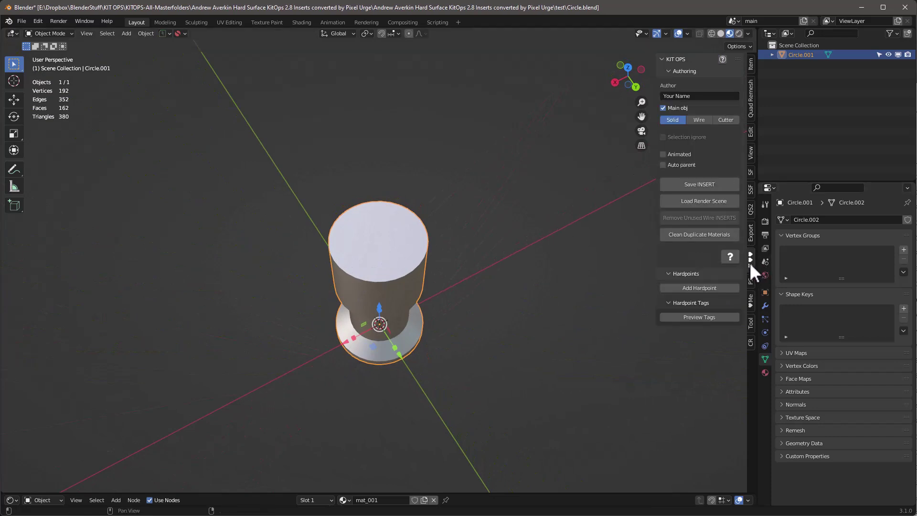
pyautogui.click(701, 288)
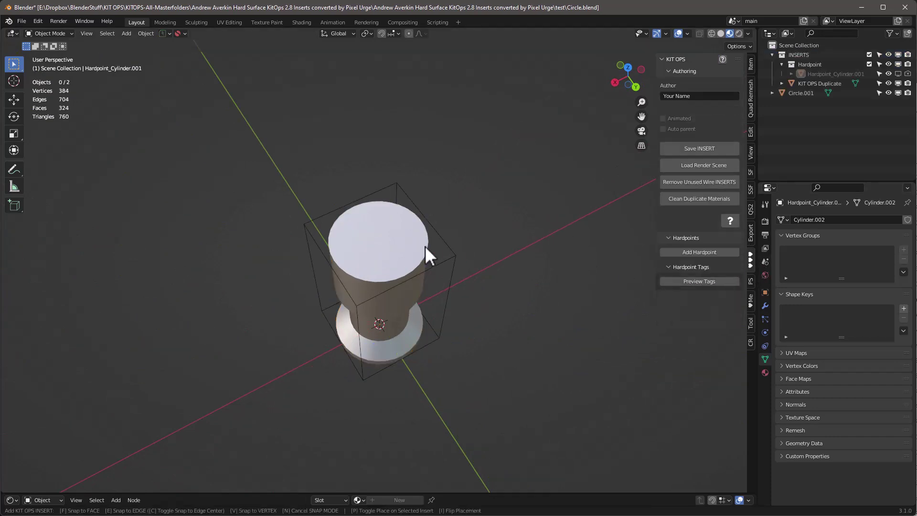
pyautogui.click(372, 242)
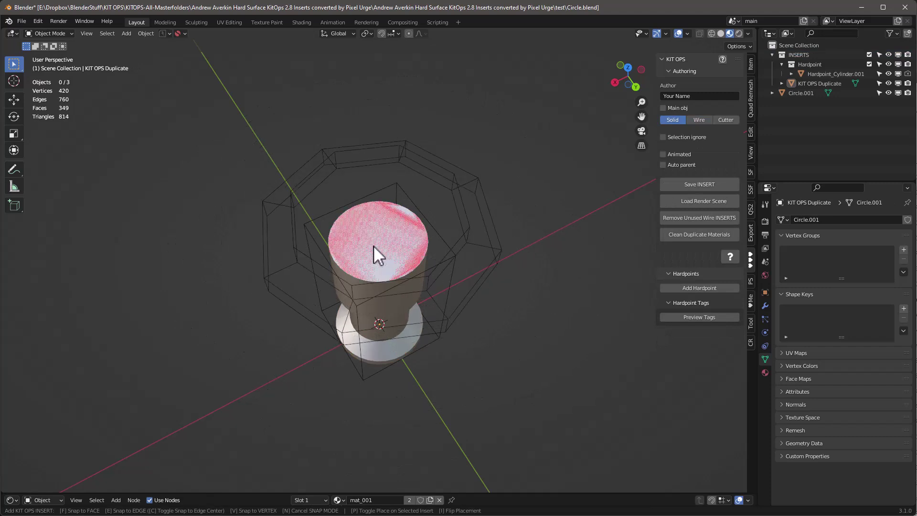
pyautogui.click(374, 243)
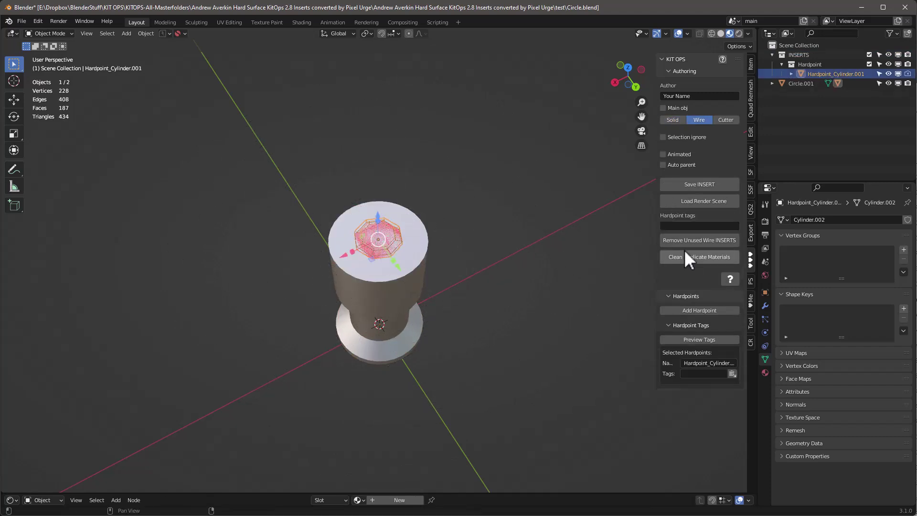
pyautogui.click(691, 183)
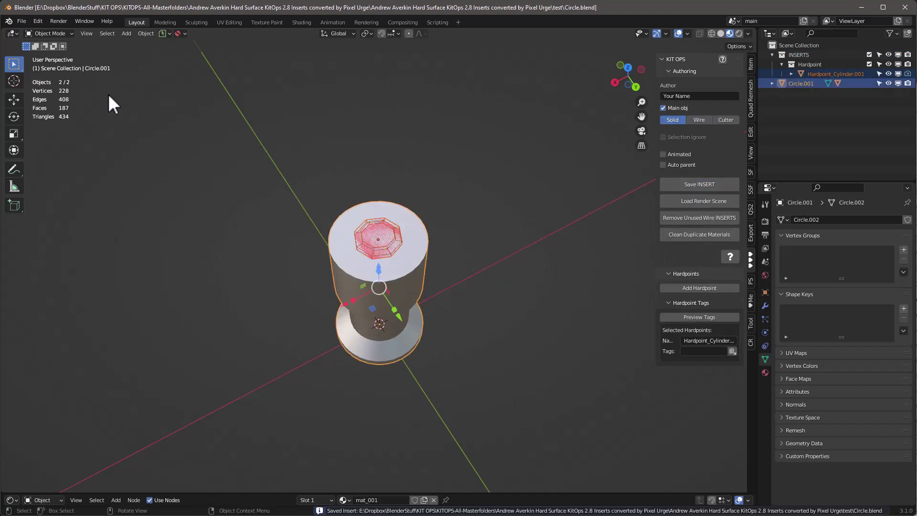
# - Start a new scene and remove all of its default objects
pyautogui.click(21, 21)
pyautogui.moveTo(35, 32)
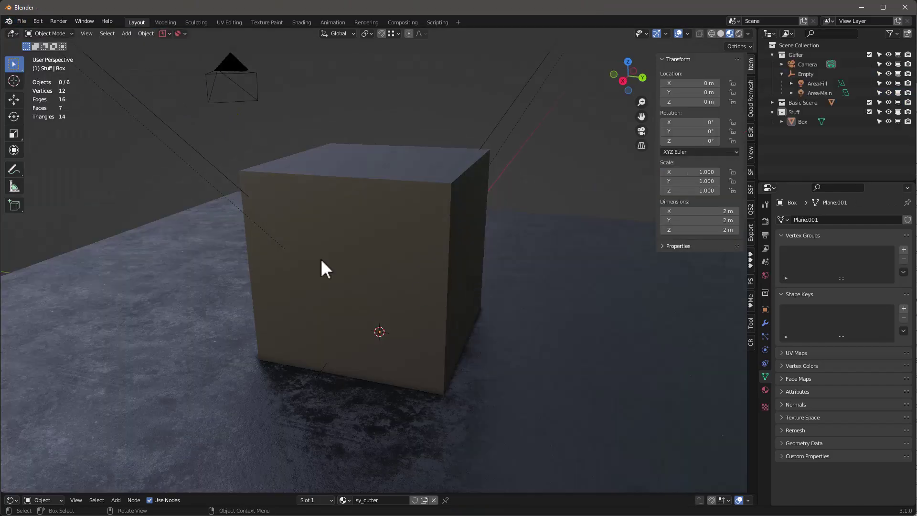
pyautogui.moveTo(321, 266); pyautogui.dragTo(360, 237, button='middle')
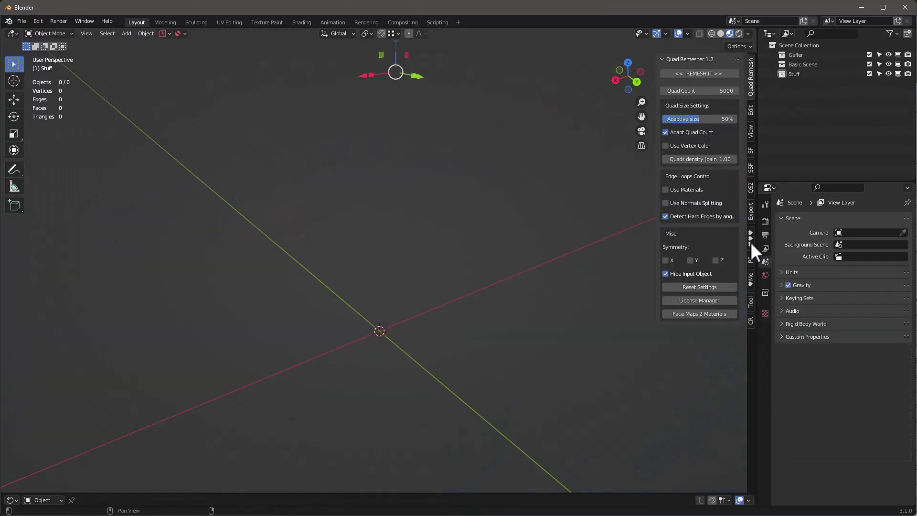
# - Add the core-test INSERT from the test KPACK to the empty scene
pyautogui.click(750, 240)
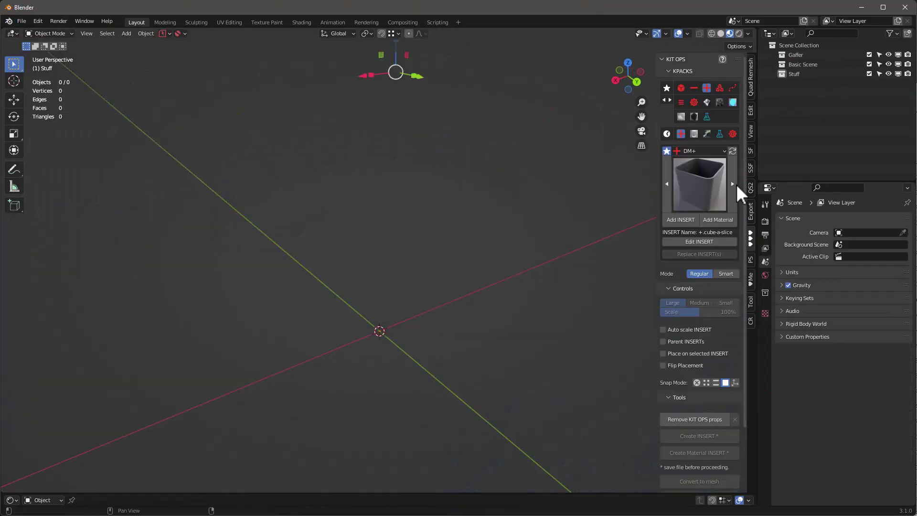
pyautogui.click(724, 151)
pyautogui.click(648, 329)
pyautogui.click(695, 187)
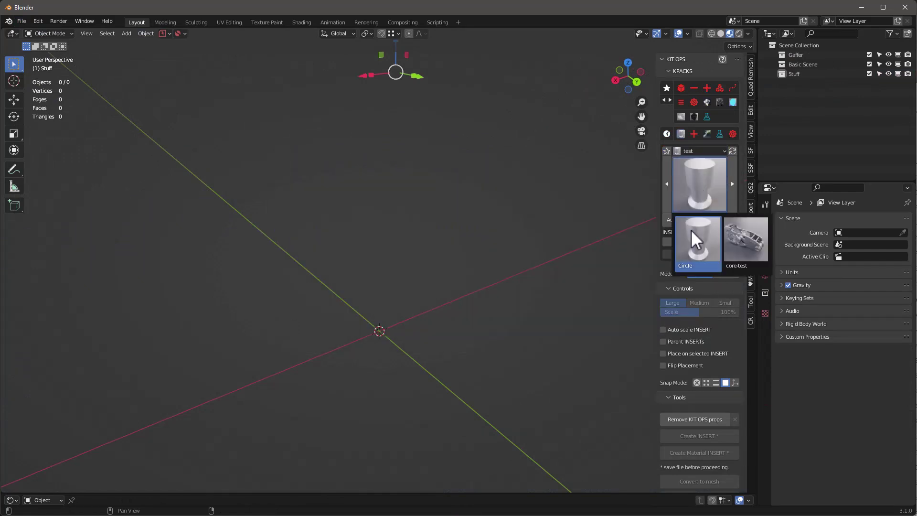
pyautogui.click(746, 239)
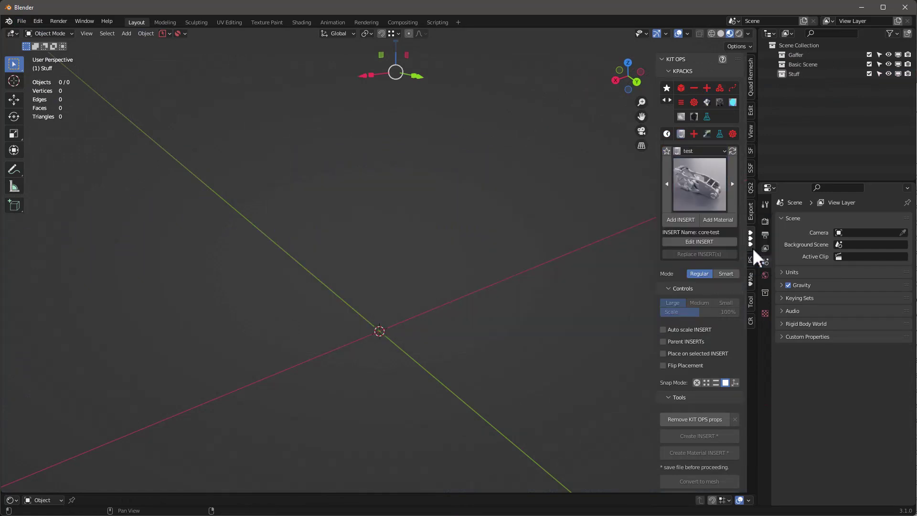
pyautogui.click(682, 219)
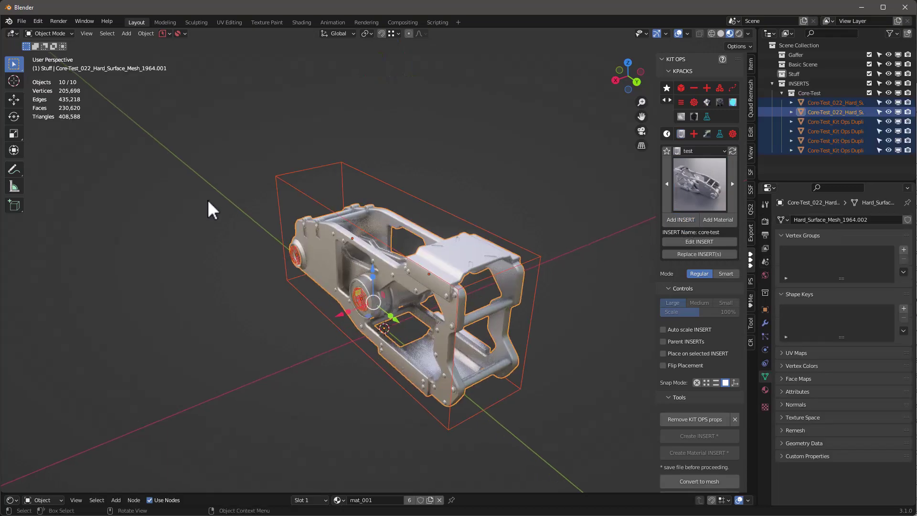
# - With hardpoint snapping, add a Circle INSERT to the middle hub hardpoint on each side of the new core-test body
pyautogui.moveTo(96, 231); pyautogui.dragTo(185, 204, button='middle')
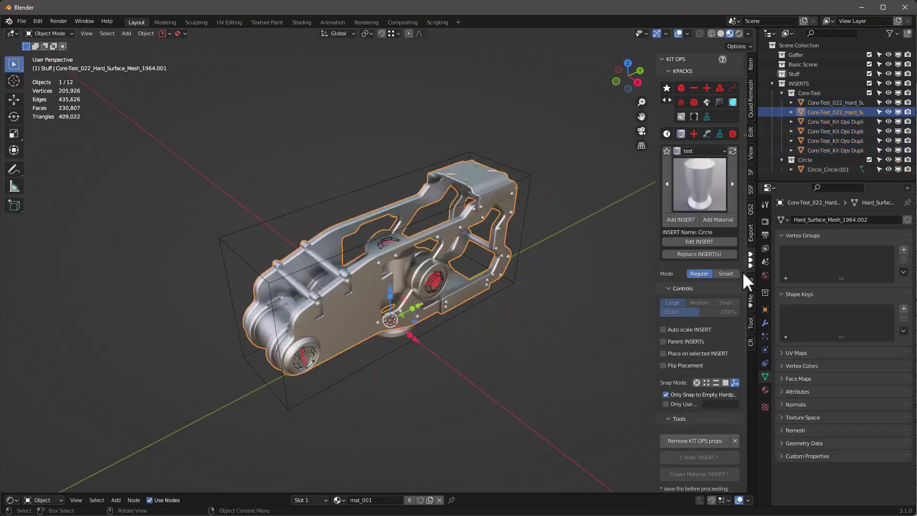
pyautogui.click(683, 219)
pyautogui.click(454, 289)
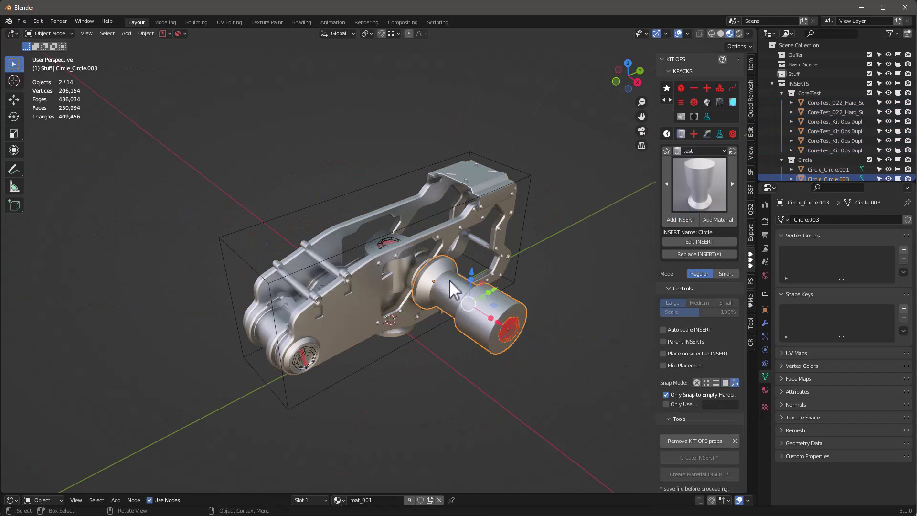
pyautogui.moveTo(354, 213); pyautogui.dragTo(456, 205, button='middle')
pyautogui.click(679, 220)
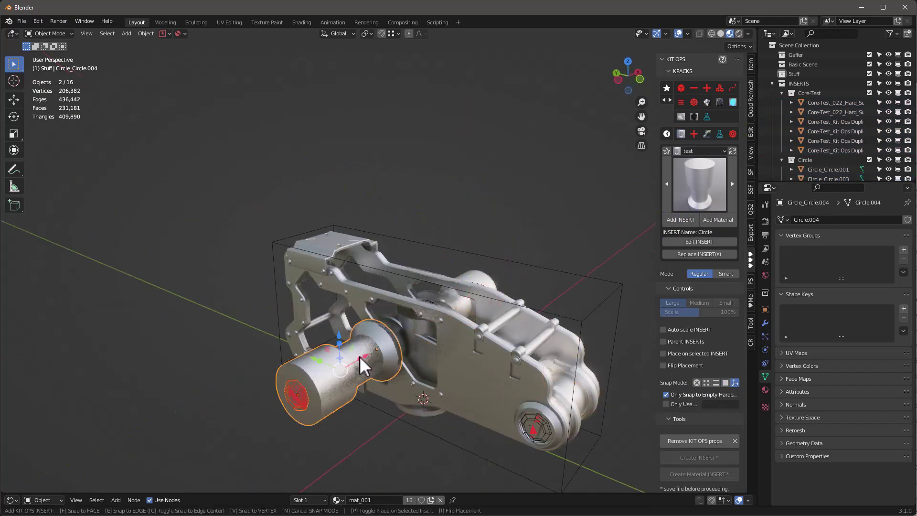
pyautogui.click(362, 356)
pyautogui.scroll(-3, 299, 227)
pyautogui.moveTo(300, 228); pyautogui.dragTo(397, 410, button='middle')
pyautogui.scroll(4, 396, 401)
pyautogui.moveTo(373, 358); pyautogui.dragTo(358, 308, button='middle')
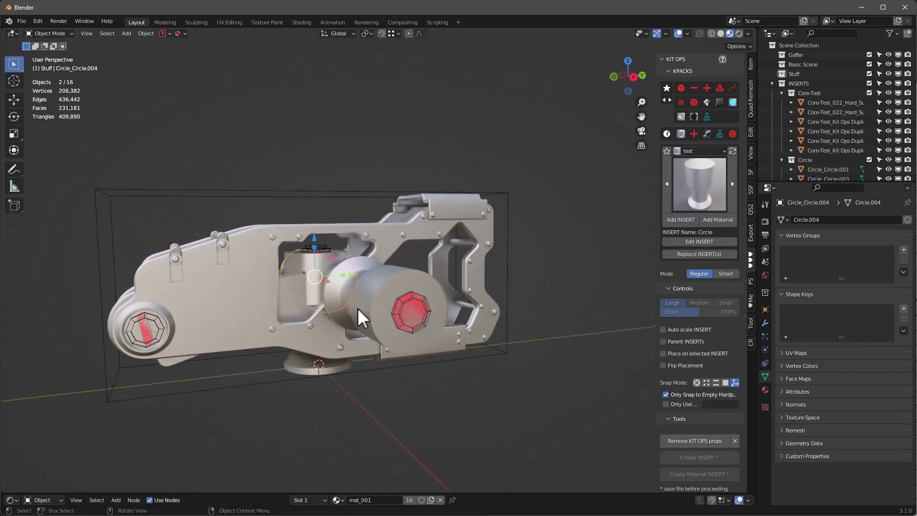
# - Snap another Circle INSERT onto the outer end hardpoint of the near-side cylinder, scaled down to be narrower than that cylinder
pyautogui.moveTo(385, 299); pyautogui.dragTo(388, 300, button='middle')
pyautogui.click(681, 218)
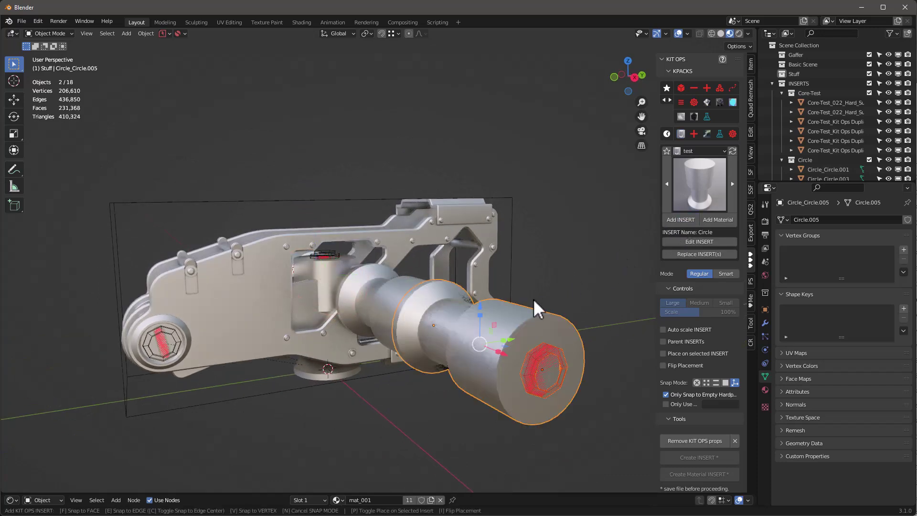
pyautogui.click(452, 333)
# - Examine from several angles and distances how the stacked cylinders join the core-test body and each other at their hardpoints
pyautogui.scroll(-2, 303, 214)
pyautogui.moveTo(303, 215); pyautogui.dragTo(334, 238, button='middle')
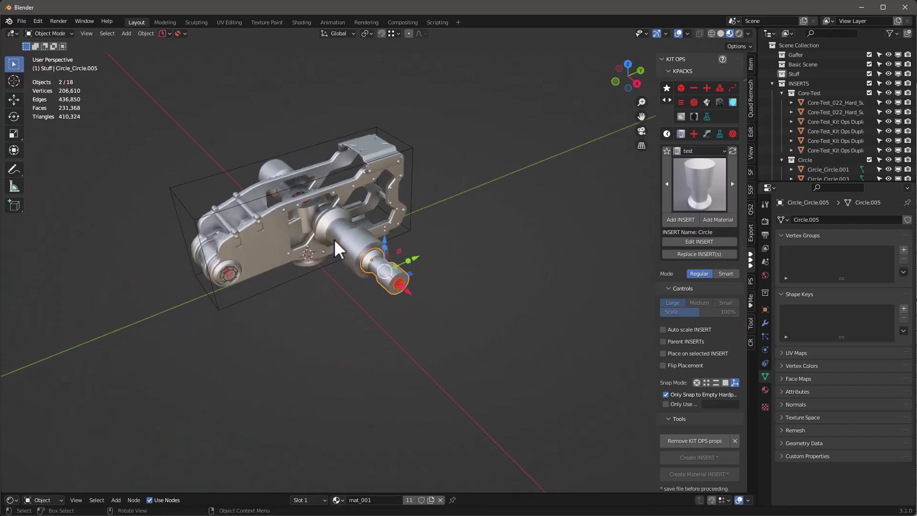
pyautogui.scroll(3, 334, 239)
pyautogui.scroll(-3, 492, 323)
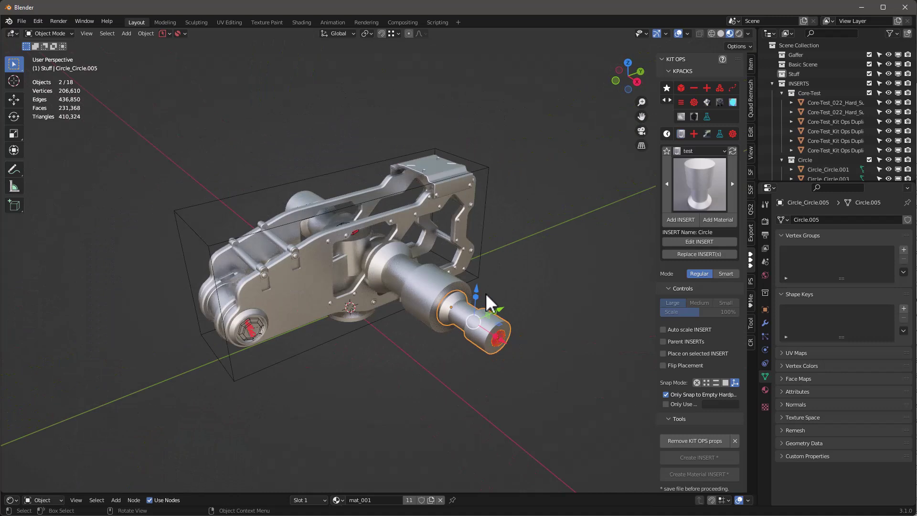
pyautogui.moveTo(486, 296); pyautogui.dragTo(411, 296, button='middle')
pyautogui.scroll(2, 411, 294)
pyautogui.scroll(-1, 417, 291)
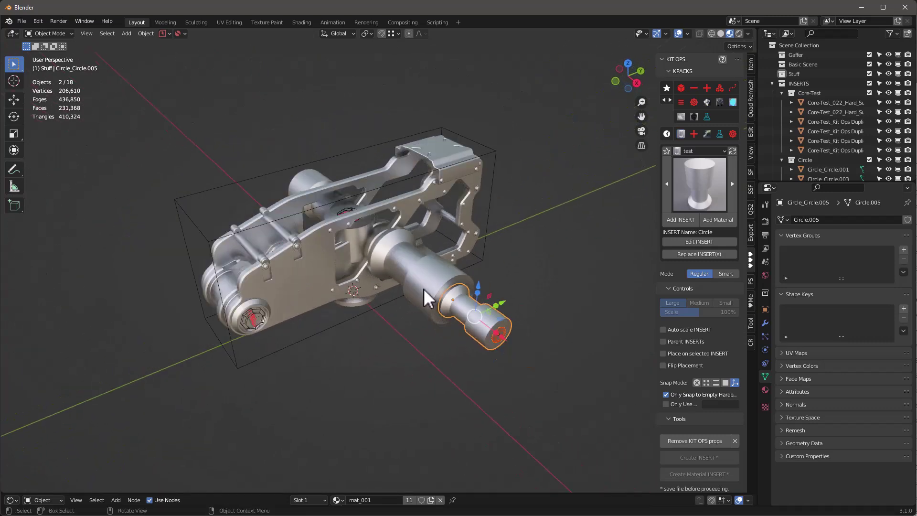
pyautogui.scroll(2, 422, 277)
pyautogui.scroll(1, 430, 277)
pyautogui.moveTo(440, 283); pyautogui.dragTo(410, 256, button='middle')
pyautogui.scroll(-1, 410, 256)
pyautogui.scroll(2, 421, 276)
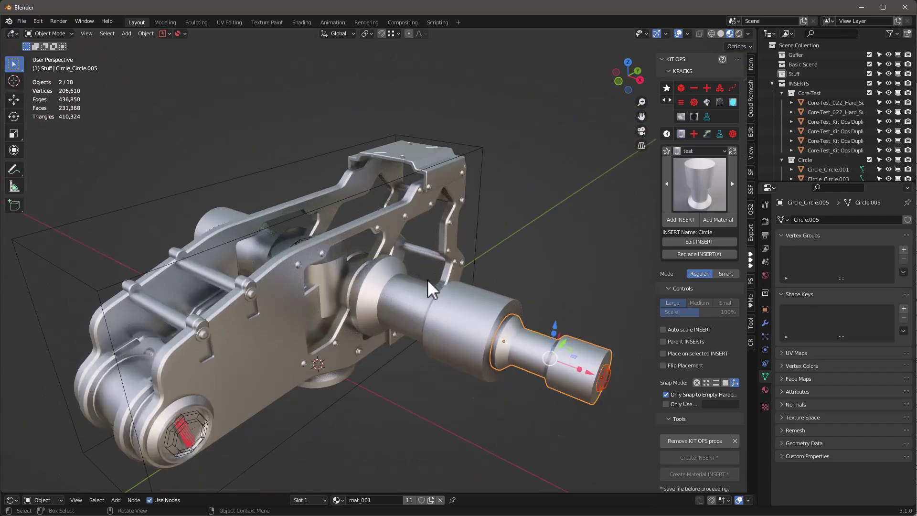
pyautogui.scroll(1, 437, 300)
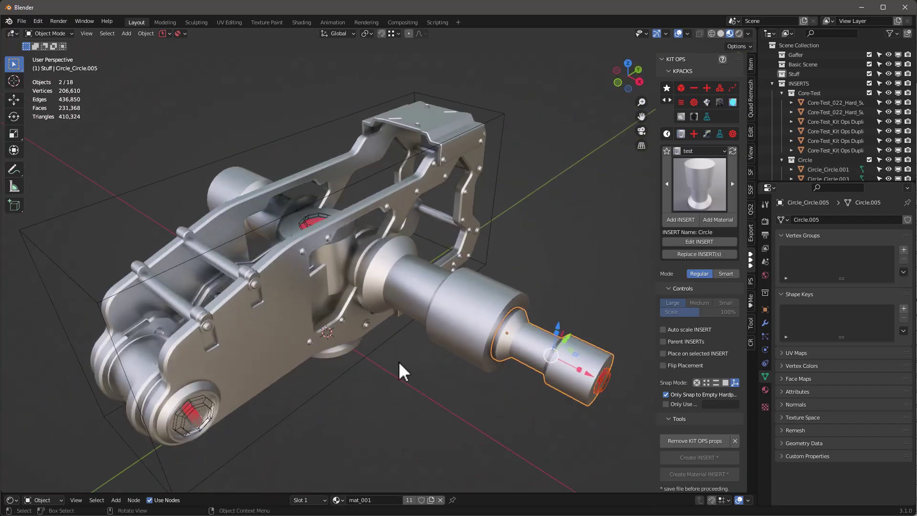
# - Deselect the added cylinder and inspect the whole assembly with its remaining empty hardpoints
pyautogui.click(469, 359)
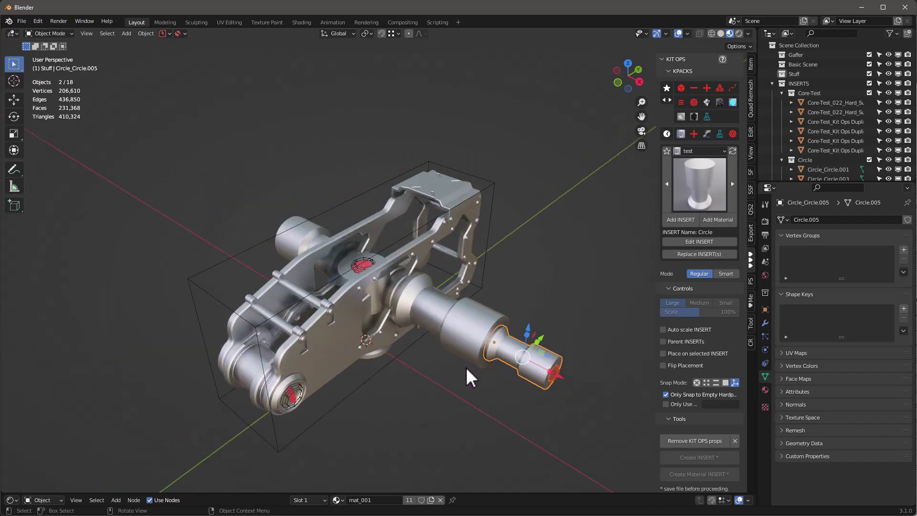
pyautogui.scroll(2, 363, 272)
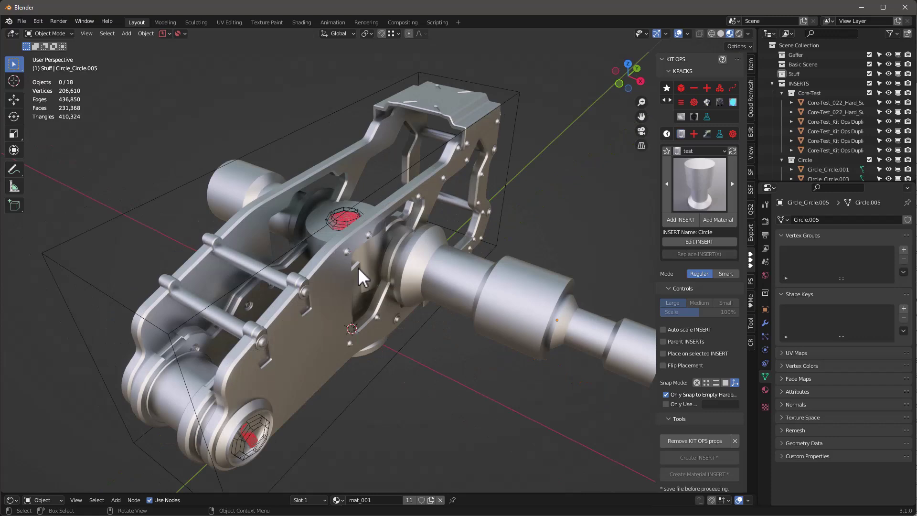
pyautogui.scroll(-2, 311, 269)
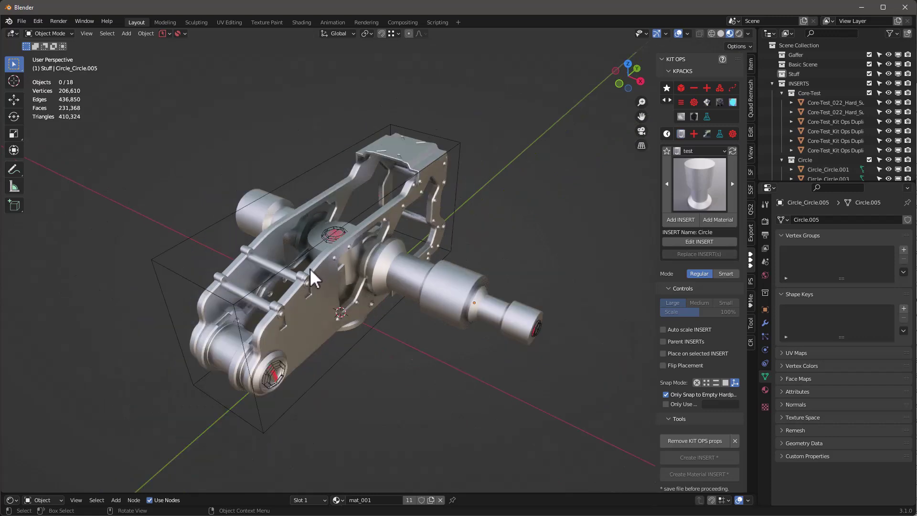
pyautogui.scroll(2, 372, 301)
pyautogui.moveTo(406, 343)
pyautogui.mouseDown(button='middle')
pyautogui.moveTo(415, 350)
pyautogui.moveTo(424, 343)
pyautogui.mouseUp(button='middle')
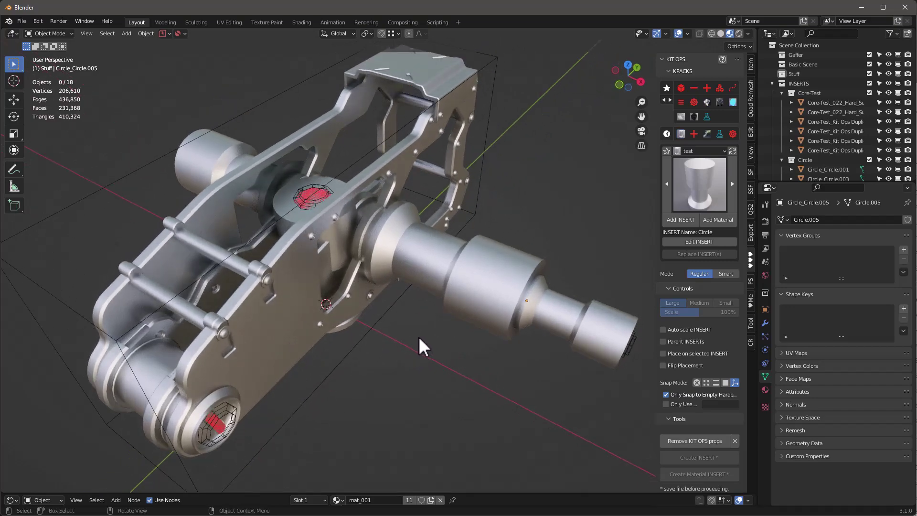